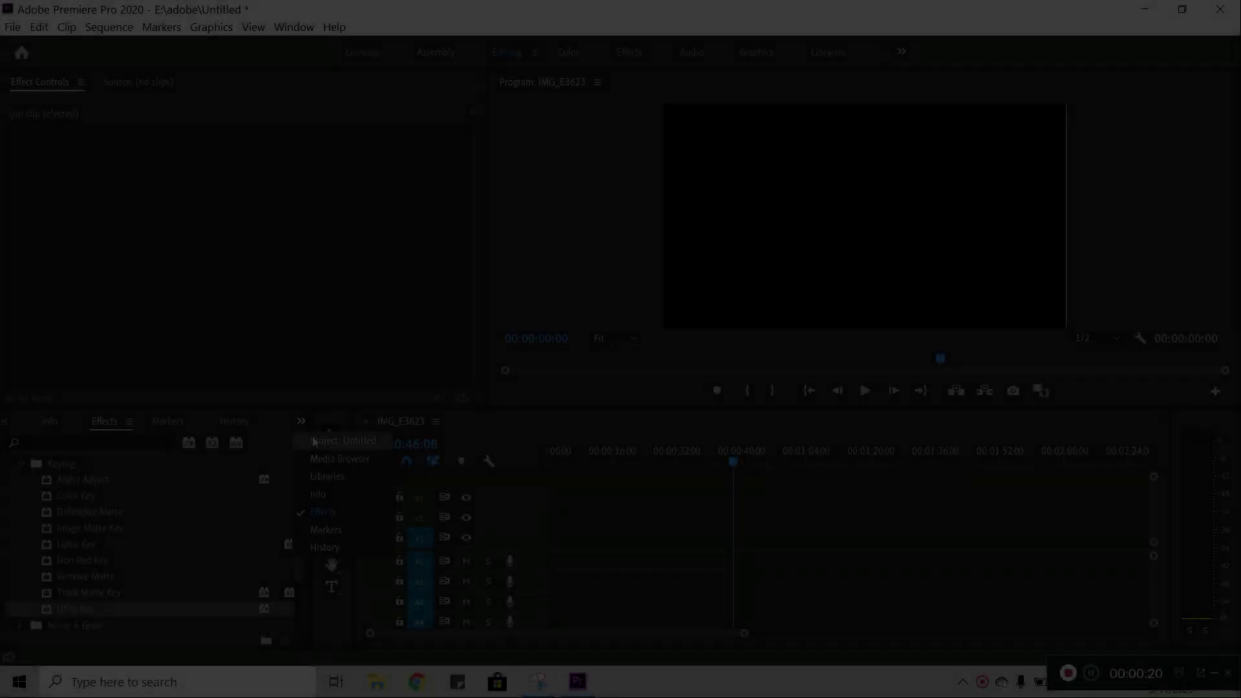
- Show the Project panel listing the IMG_E3623 sequence and the IMG_E3623.MOV clip
key("shift+1")
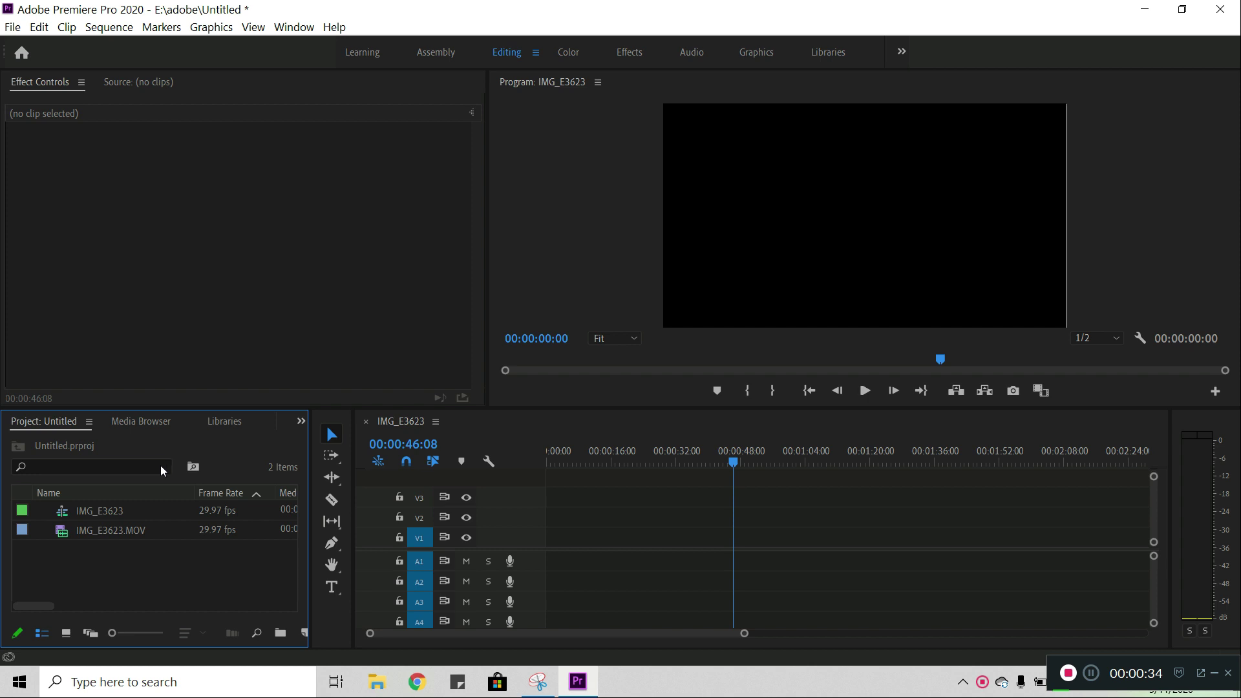
- Drop IMG_E3623.MOV onto the timeline so it starts at zero on V1 and A1
left_click_drag(22, 534, 585, 573)
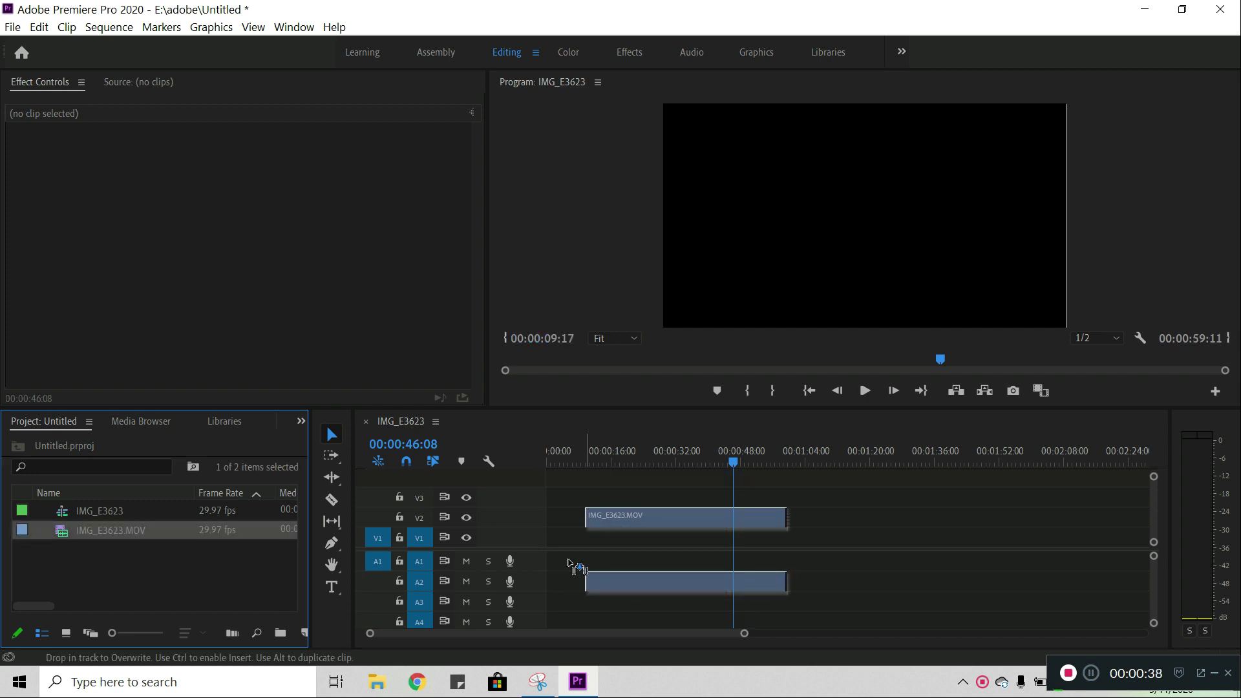
left_click_drag(584, 571, 549, 563)
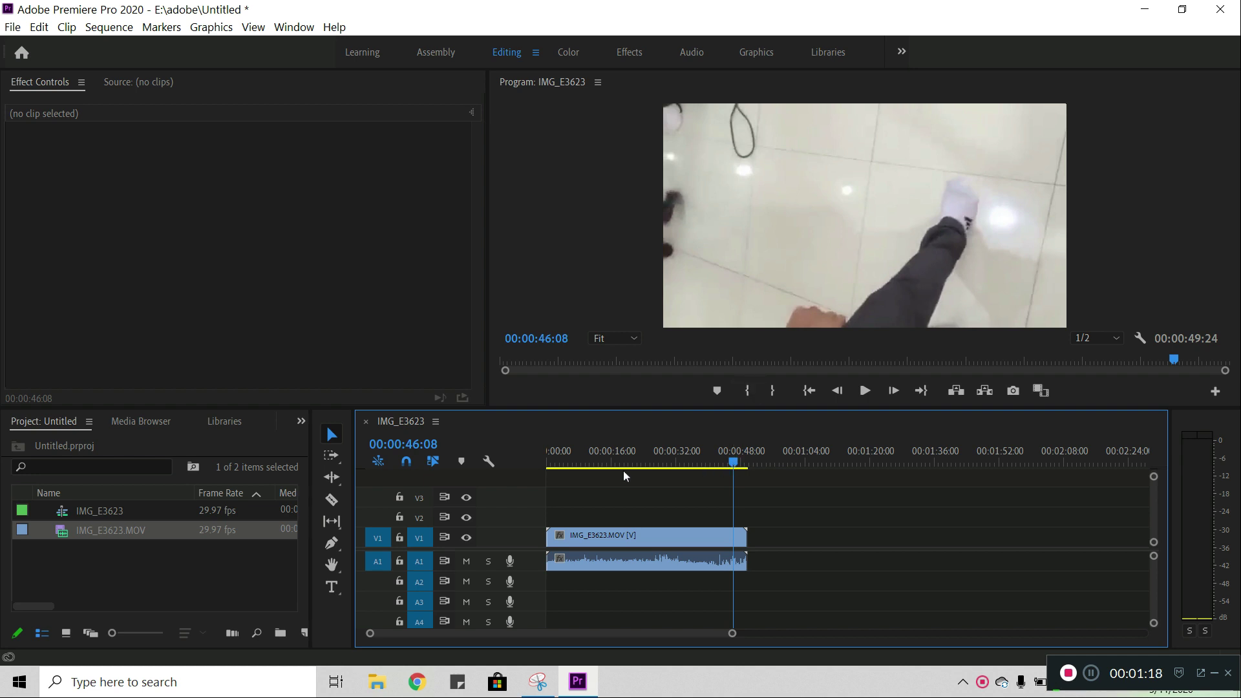
- Zoom the timeline to the clip and play it, stopping at 00:00:16:23
left_click(719, 460)
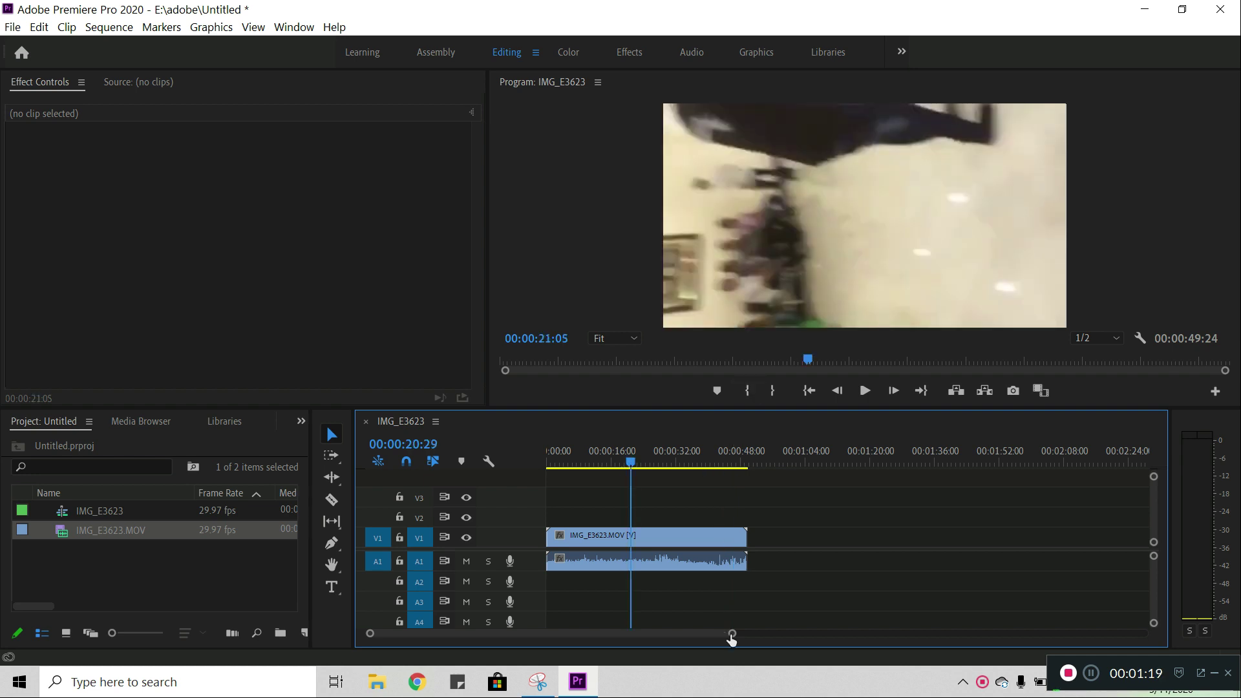
mouse_move(731, 638)
left_mouse_down()
mouse_move(646, 633)
mouse_move(687, 637)
left_mouse_up()
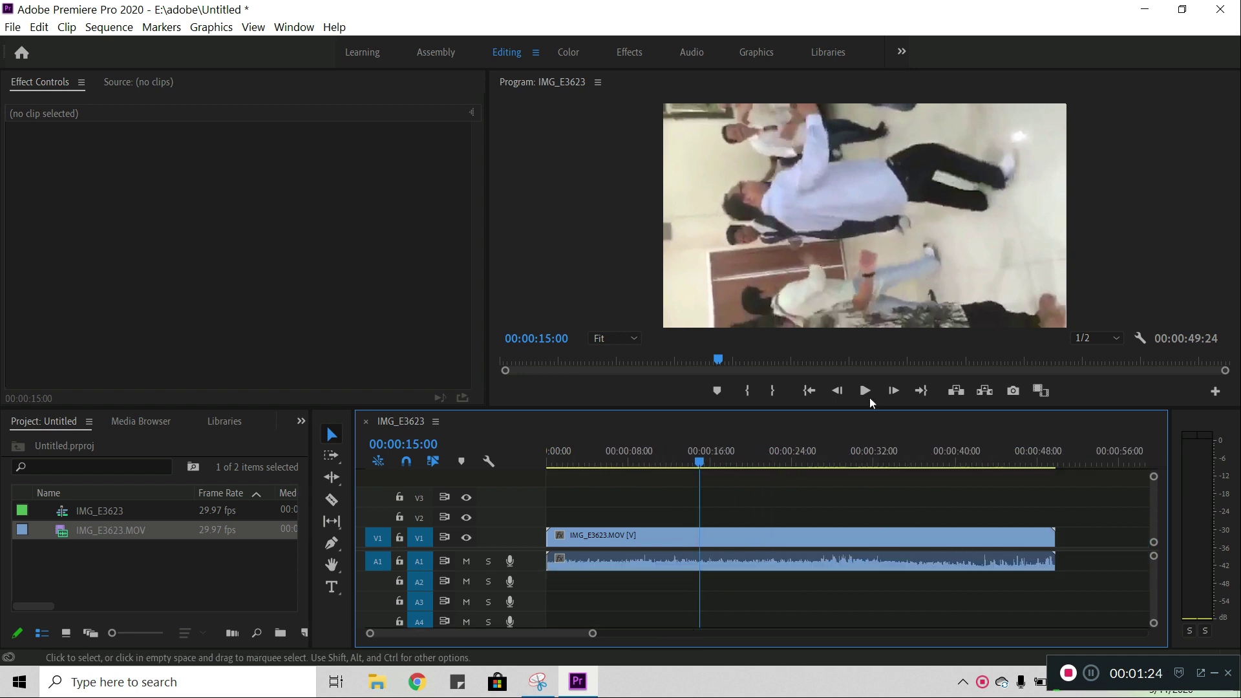
left_click(870, 393)
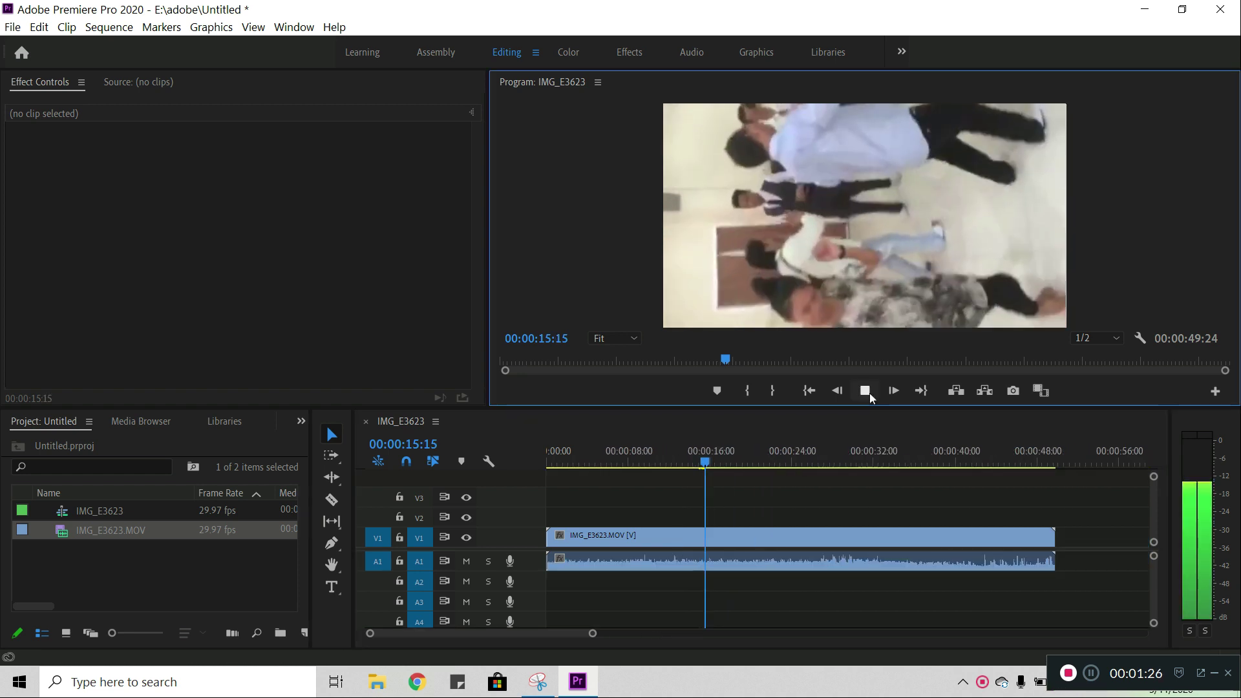
left_click(869, 393)
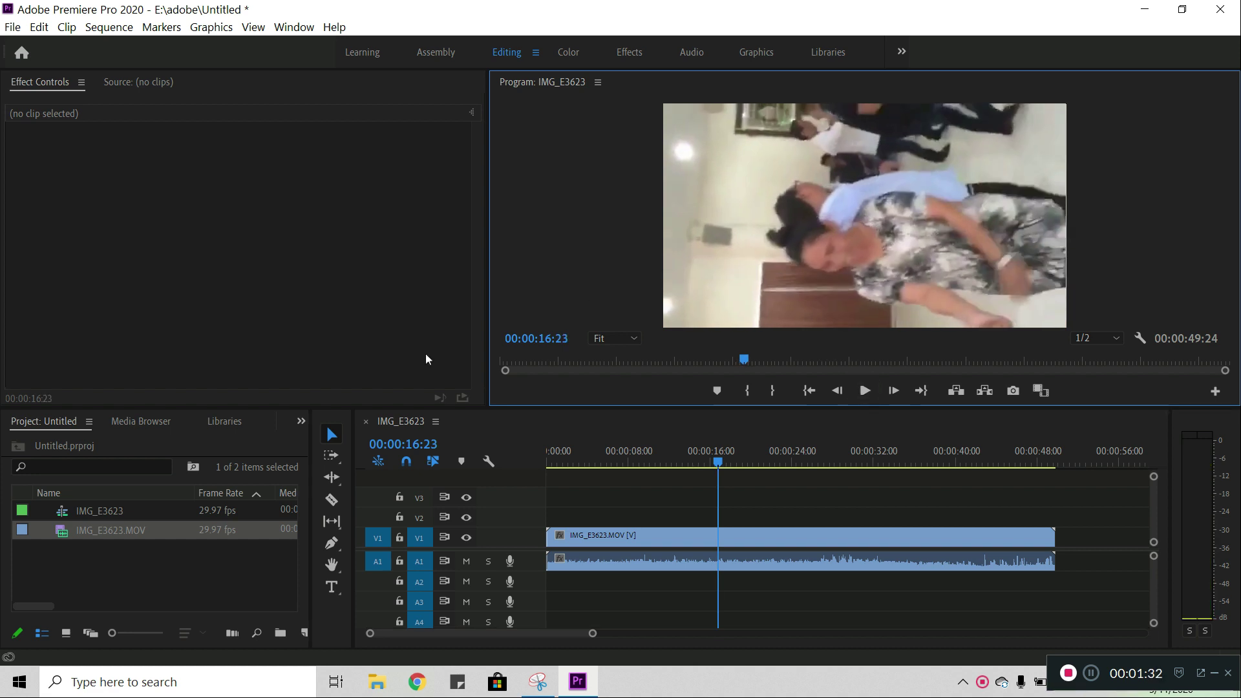
- Switch to the Effects panel and scroll to Video Effects > Keying showing Ultra Key
left_click(300, 423)
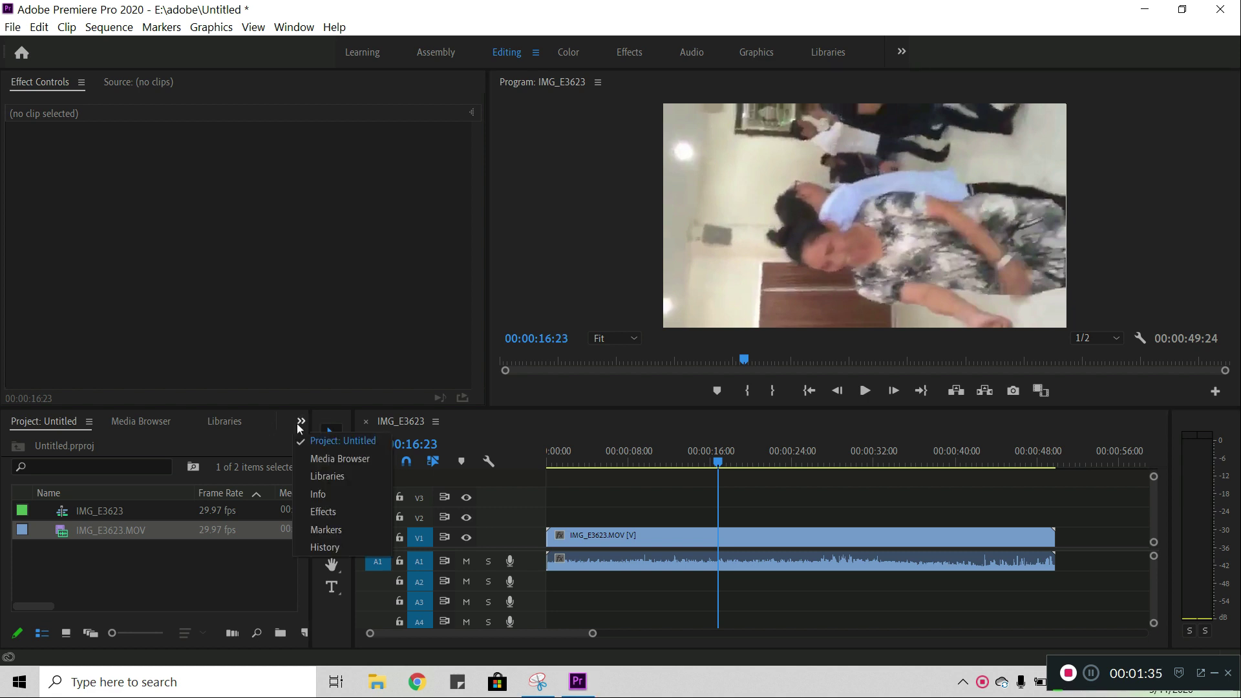
left_click(319, 511)
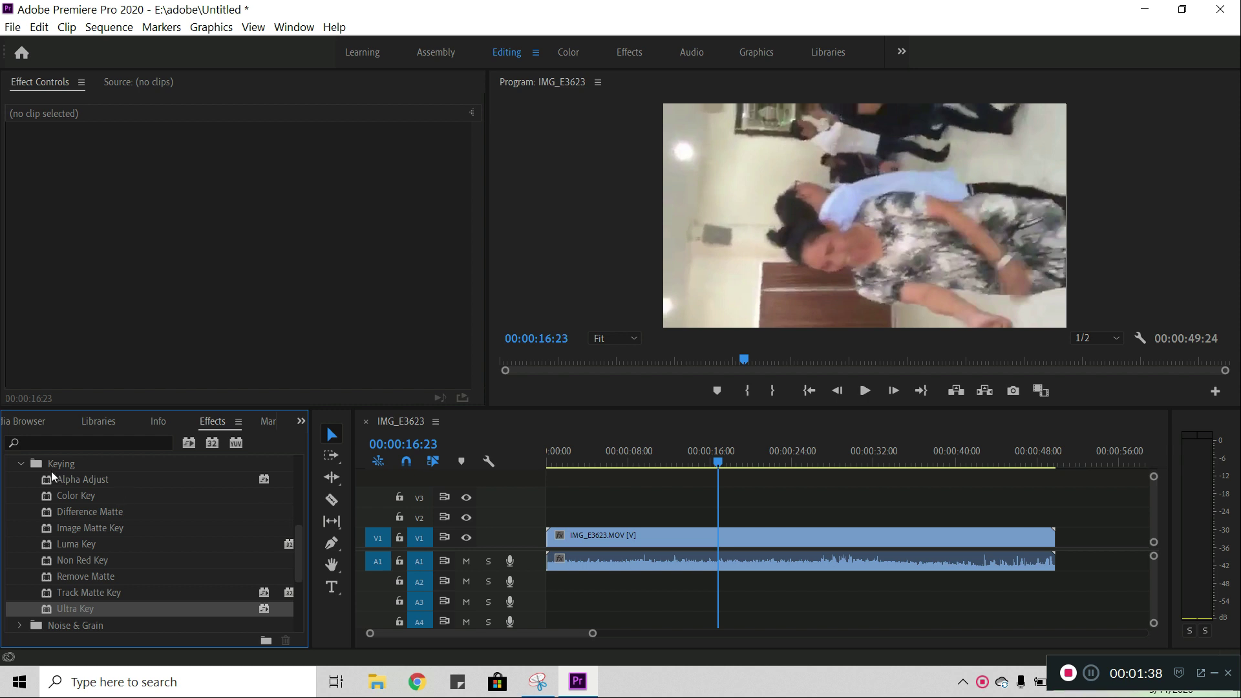
scroll(32, 468, "up", 2)
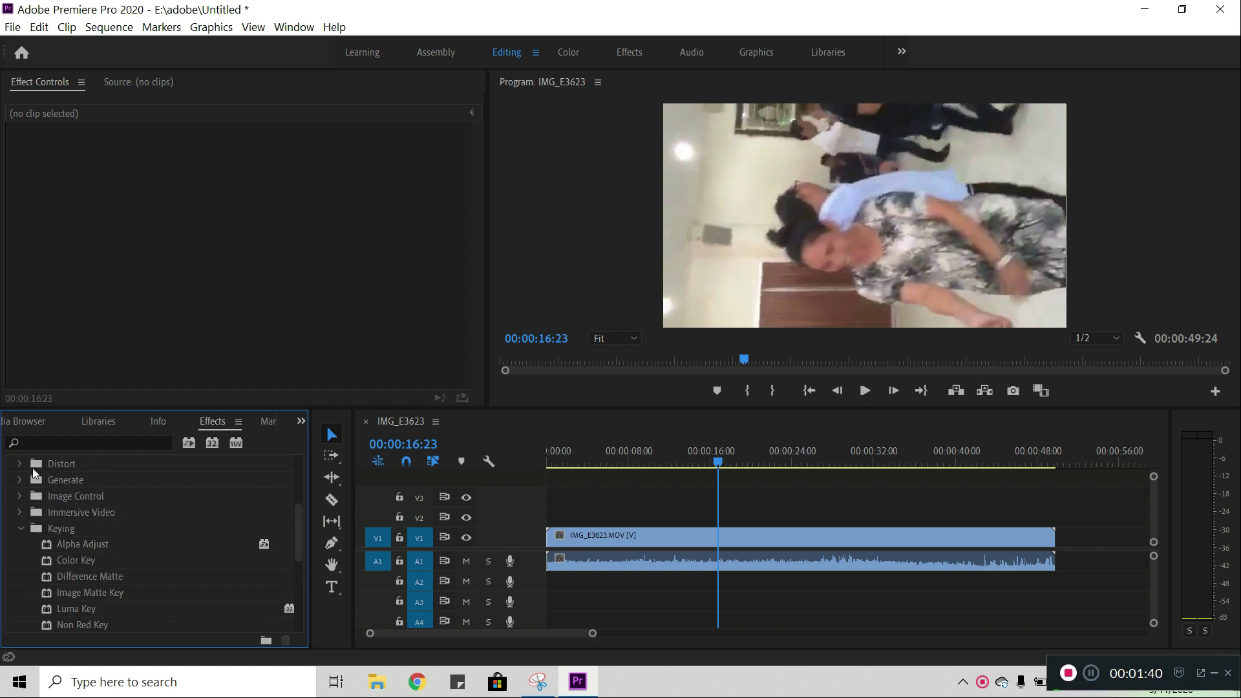
scroll(36, 473, "up", 2)
scroll(10, 521, "up", 2)
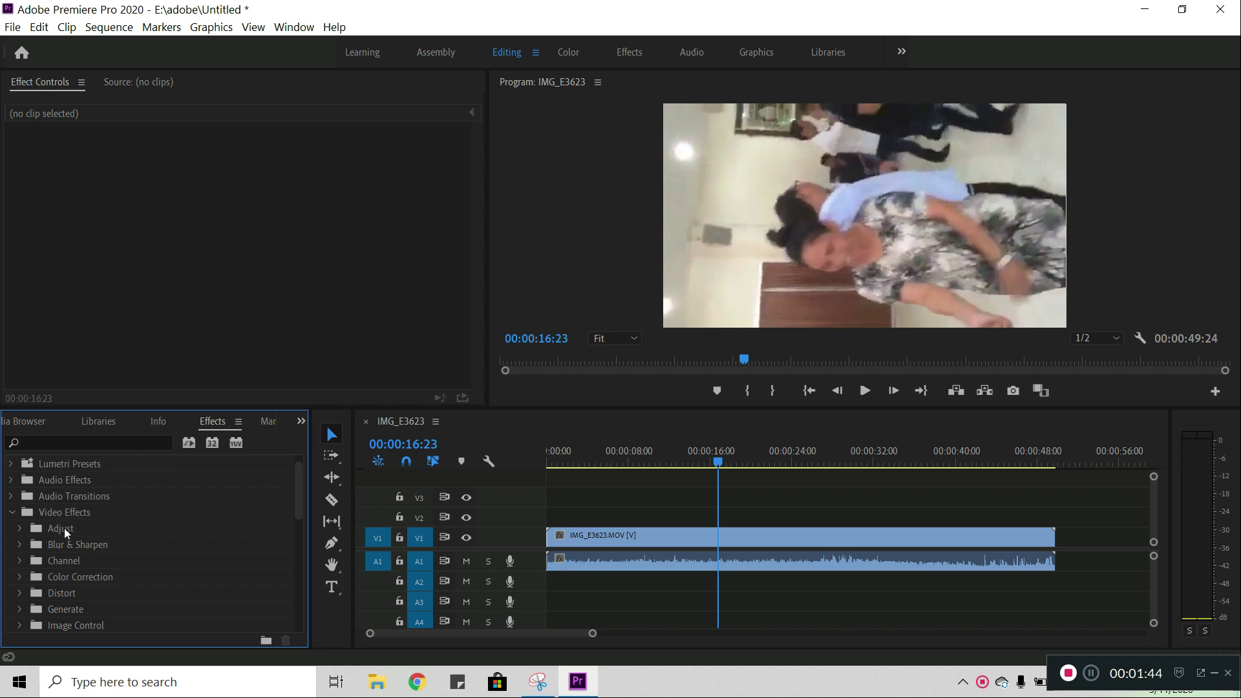
scroll(64, 528, "down", 1)
scroll(66, 525, "down", 1)
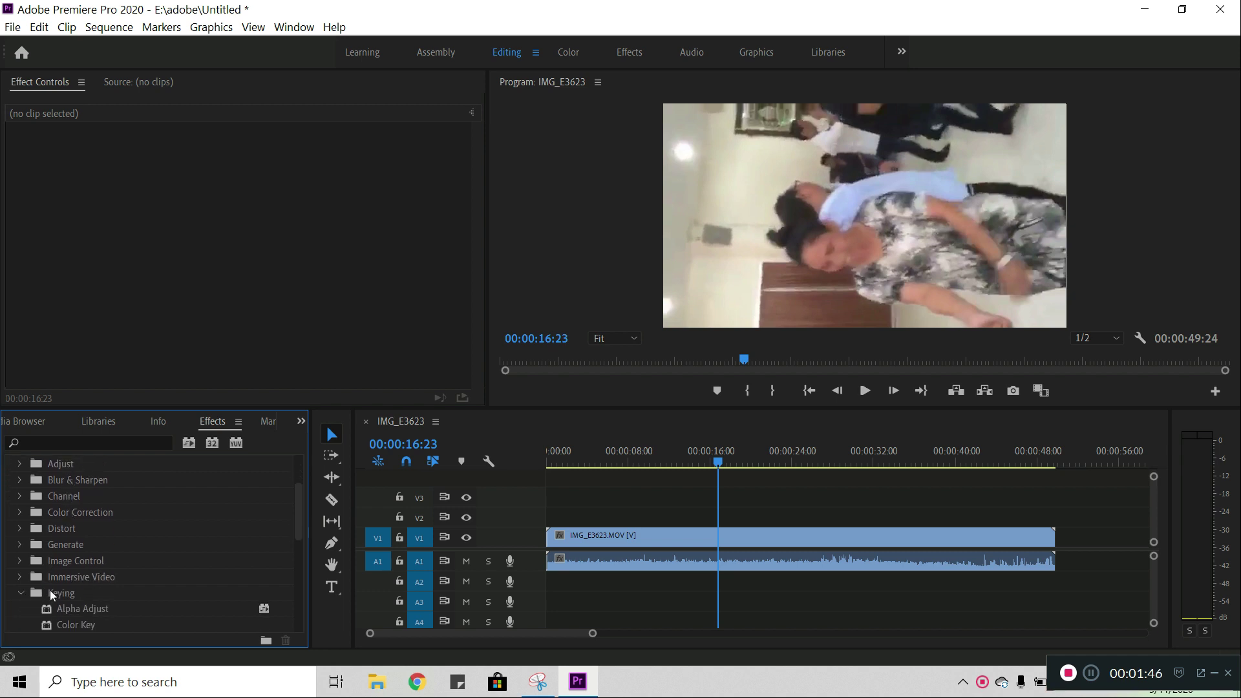
scroll(57, 586, "down", 1)
scroll(63, 580, "down", 1)
scroll(64, 581, "down", 1)
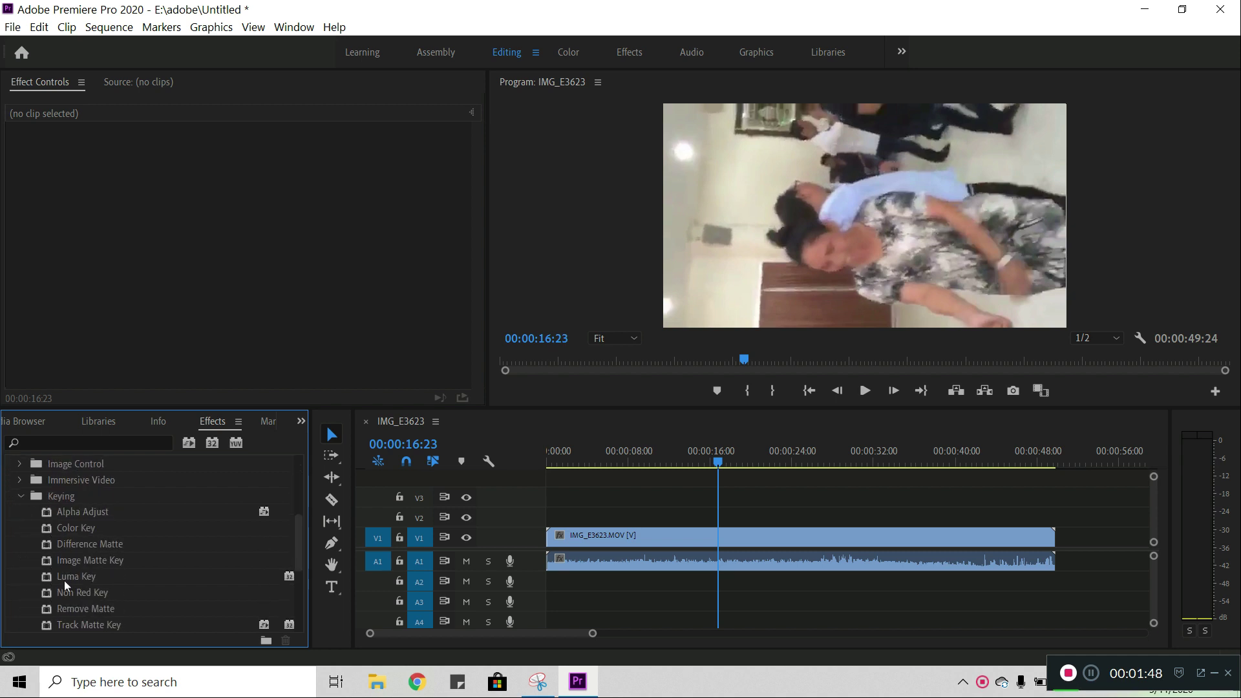
scroll(64, 580, "down", 2)
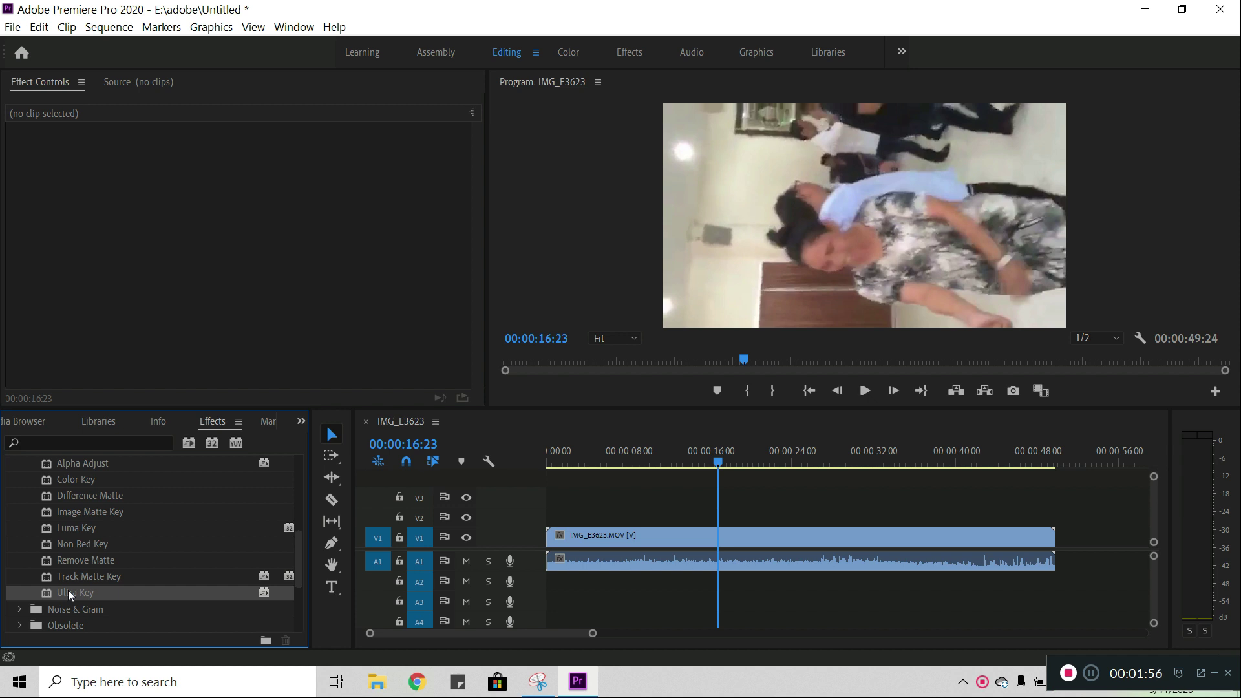
- Apply Ultra Key to the V1 dance clip and sample a skin tone as Key Color
left_click_drag(63, 592, 595, 545)
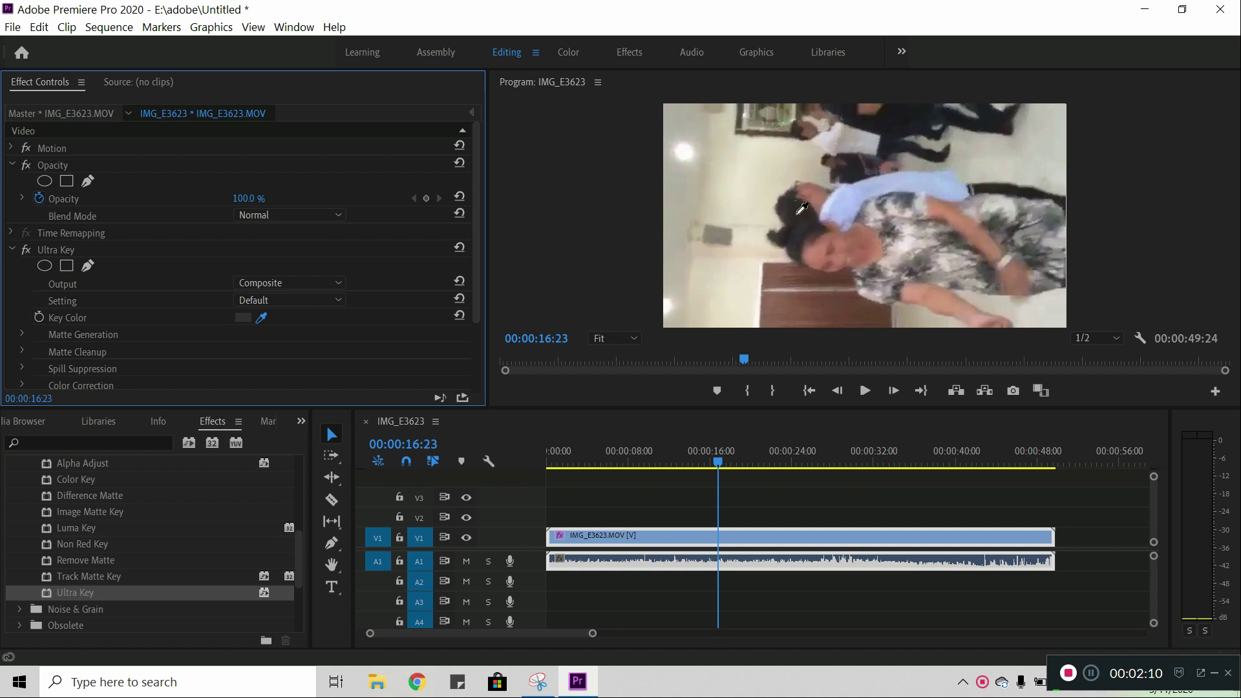
left_click_drag(261, 317, 834, 236)
left_click(832, 239)
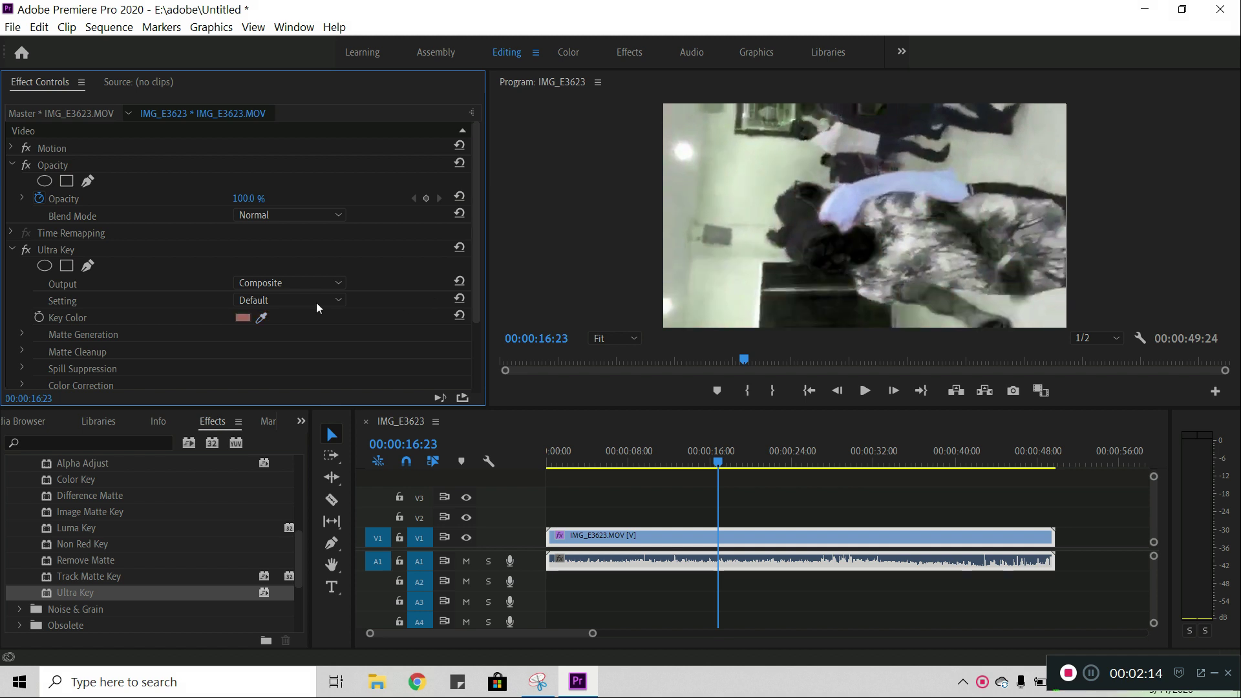
- Resample the Key Color, trying a light grey before settling on a darker brown
left_click(262, 318)
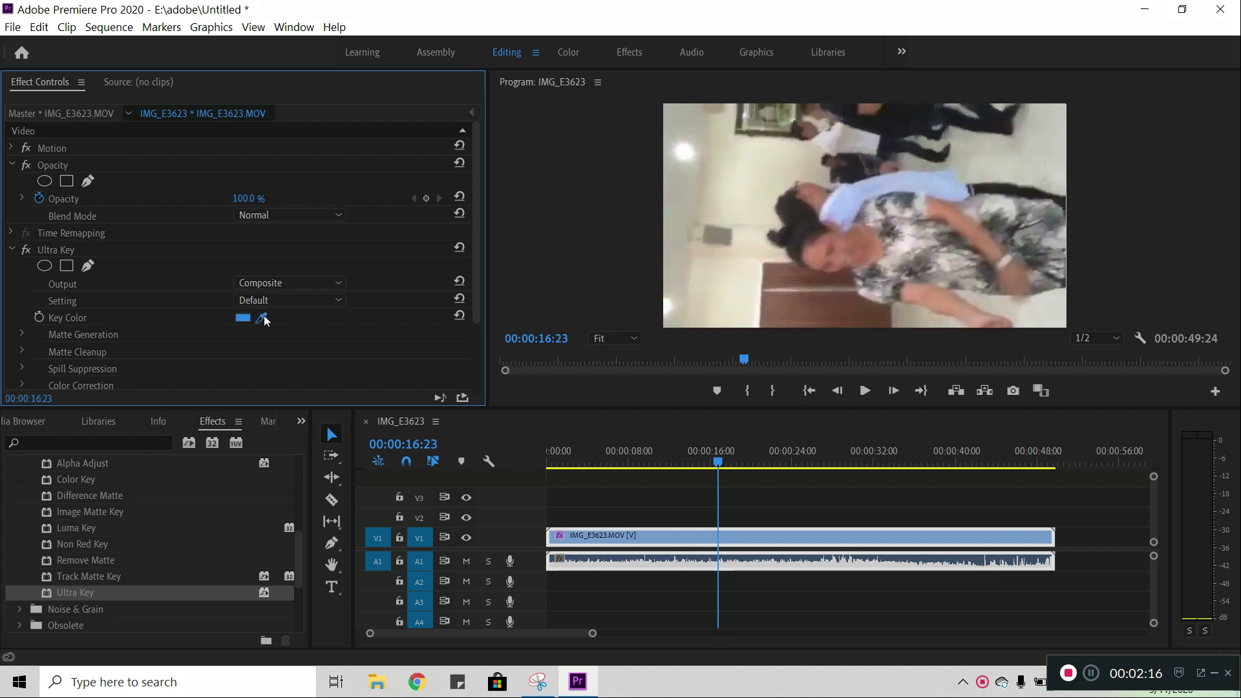
left_click(713, 271)
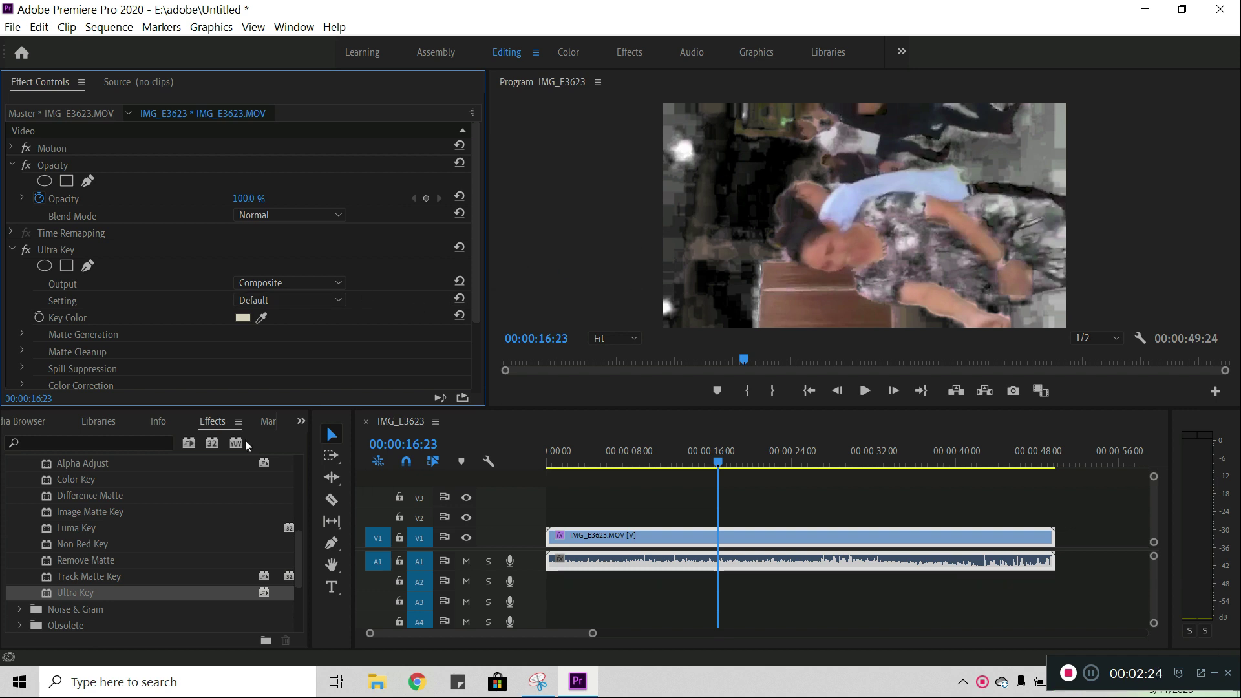
left_click(262, 317)
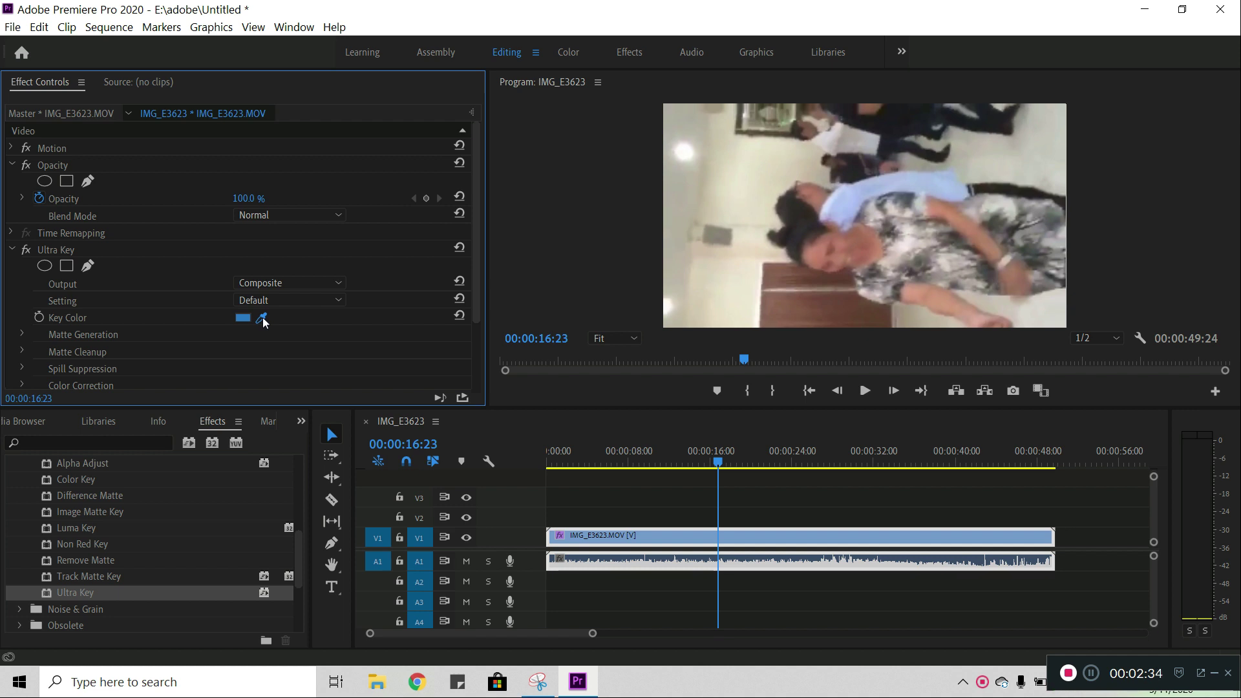
left_click_drag(264, 321, 573, 55)
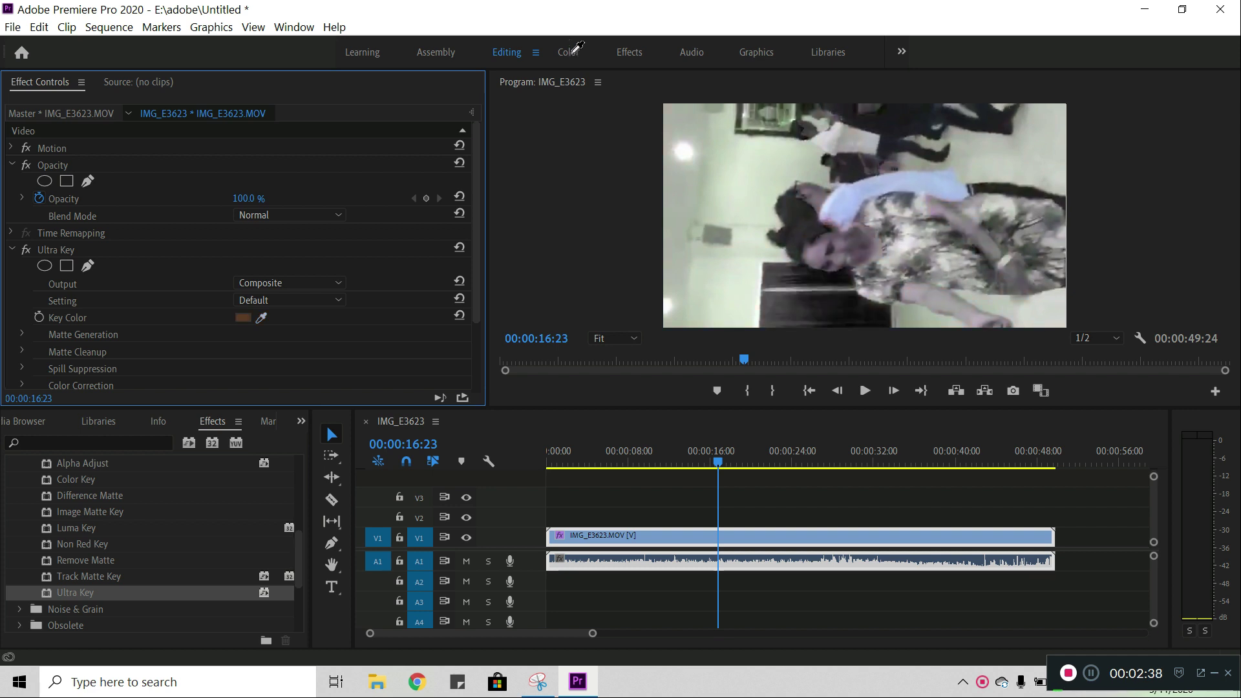
- In the Color workspace, resample Ultra Key's Key Color to a light blue from the clip
left_click(573, 56)
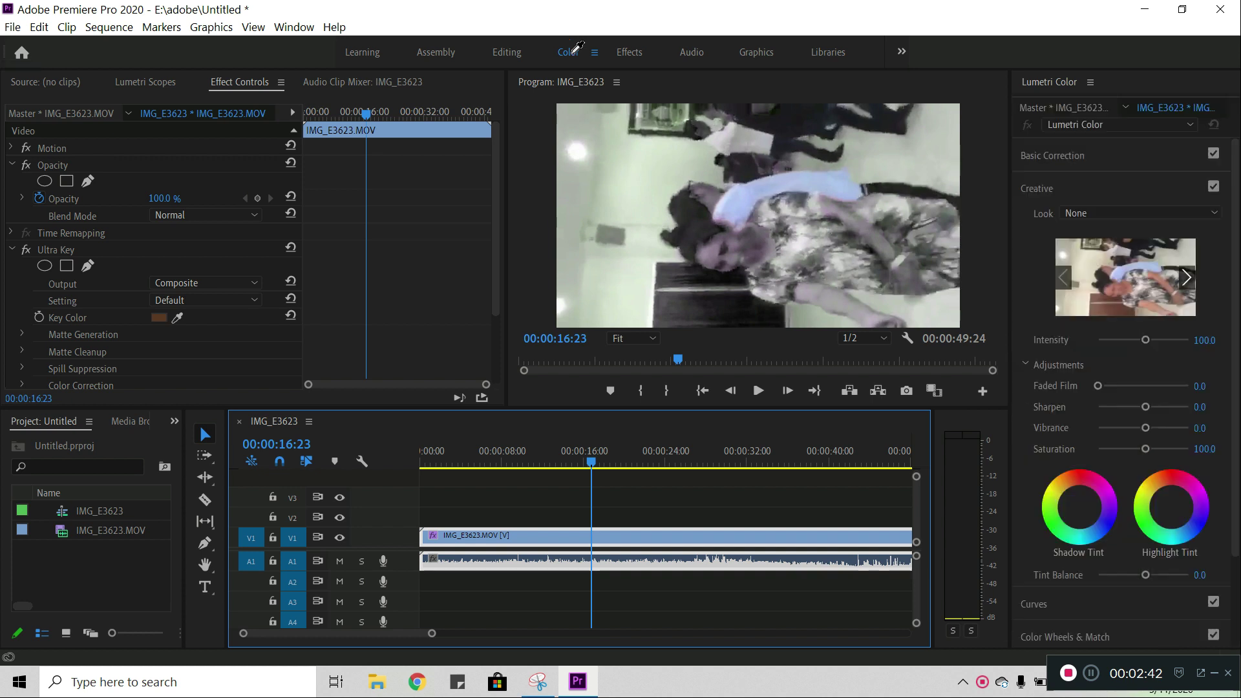
left_click(177, 316)
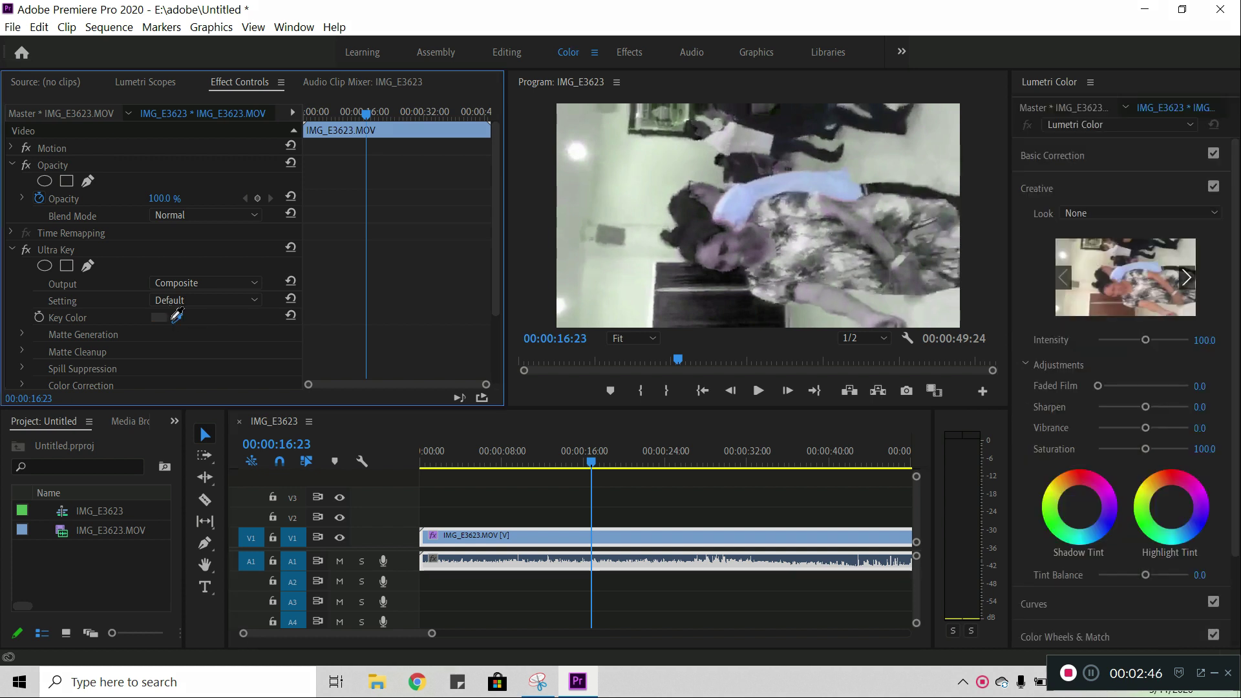
left_click(174, 318)
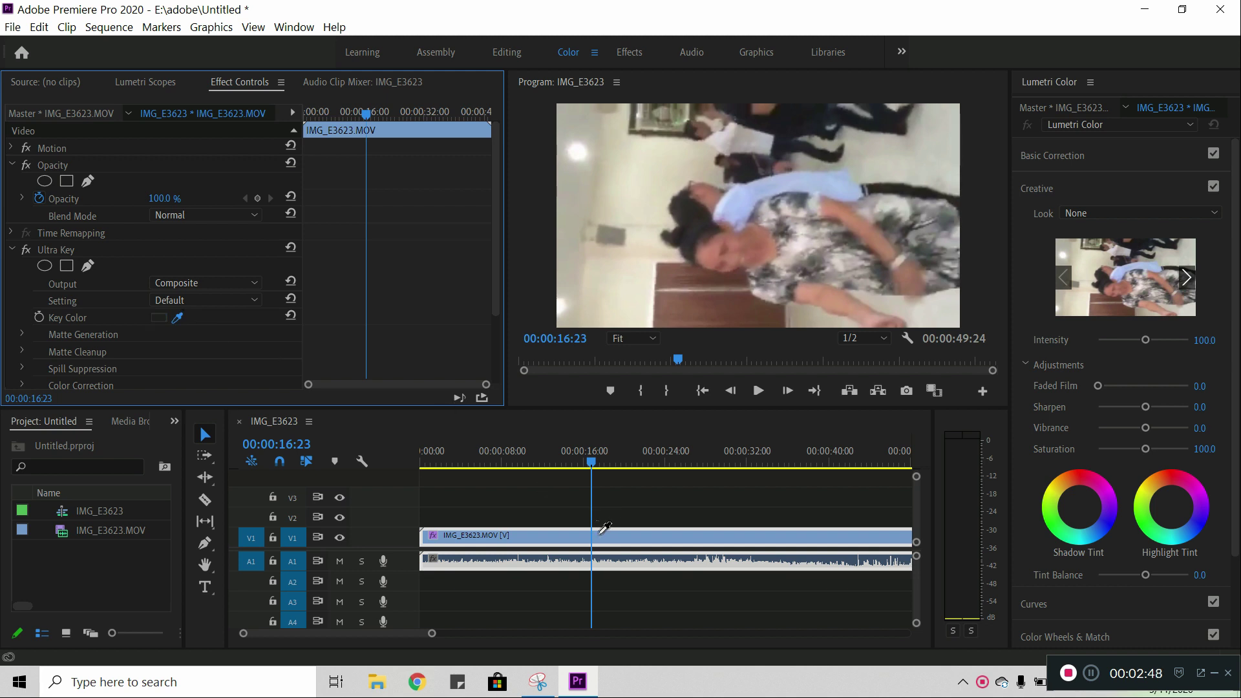
left_click(604, 529)
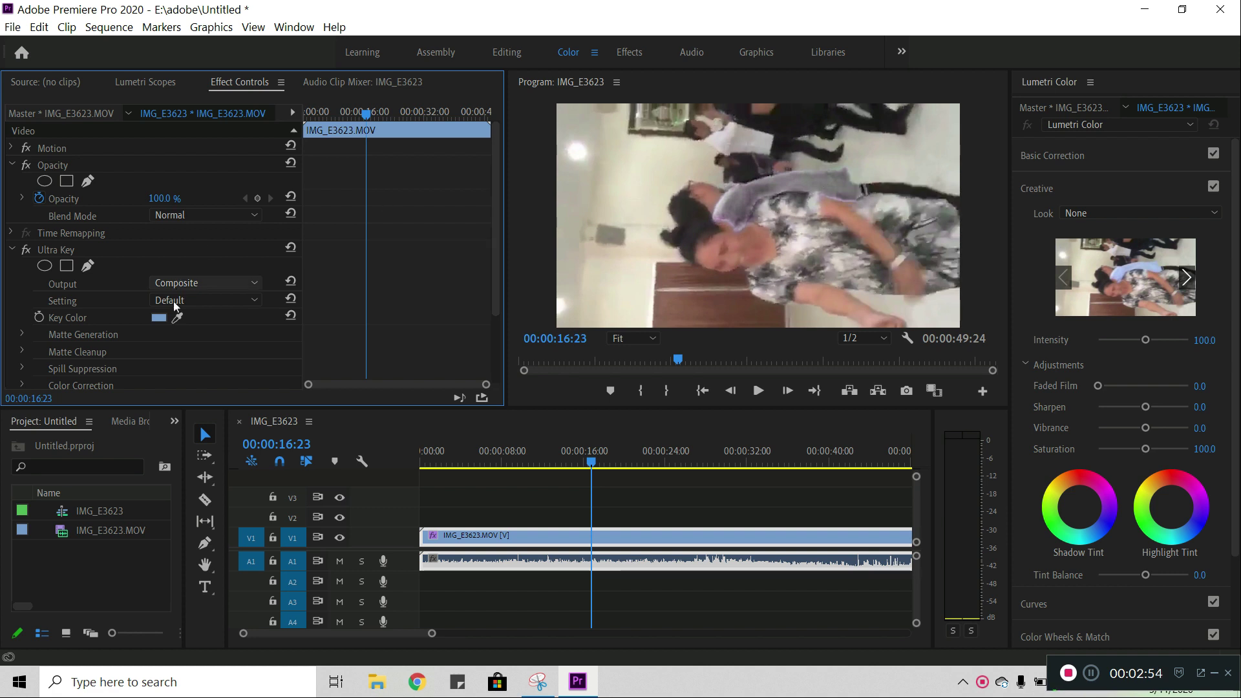
- Set Ultra Key's Key Color to yellow CCC572 in the color picker
left_click(159, 318)
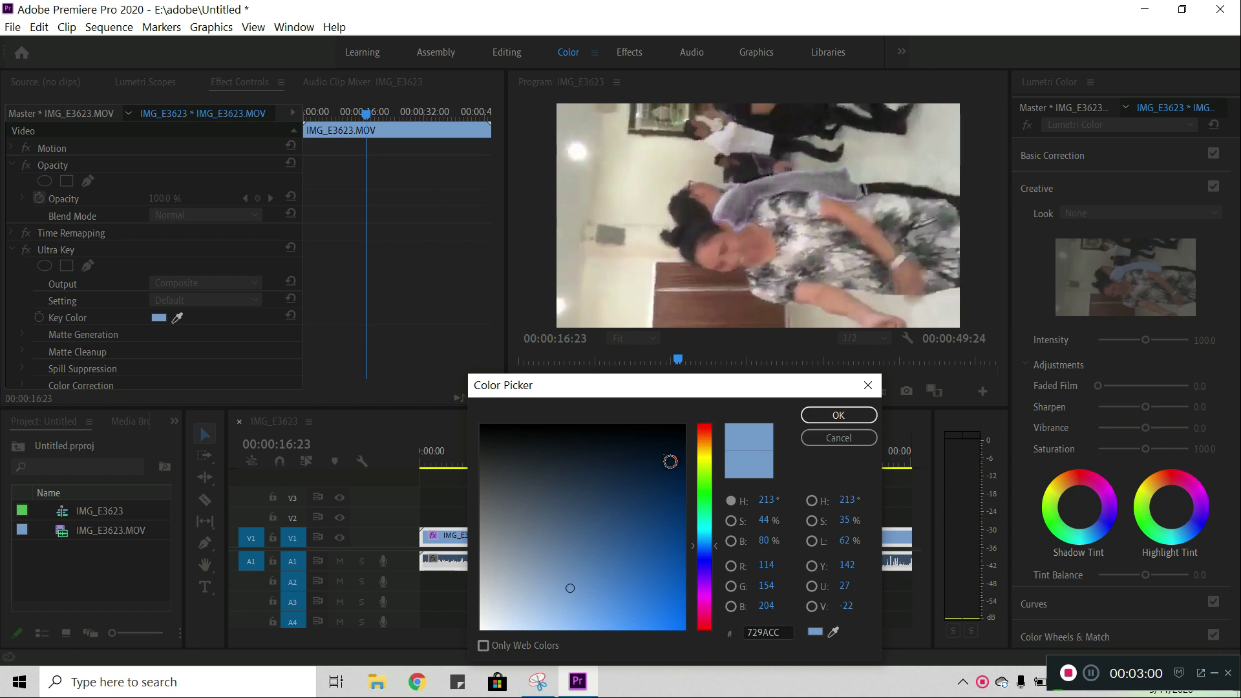
left_click(704, 455)
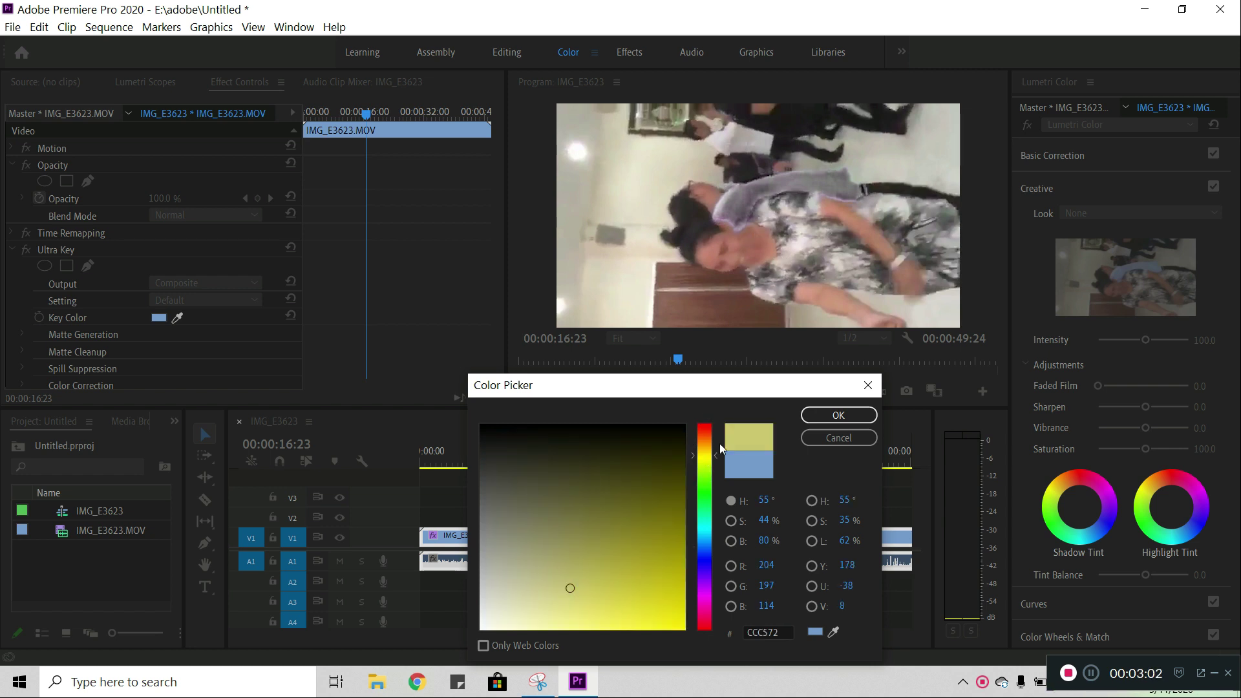
left_click(818, 421)
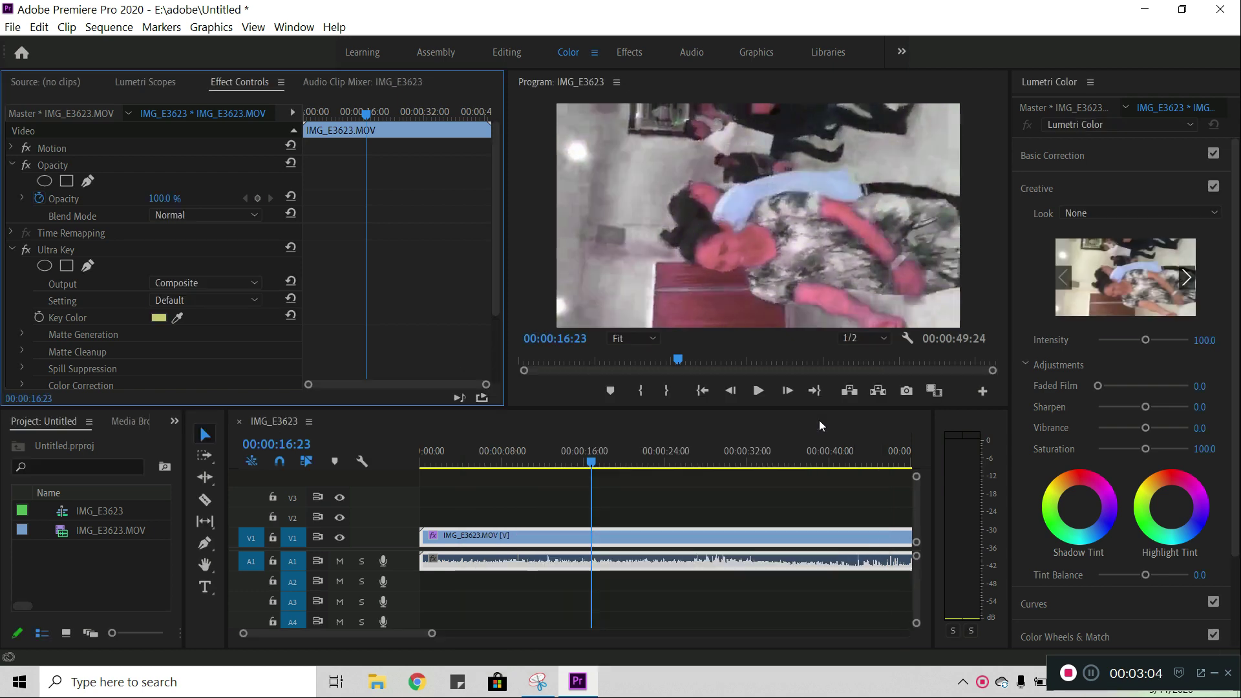
- Replace the yellow with a grey Key Color sampled from the clip
left_click(159, 318)
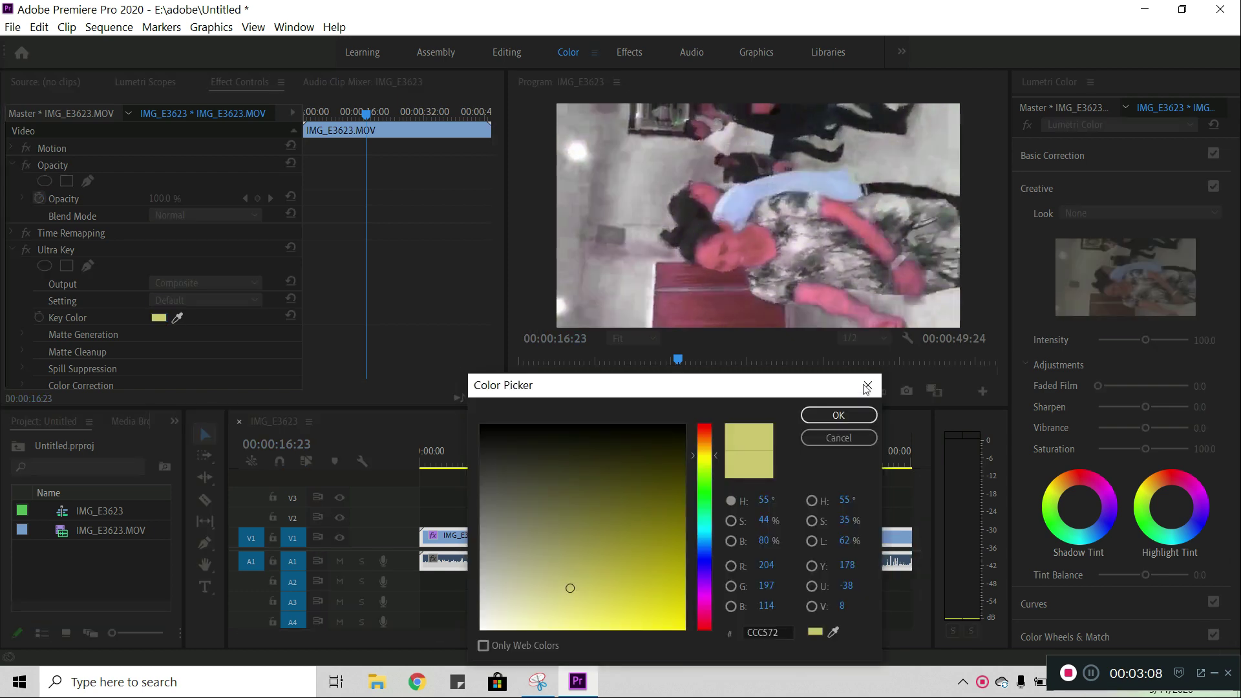
left_click(866, 386)
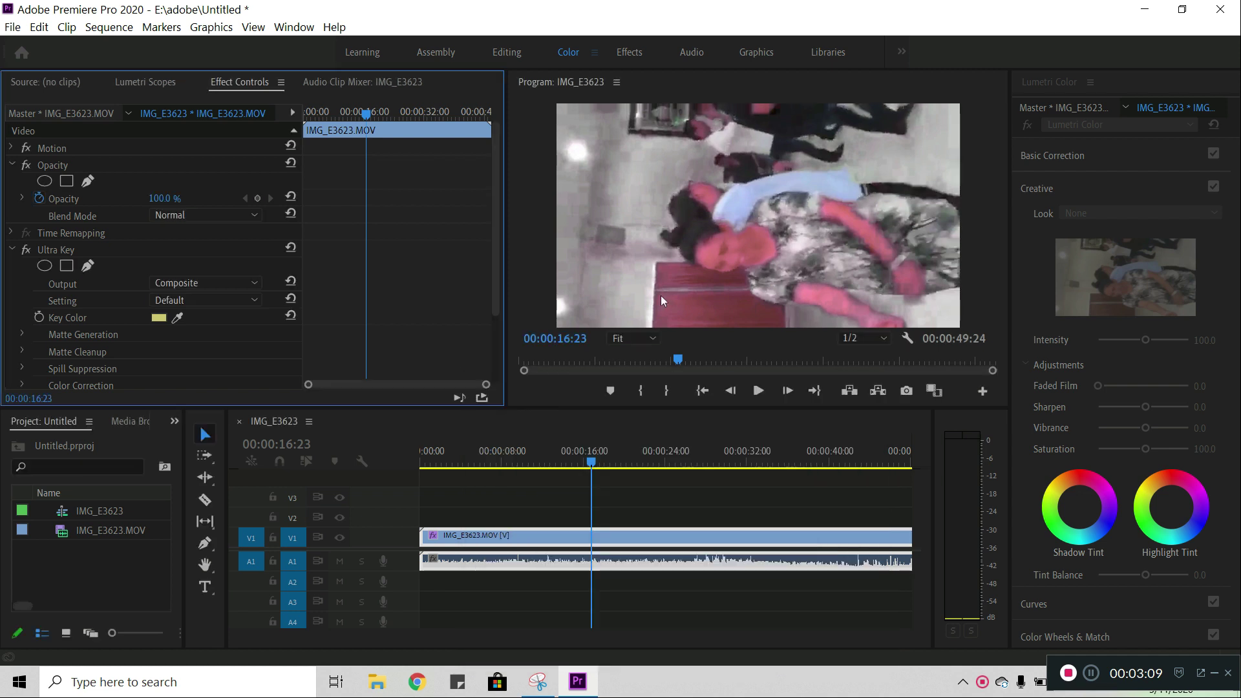
left_click(178, 317)
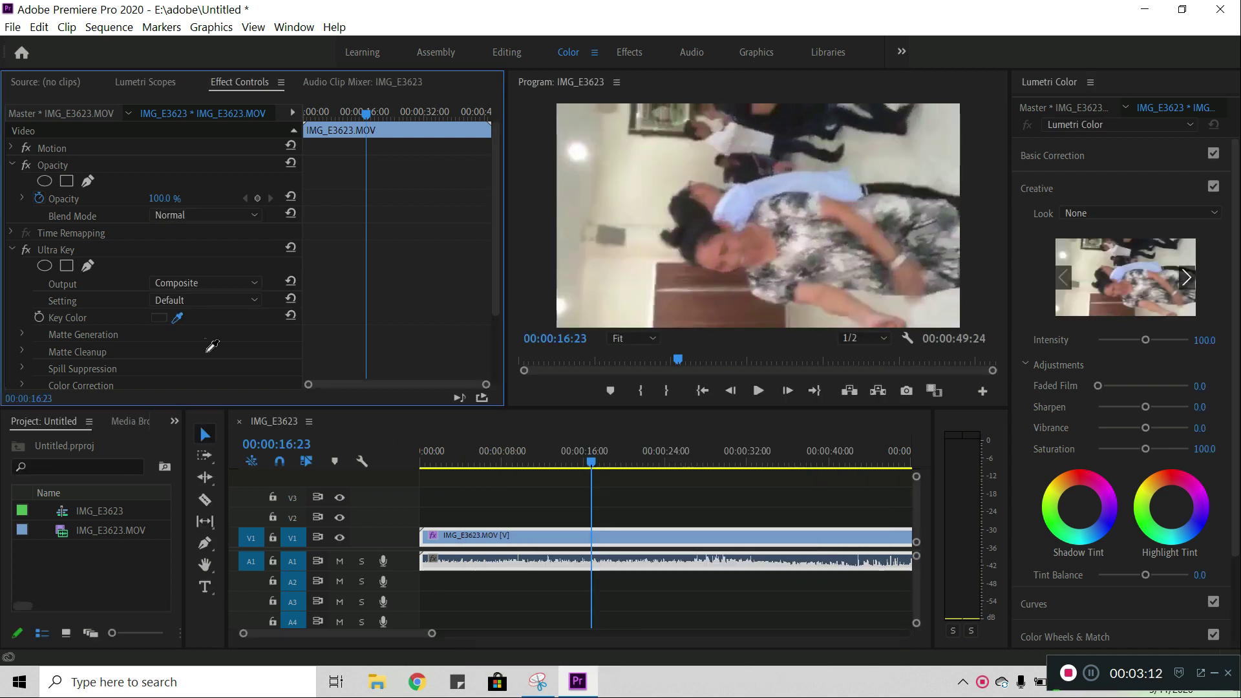
left_click_drag(181, 316, 459, 538)
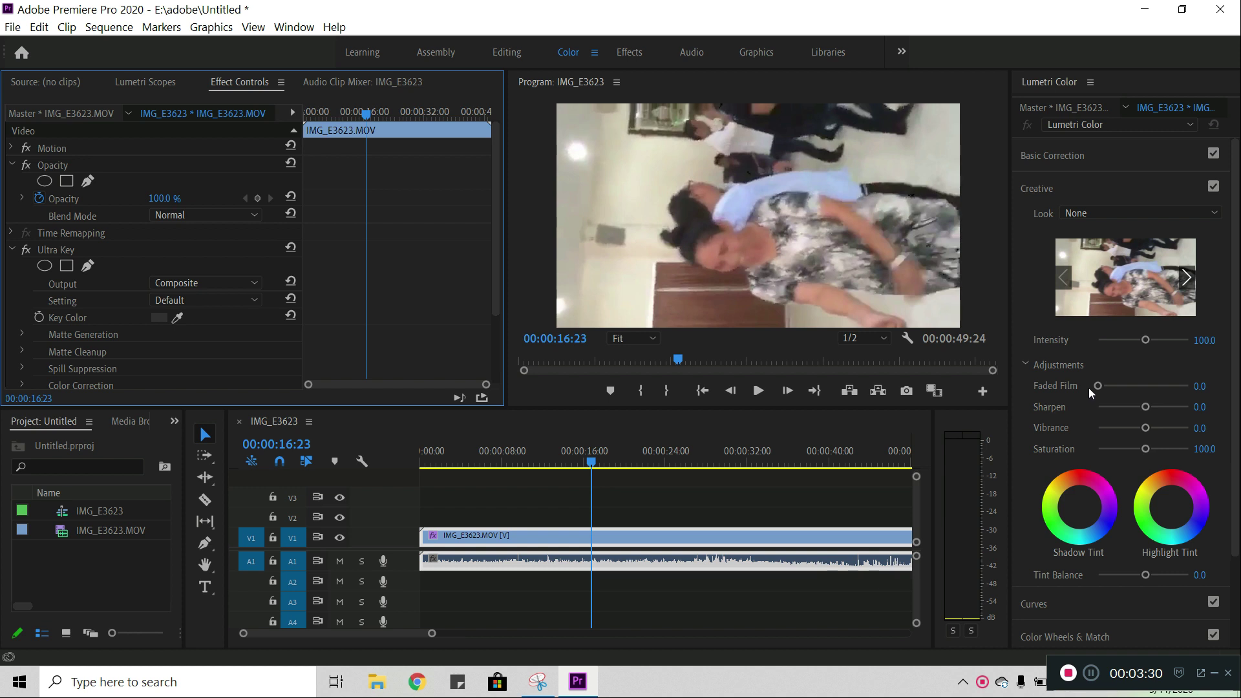
- Try the Monochrome Kodak 5218 Kodak 2395 look, then switch to Fuji ETERNA 250D Fuji 3510
left_click(1214, 214)
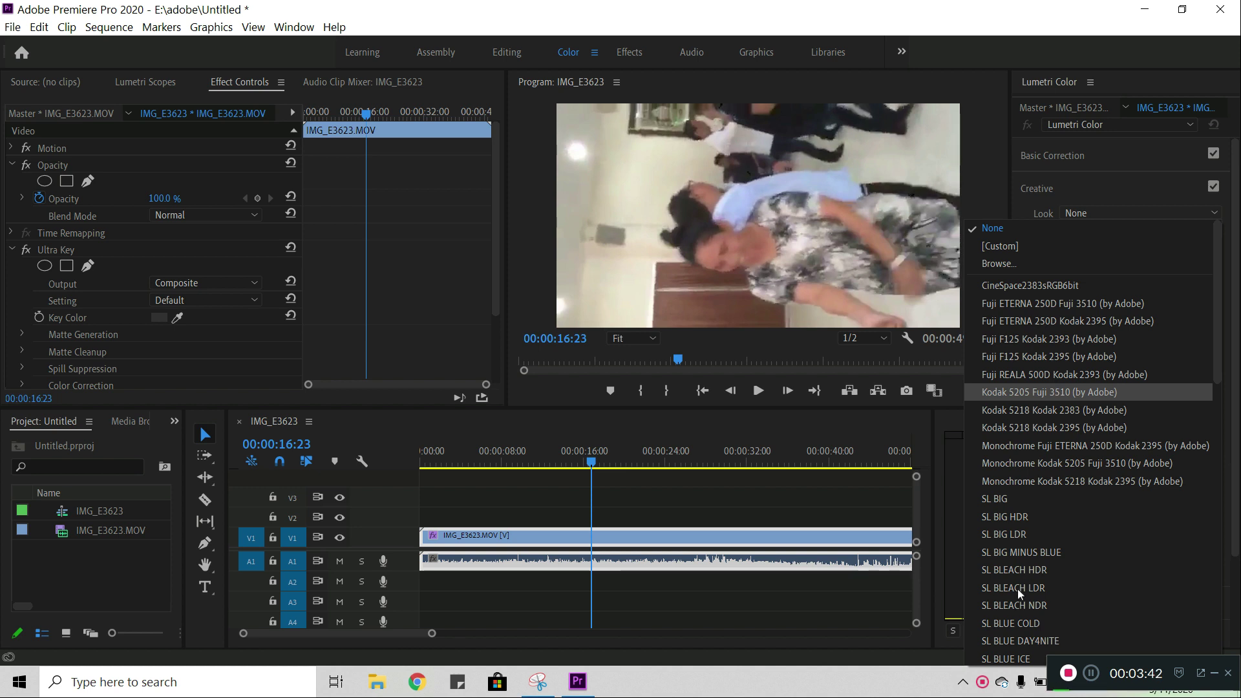
left_click(1041, 481)
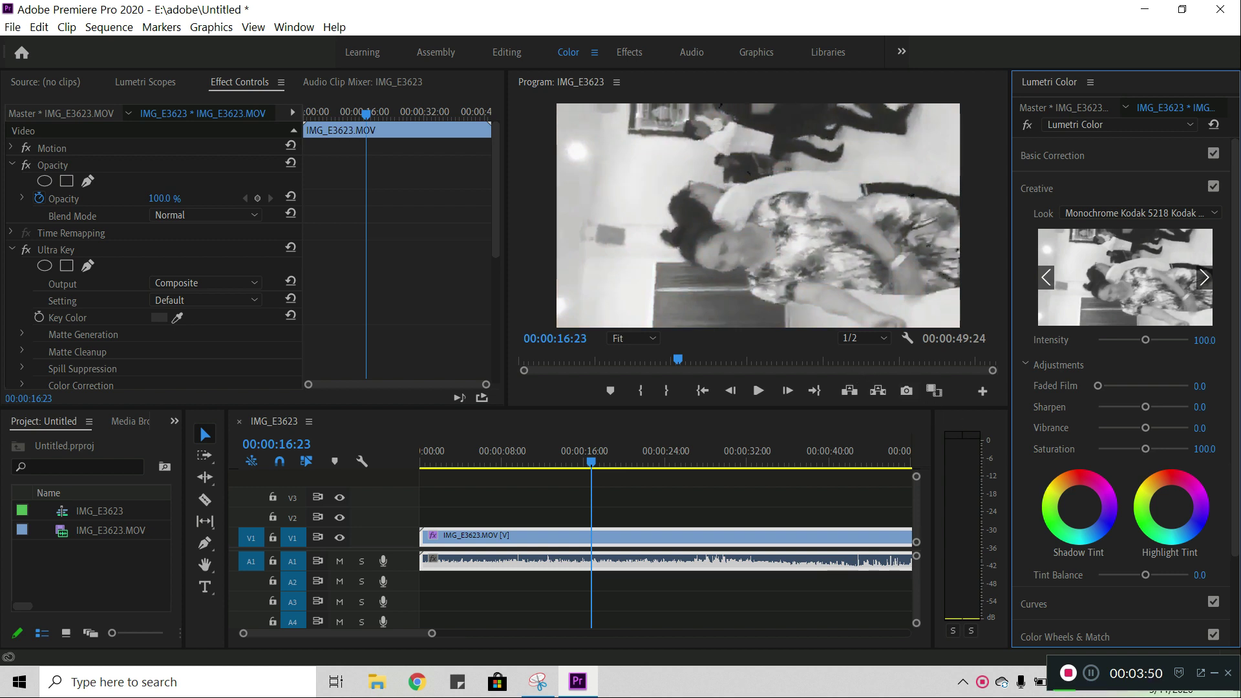
left_click(1213, 214)
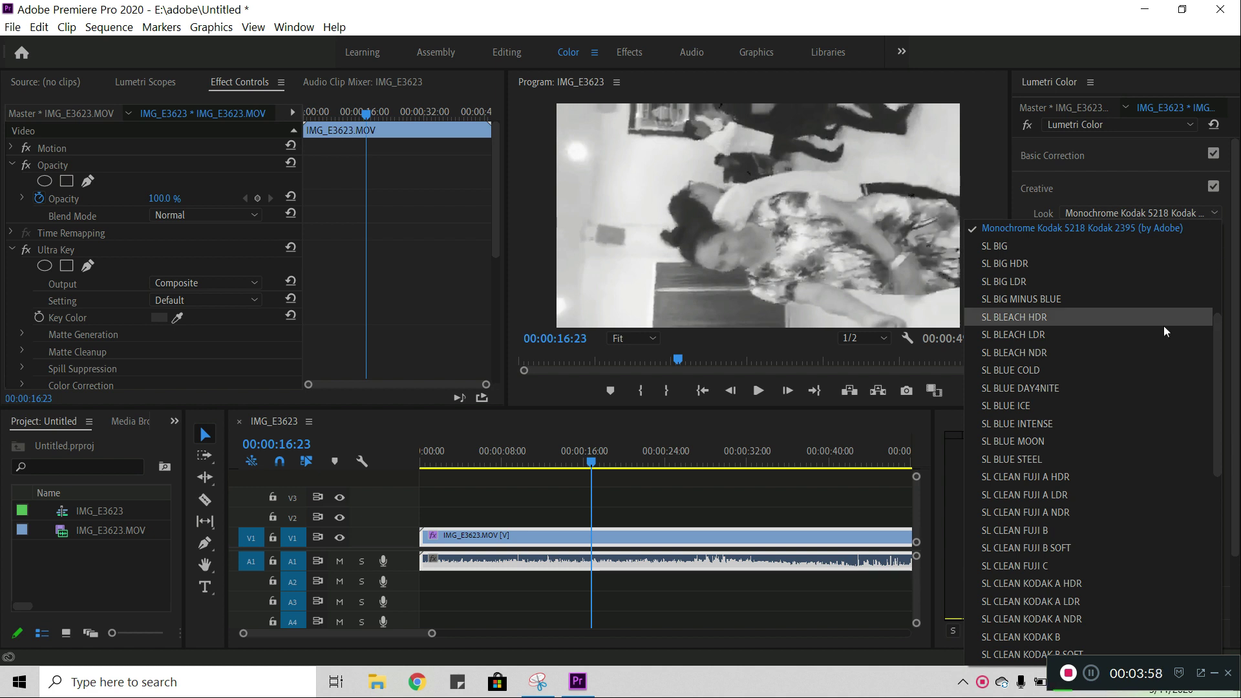
scroll(1165, 331, "up", 5)
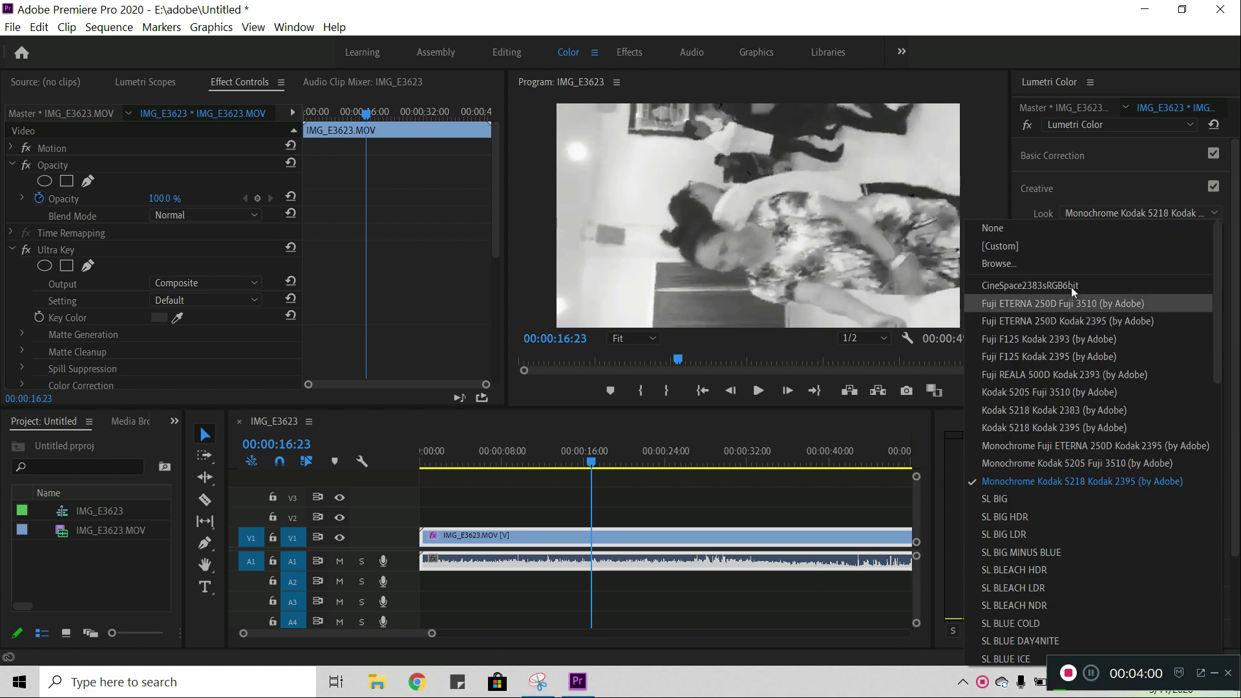
left_click(1064, 304)
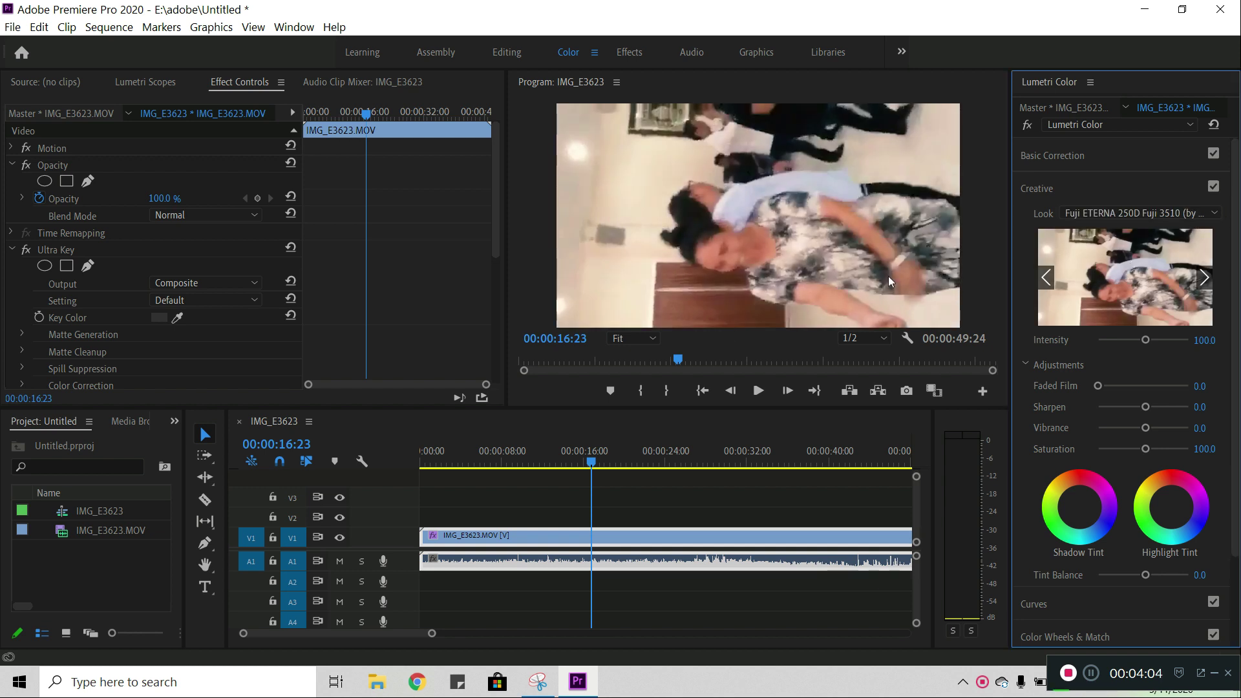
- Play the sequence to preview and keep the Fuji ETERNA 250D Fuji 3510 look
left_click(756, 395)
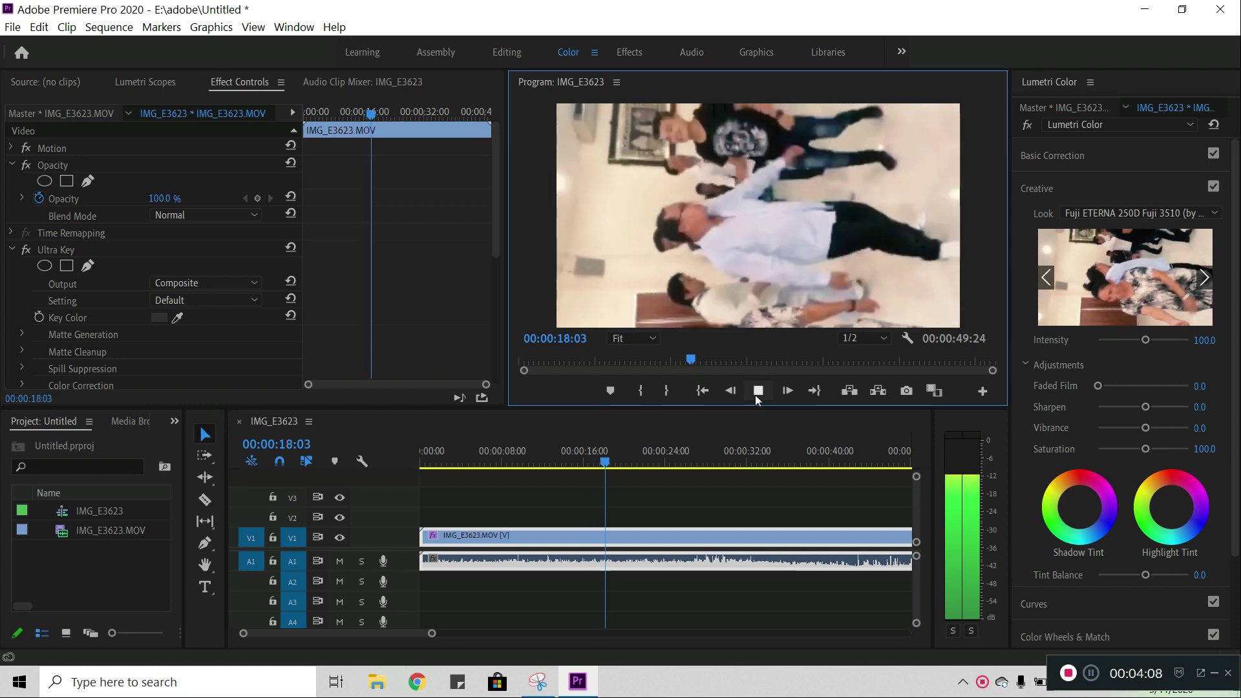
key("space")
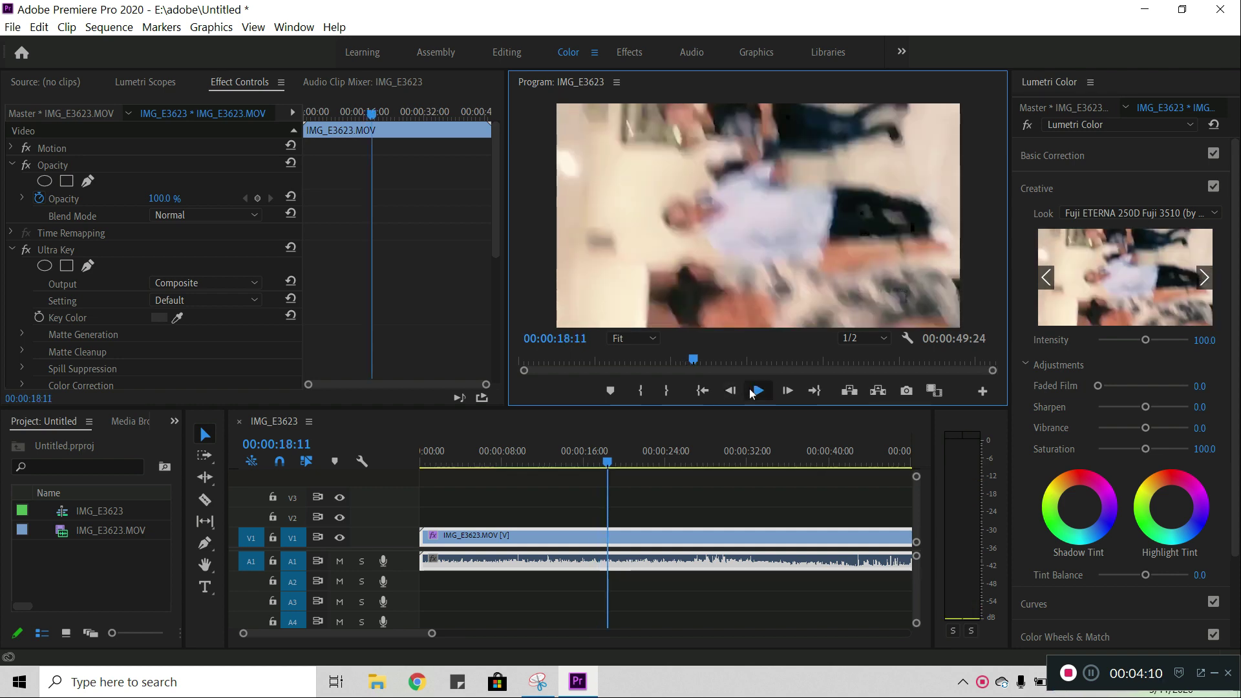
left_click(753, 392)
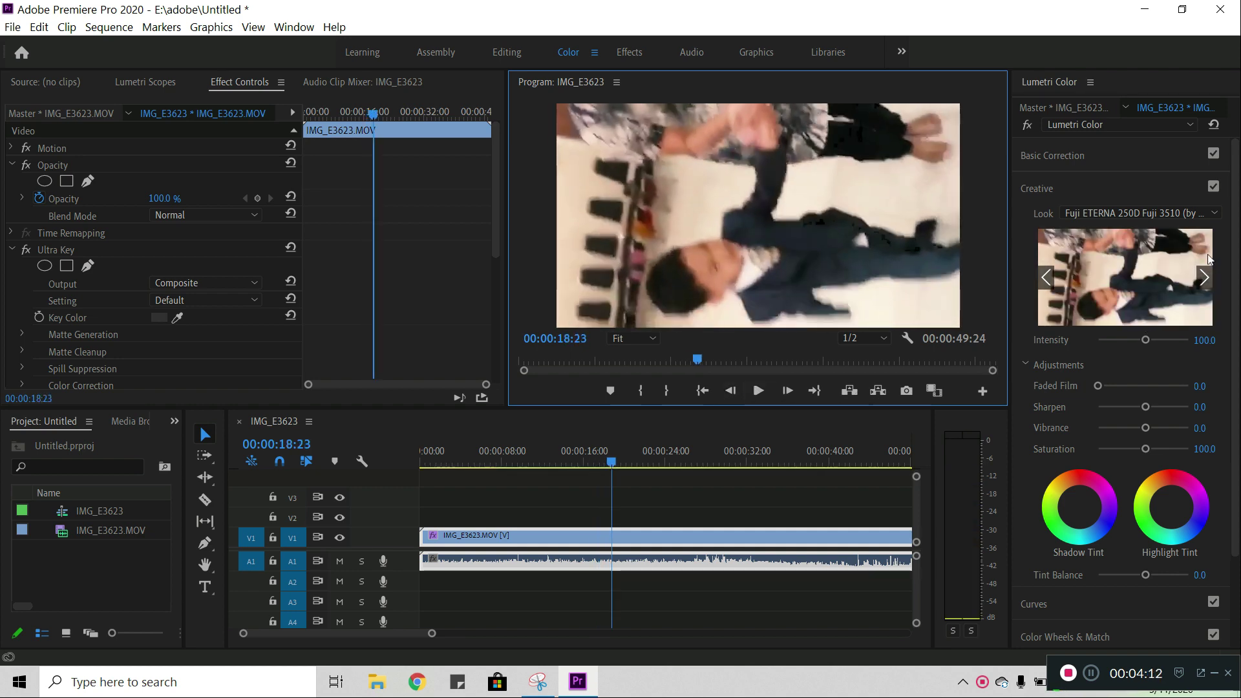
left_click(1215, 212)
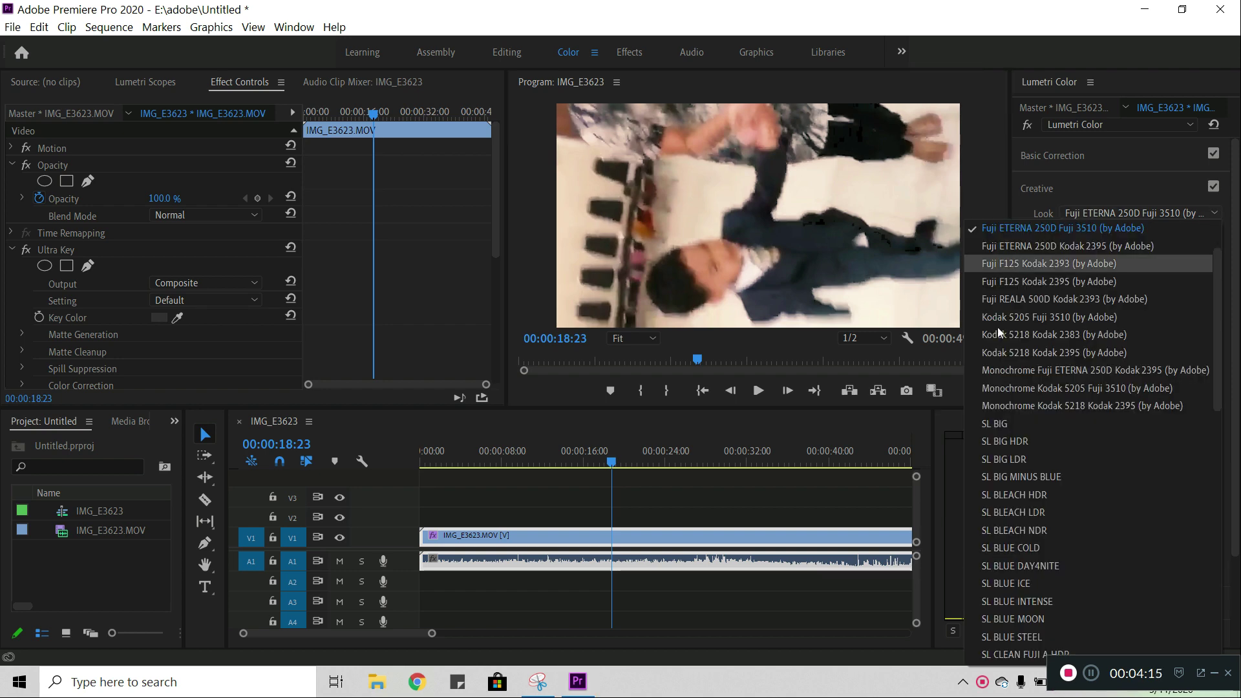
left_click(1050, 230)
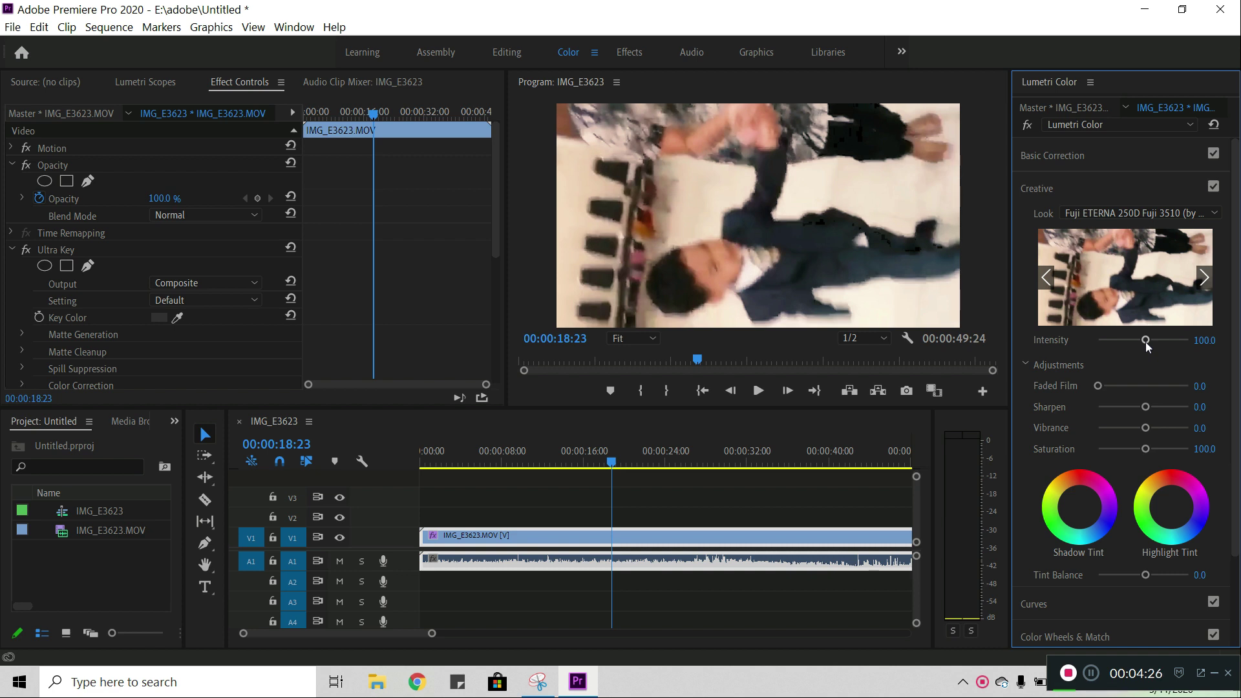
- Set the look Intensity to 108 and Faded Film to 19.5, then return to Editing
mouse_move(1146, 343)
left_mouse_down()
mouse_move(1200, 343)
mouse_move(1084, 342)
mouse_move(1145, 342)
left_mouse_up()
mouse_move(1098, 387)
left_mouse_down()
mouse_move(1138, 387)
mouse_move(1108, 382)
left_mouse_up()
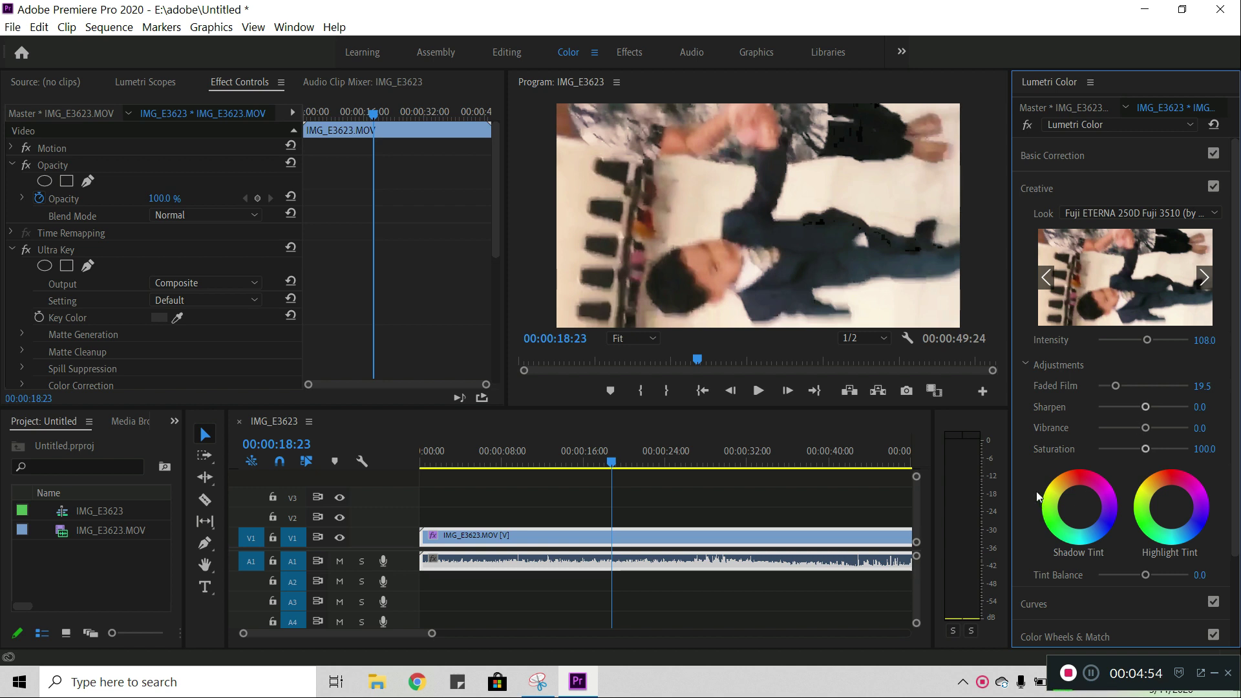
left_click(493, 52)
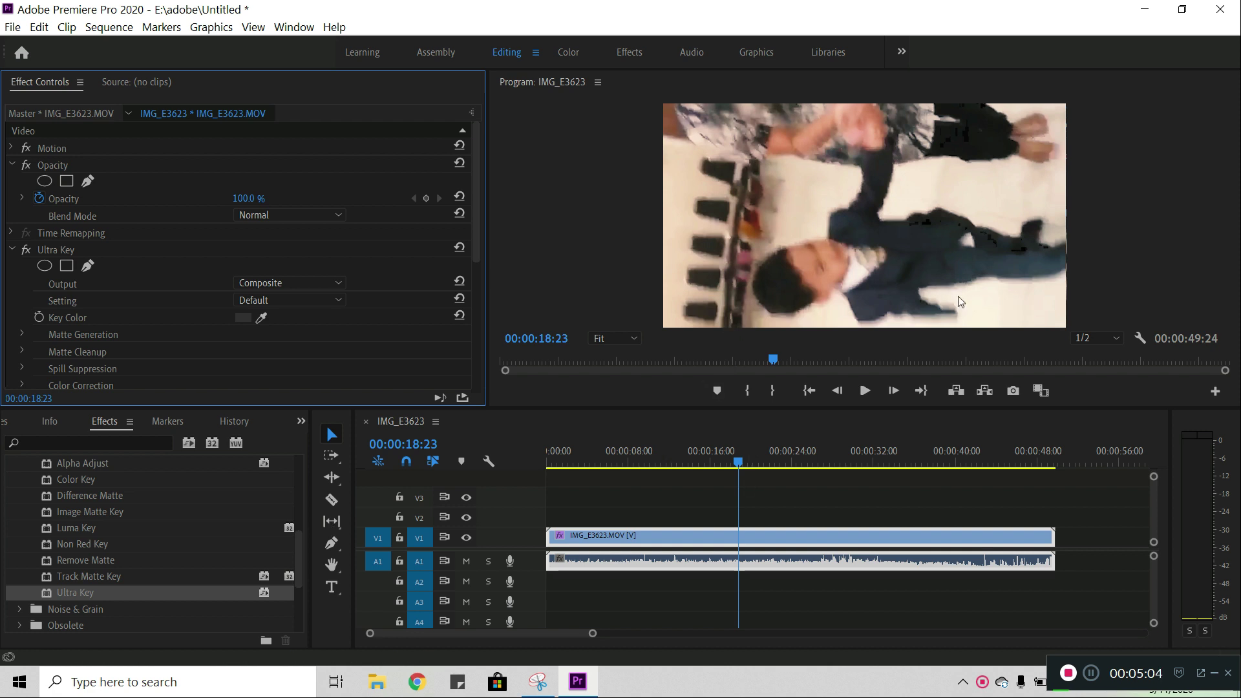
- Import ss.jpg and ss vd.mp4 from the yb-vd folder into the Project panel
left_click(301, 421)
left_click(311, 437)
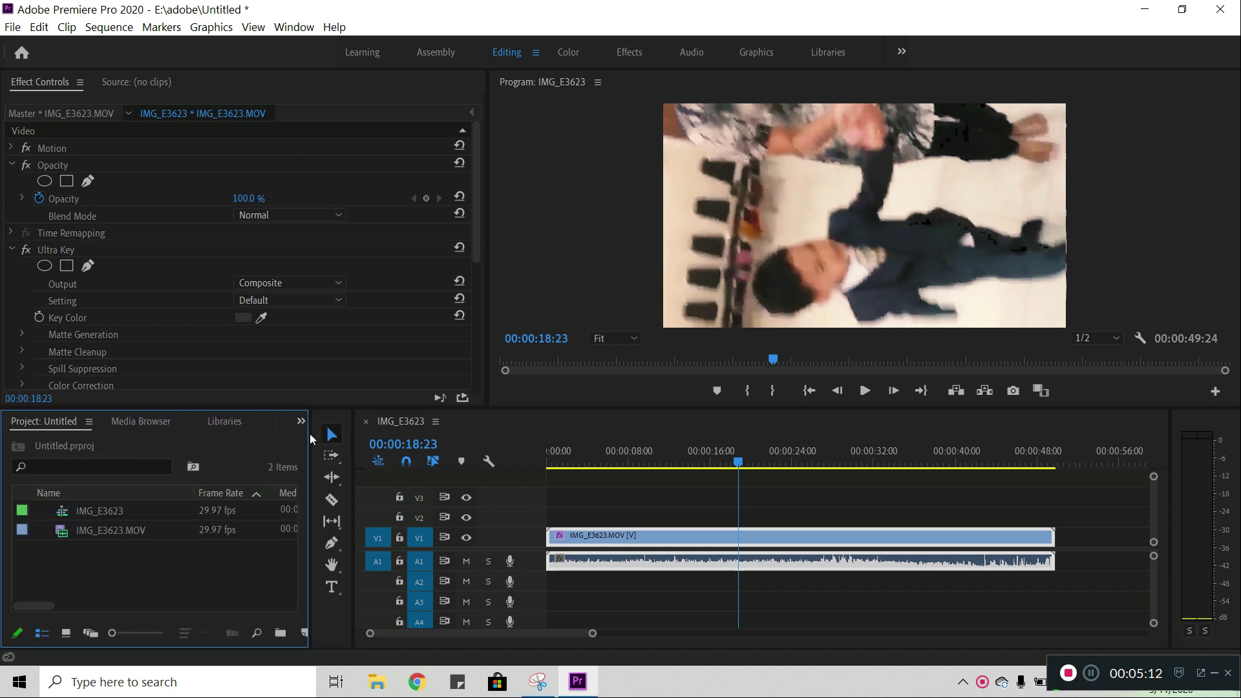
right_click(80, 580)
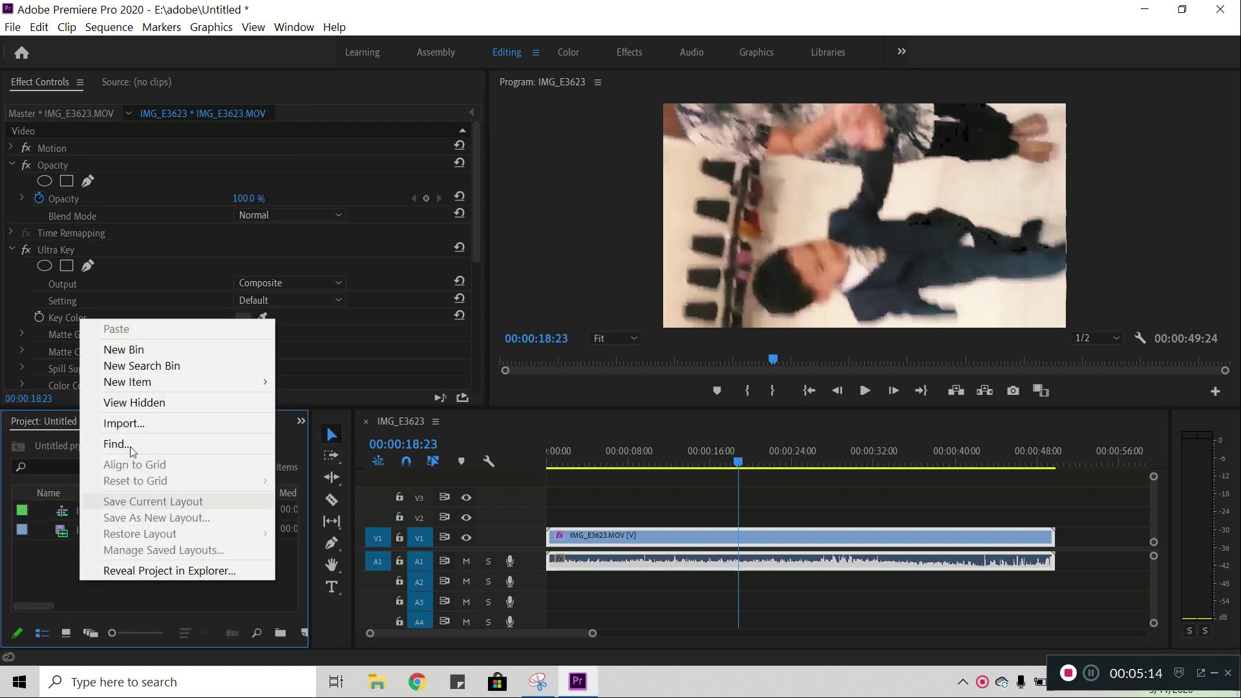
left_click(149, 424)
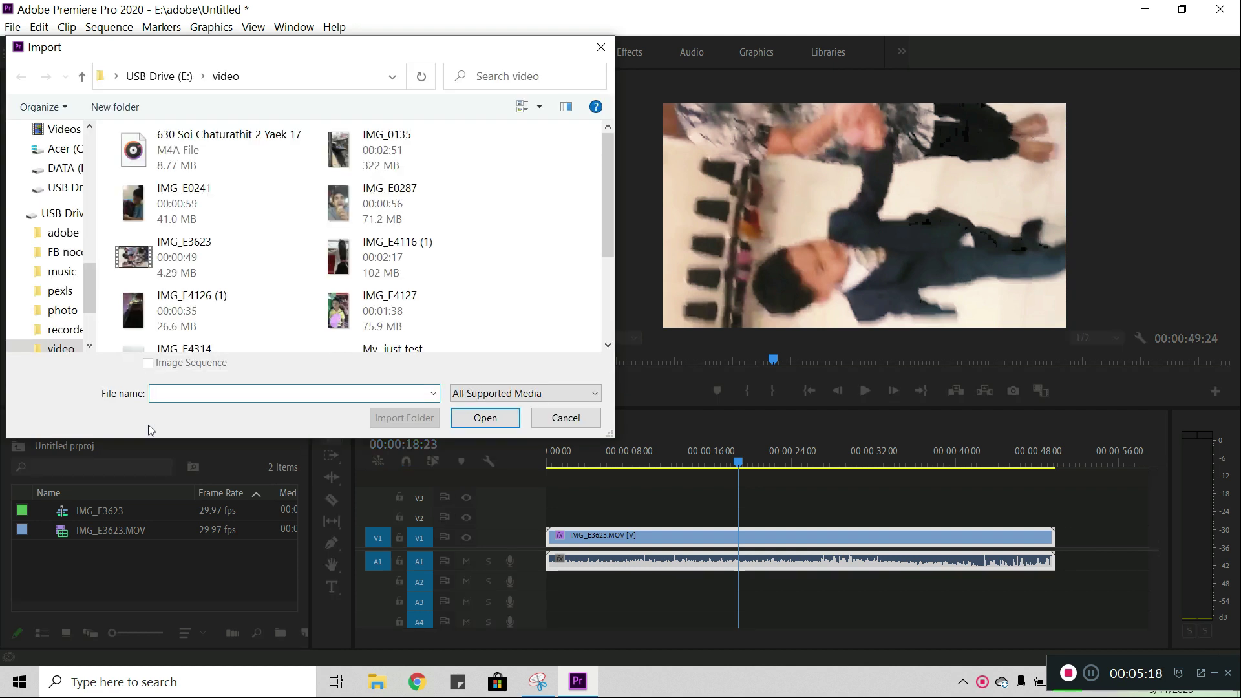
scroll(61, 338, "down", 2)
left_click(63, 328)
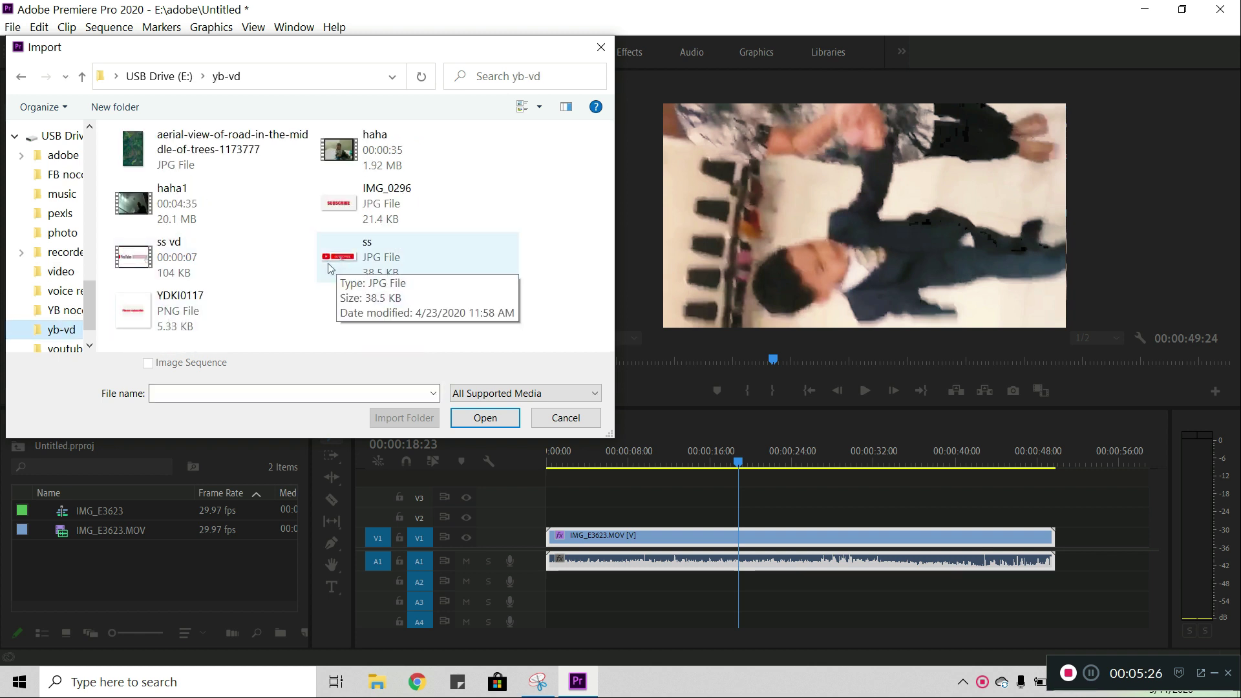
left_click_drag(106, 231, 381, 275)
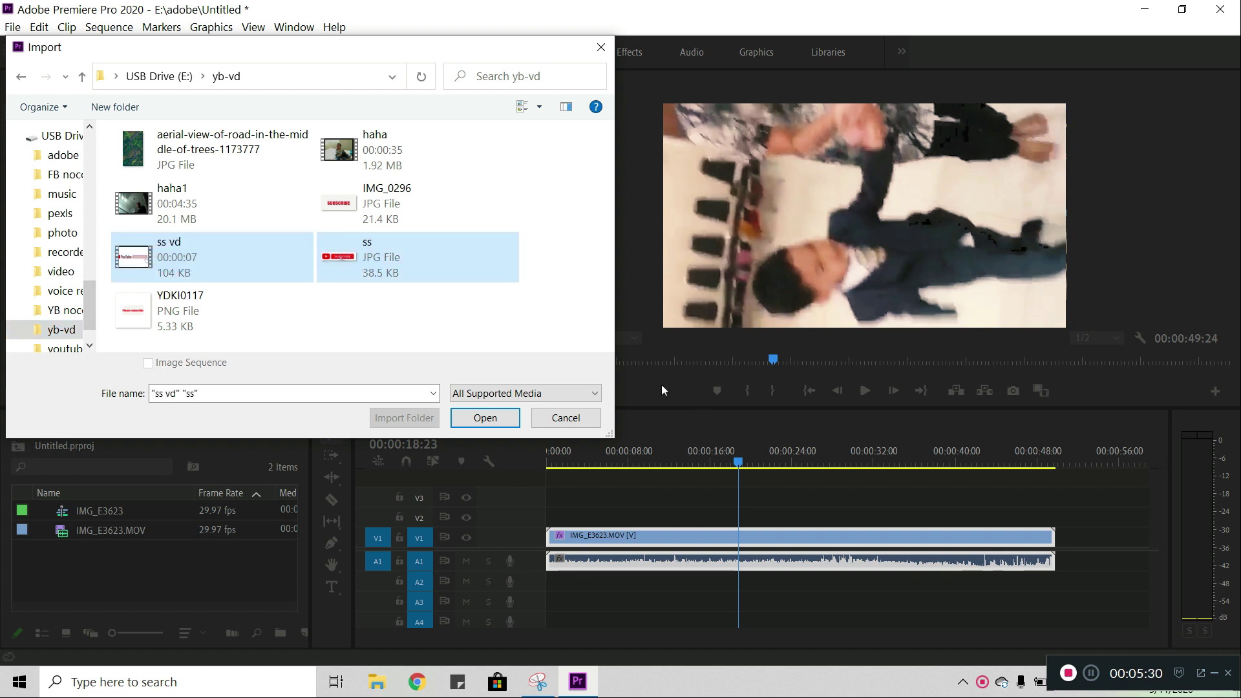
left_click(506, 416)
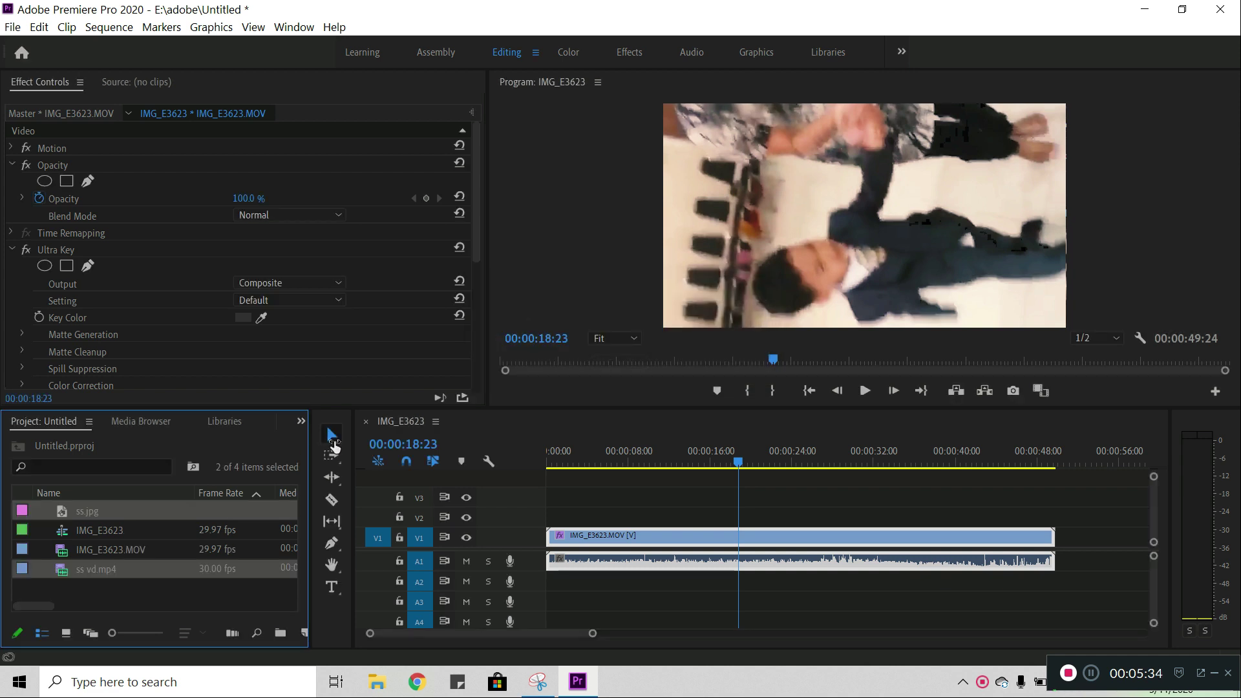
- Load ss.jpg in the Source monitor and drop it on V2 at the playhead near 00:00:18
double_click(21, 512)
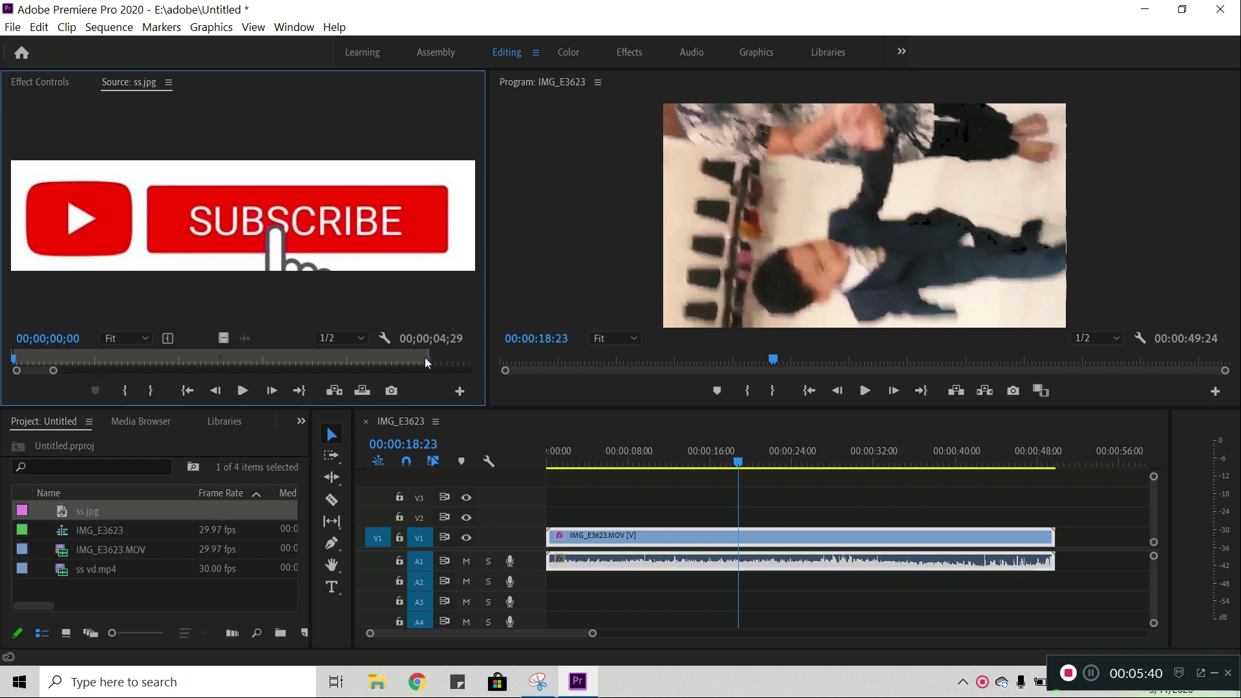
mouse_move(268, 239)
left_mouse_down()
mouse_move(672, 507)
mouse_move(724, 520)
left_mouse_up()
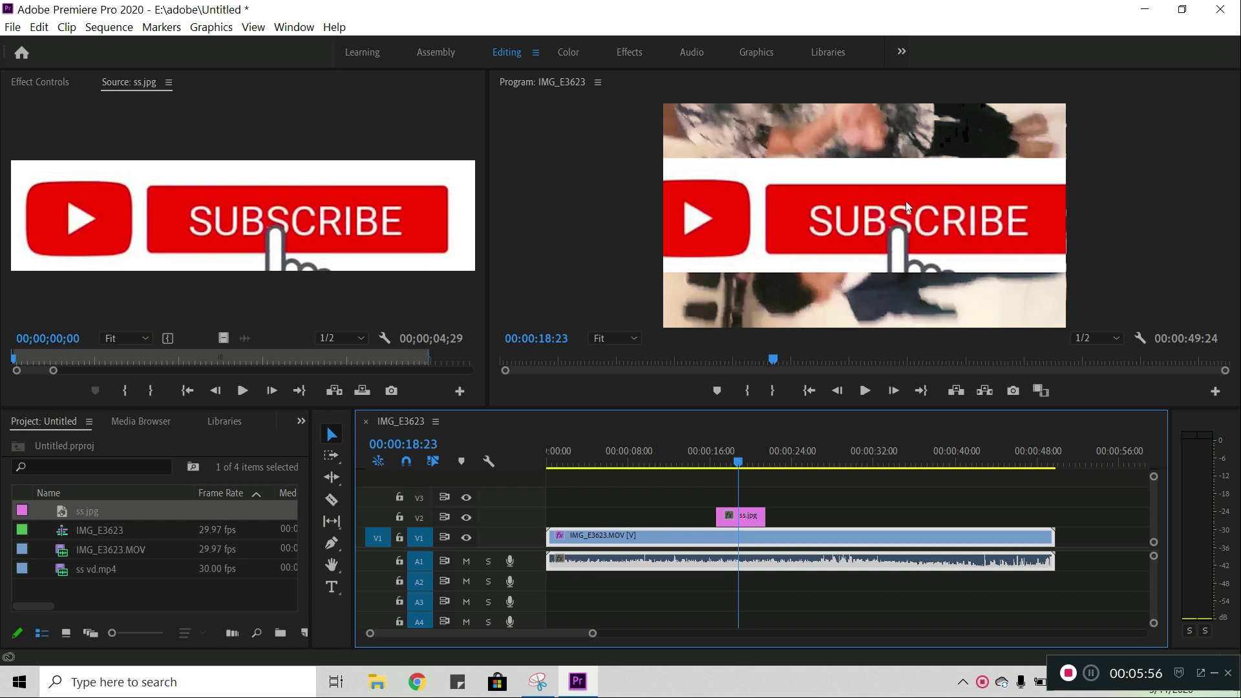
- Show the Effects panel and expand the Video Effects > Generate folder
left_click(301, 422)
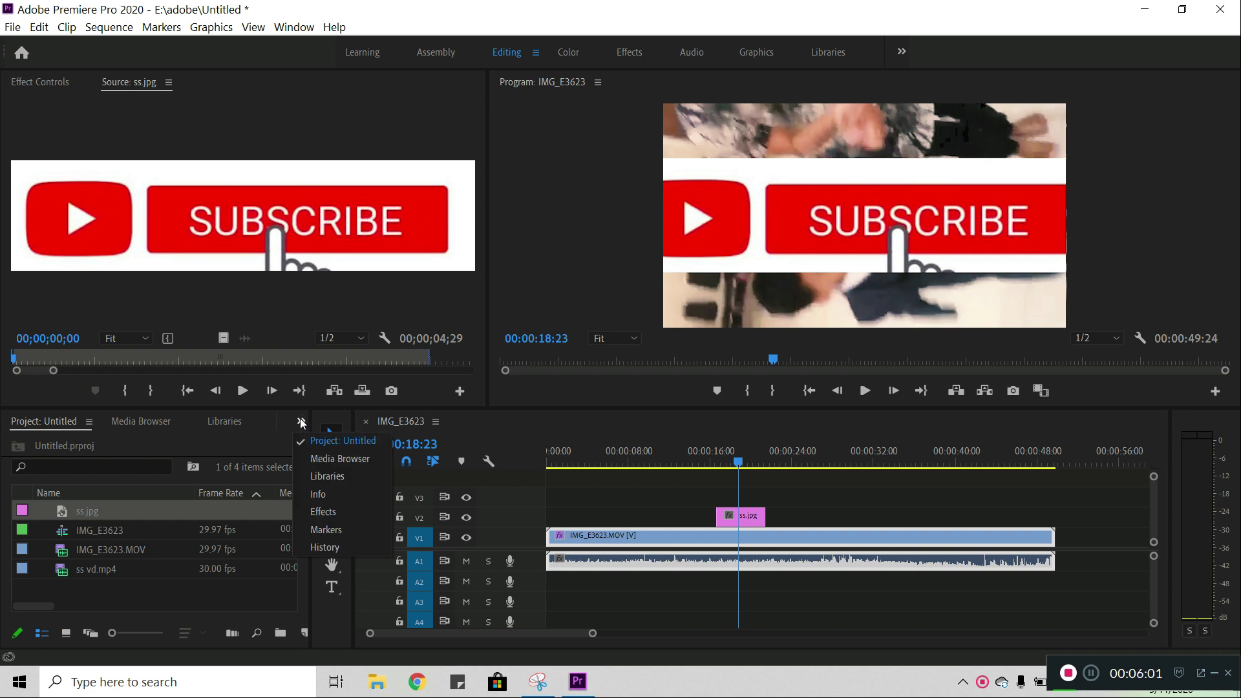
left_click(320, 514)
scroll(116, 507, "up", 2)
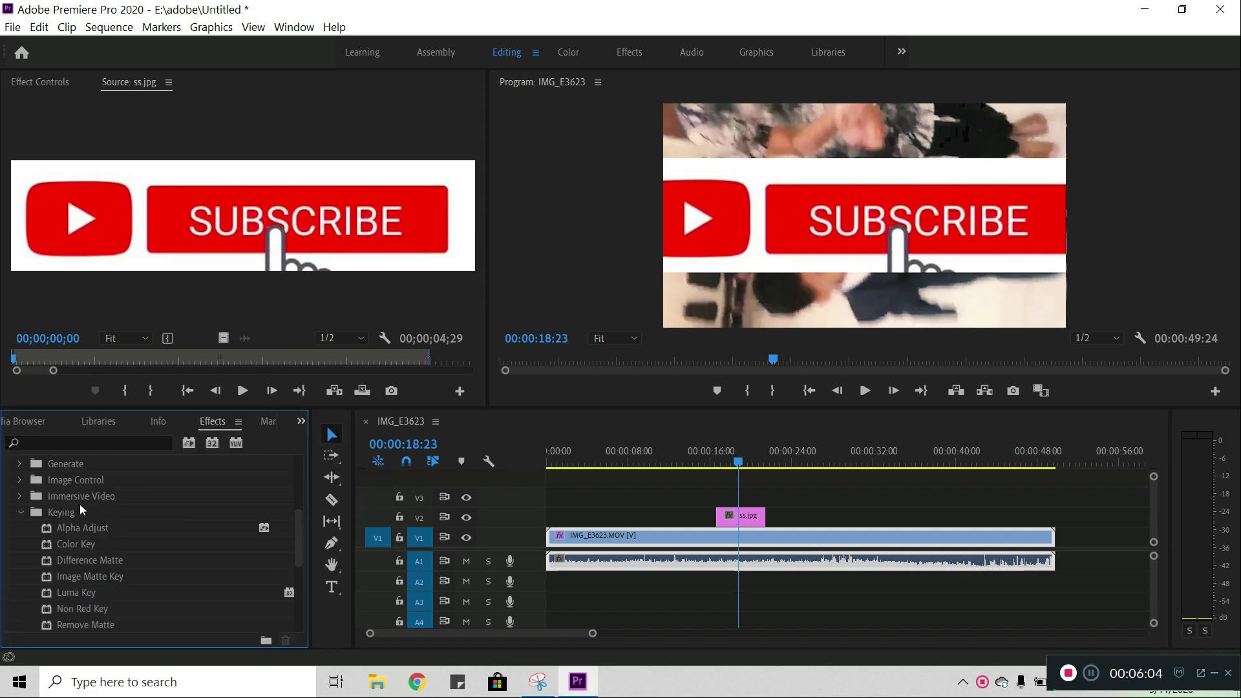
left_click(19, 512)
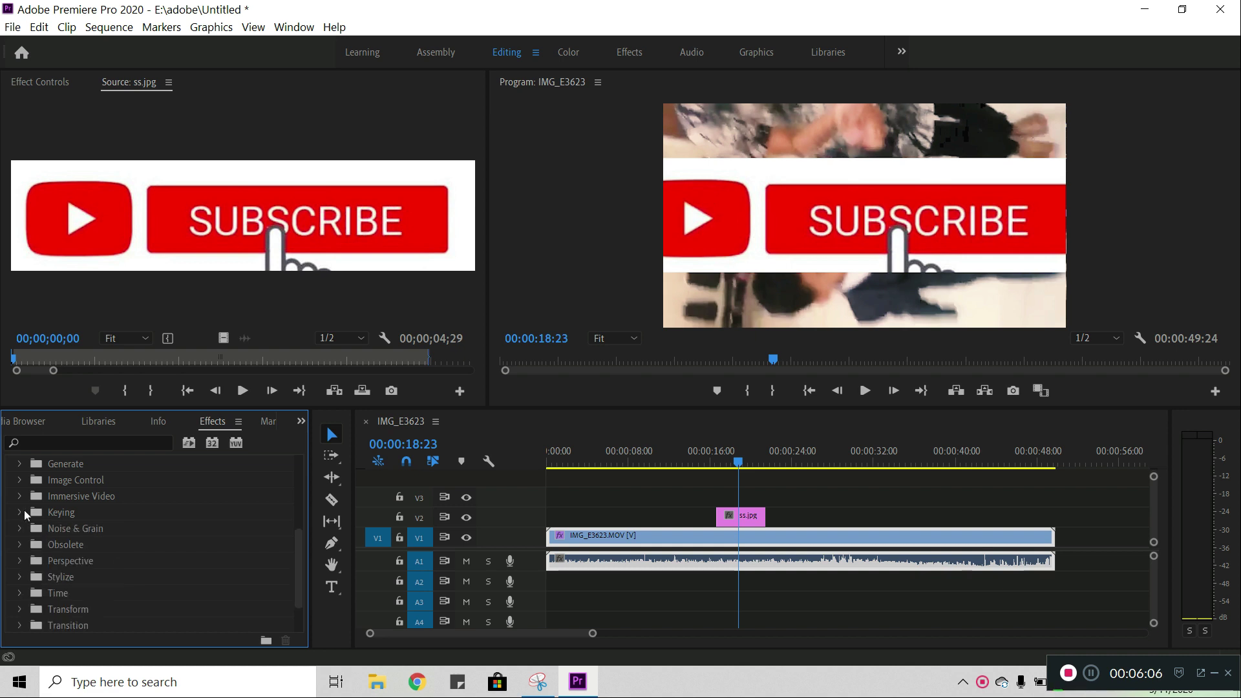
scroll(26, 508, "up", 2)
scroll(26, 508, "up", 3)
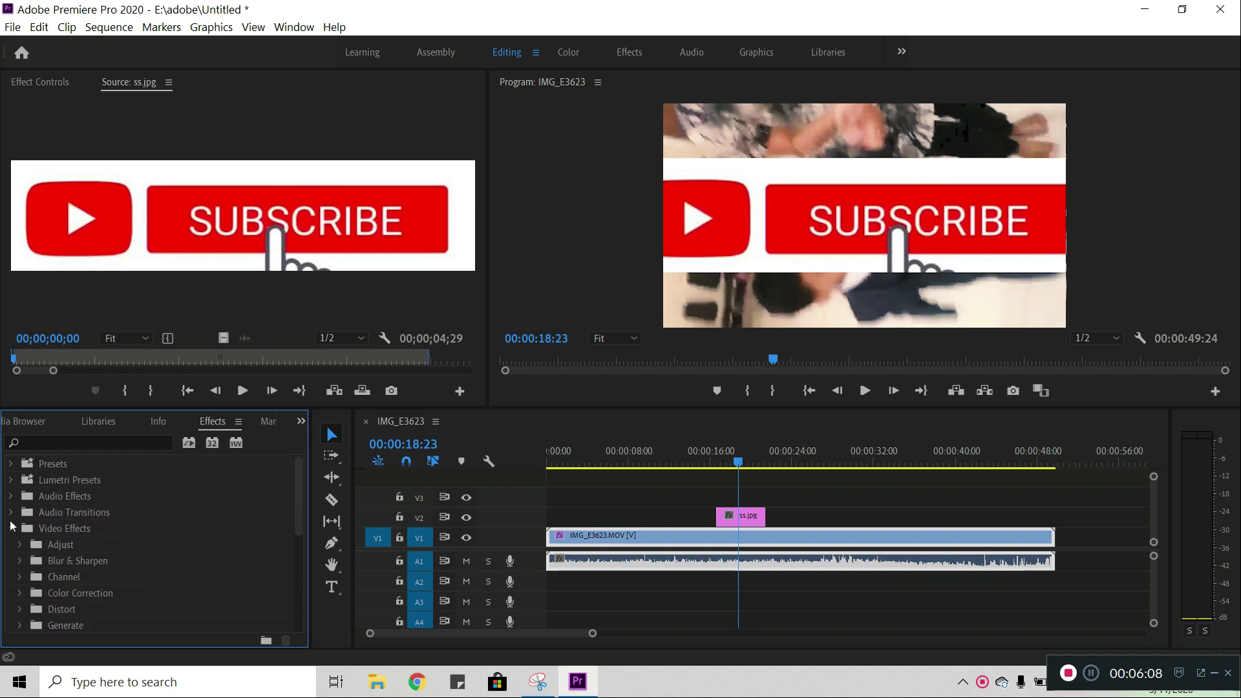
left_click(10, 529)
left_click(10, 529)
scroll(56, 541, "down", 1)
scroll(64, 540, "down", 1)
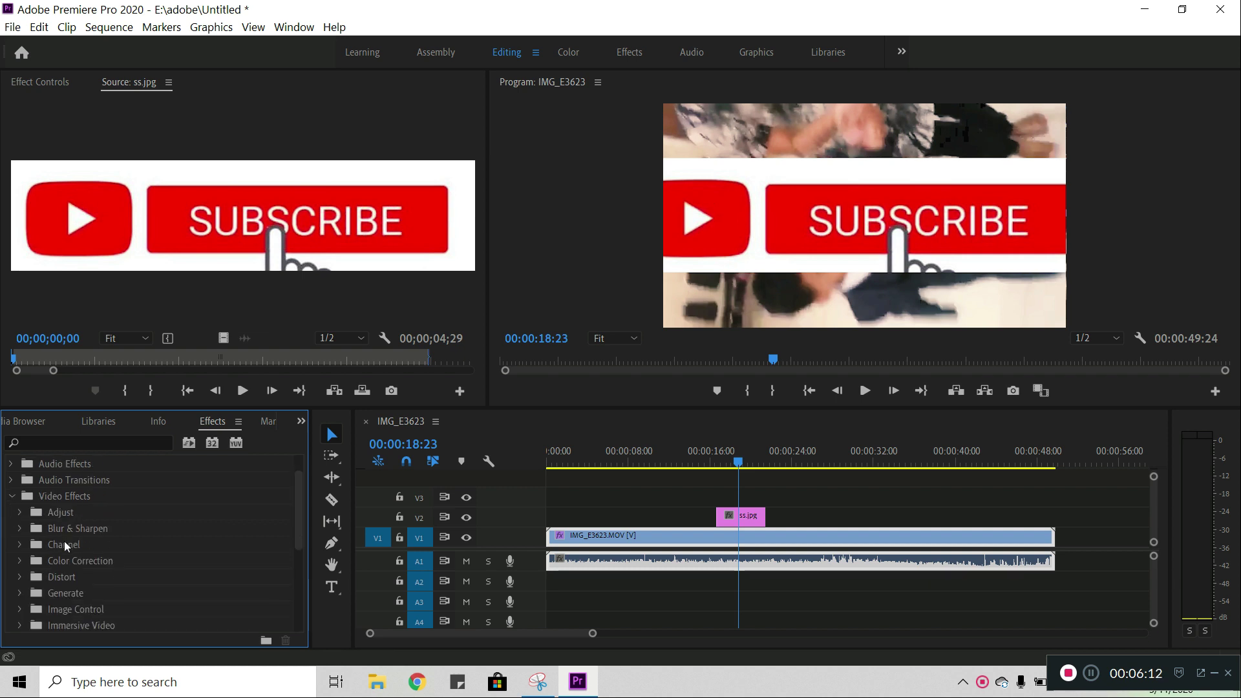
scroll(61, 587, "down", 1)
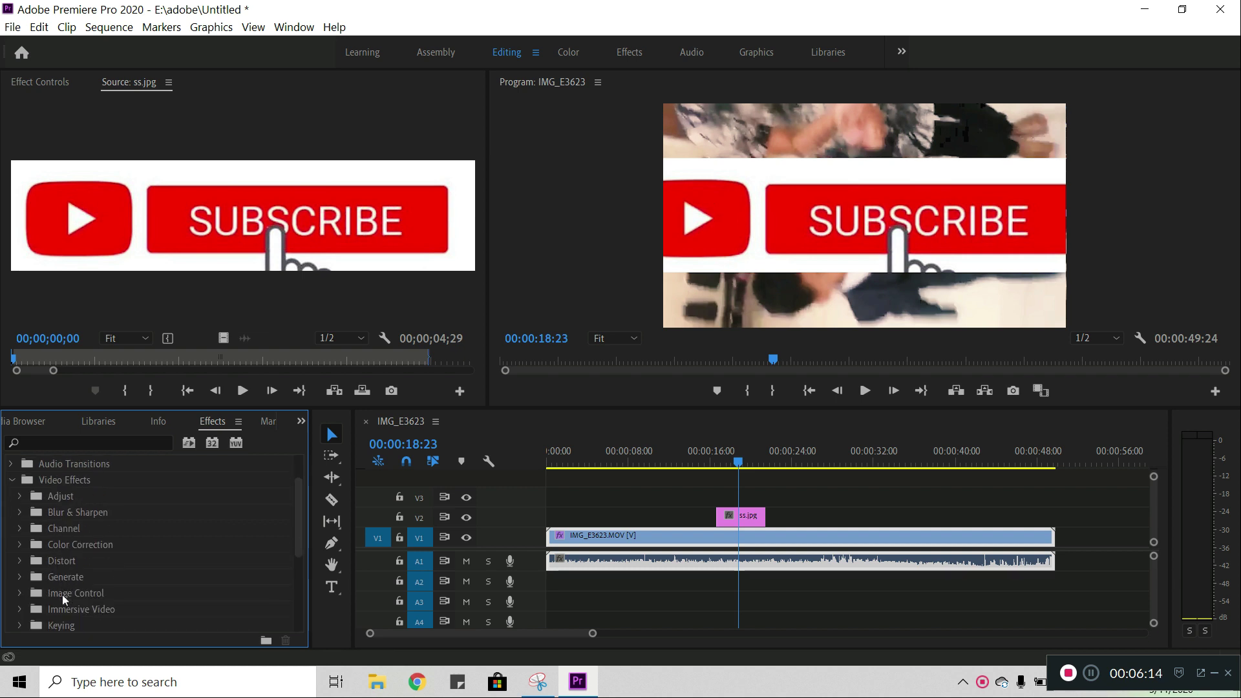
left_click(21, 575)
- Drag the Write-on effect onto the ss.jpg clip on V2
scroll(122, 579, "down", 1)
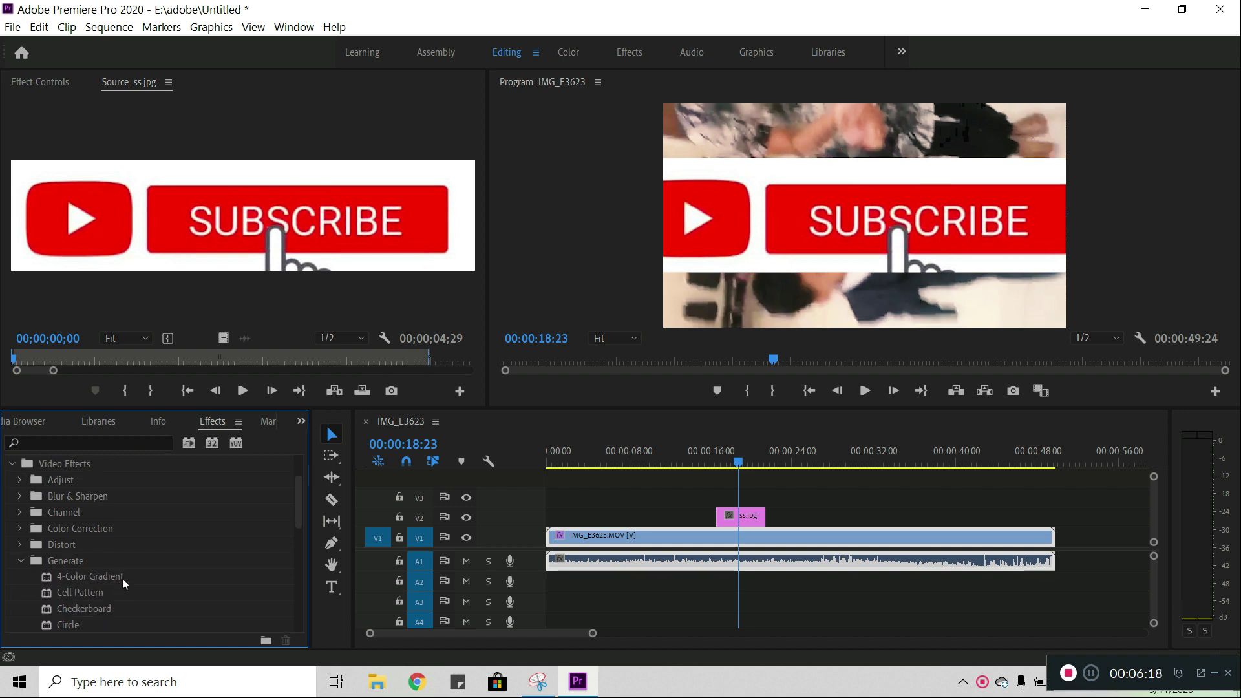
scroll(122, 579, "down", 1)
scroll(122, 579, "down", 1)
scroll(122, 579, "down", 2)
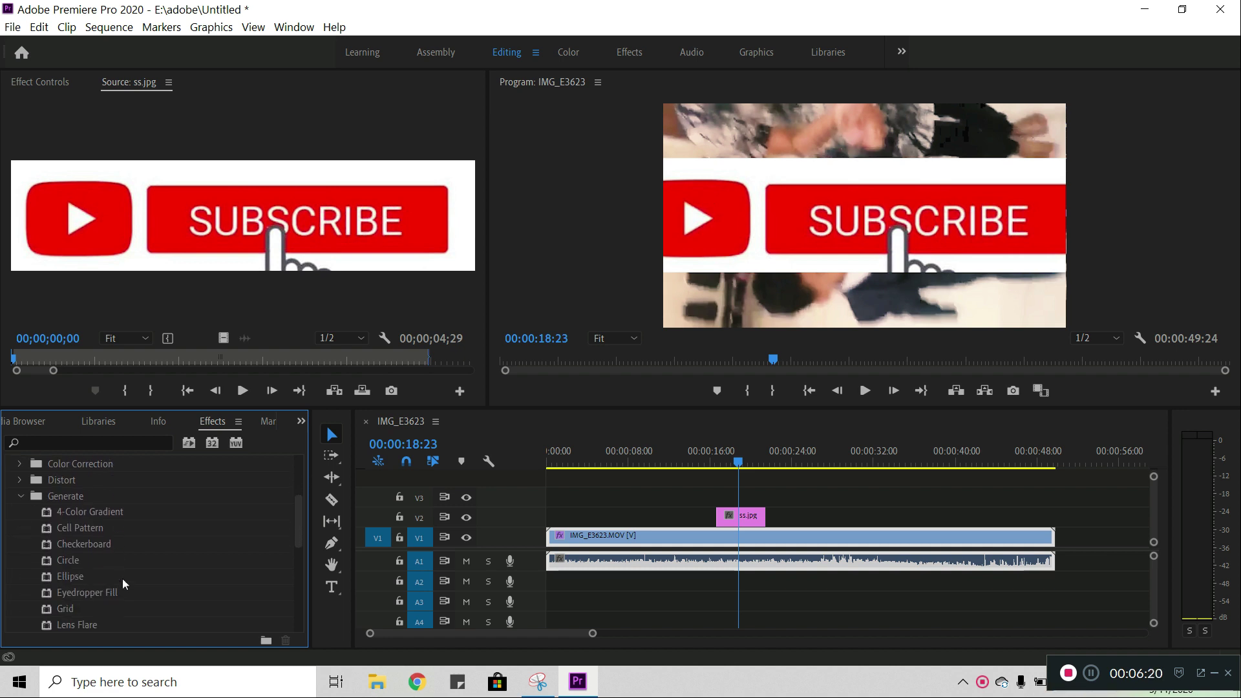
scroll(97, 592, "up", 1)
scroll(97, 592, "up", 1)
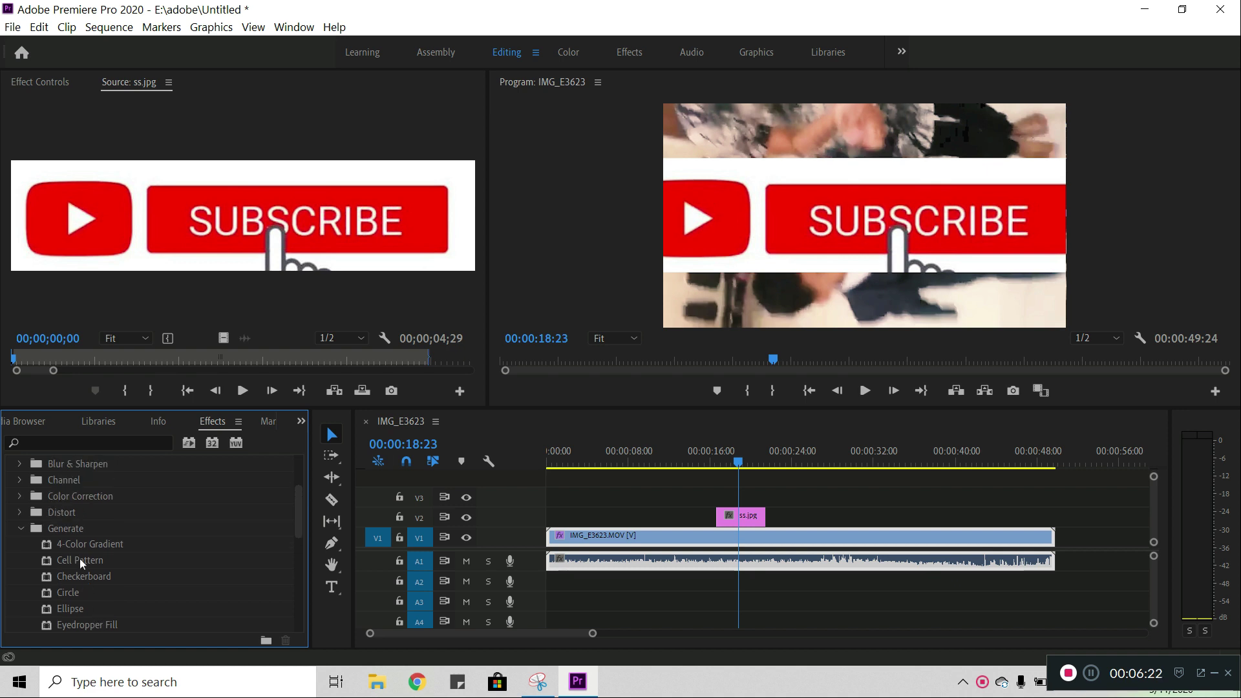
scroll(77, 559, "down", 2)
scroll(76, 563, "down", 2)
scroll(76, 566, "down", 1)
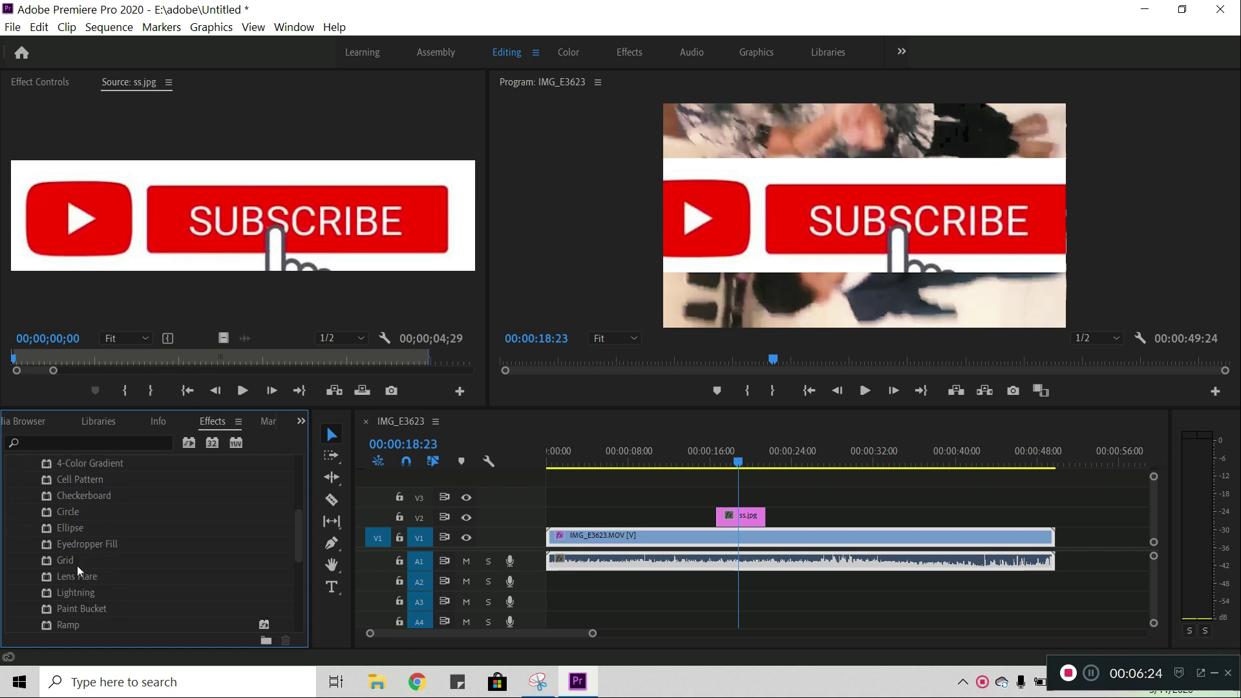
scroll(76, 566, "down", 2)
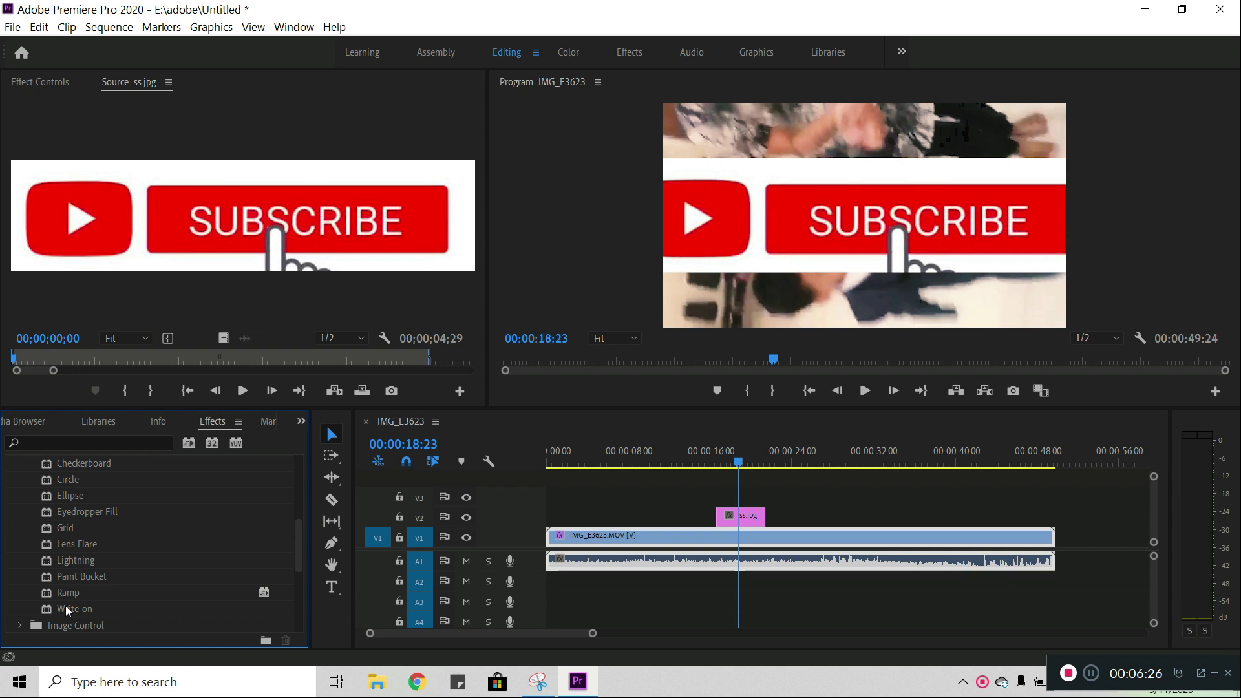
left_click(64, 606)
left_click_drag(65, 606, 743, 515)
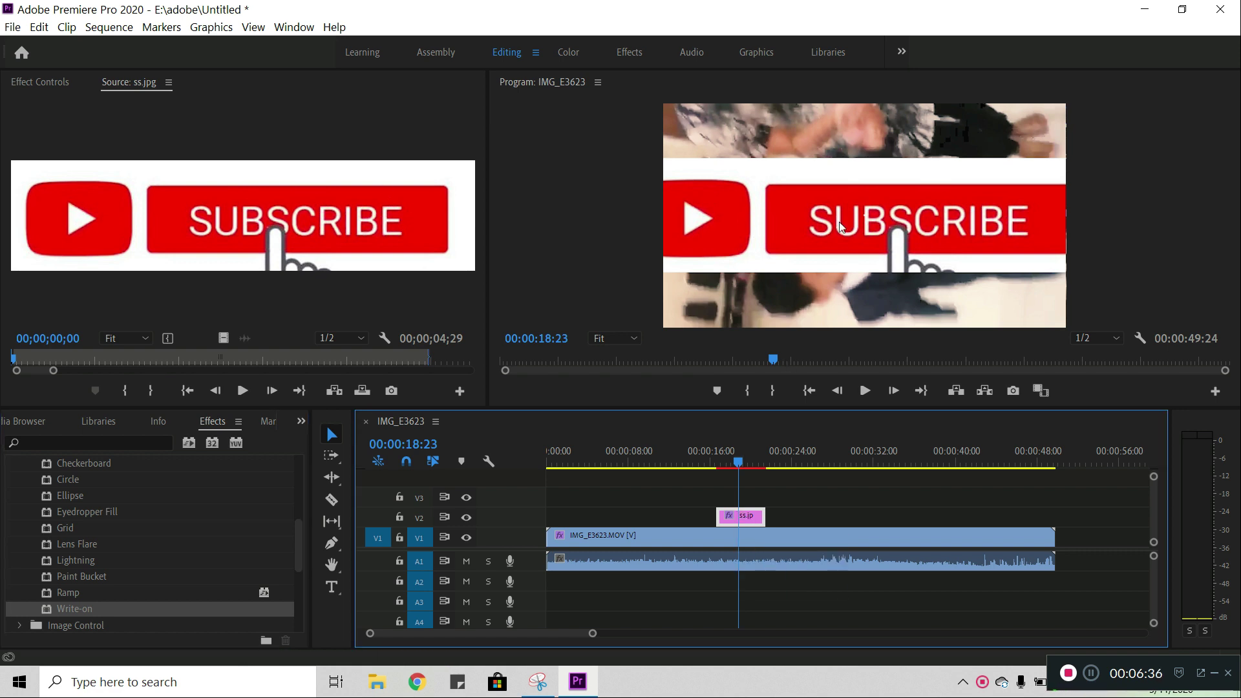
left_click(298, 424)
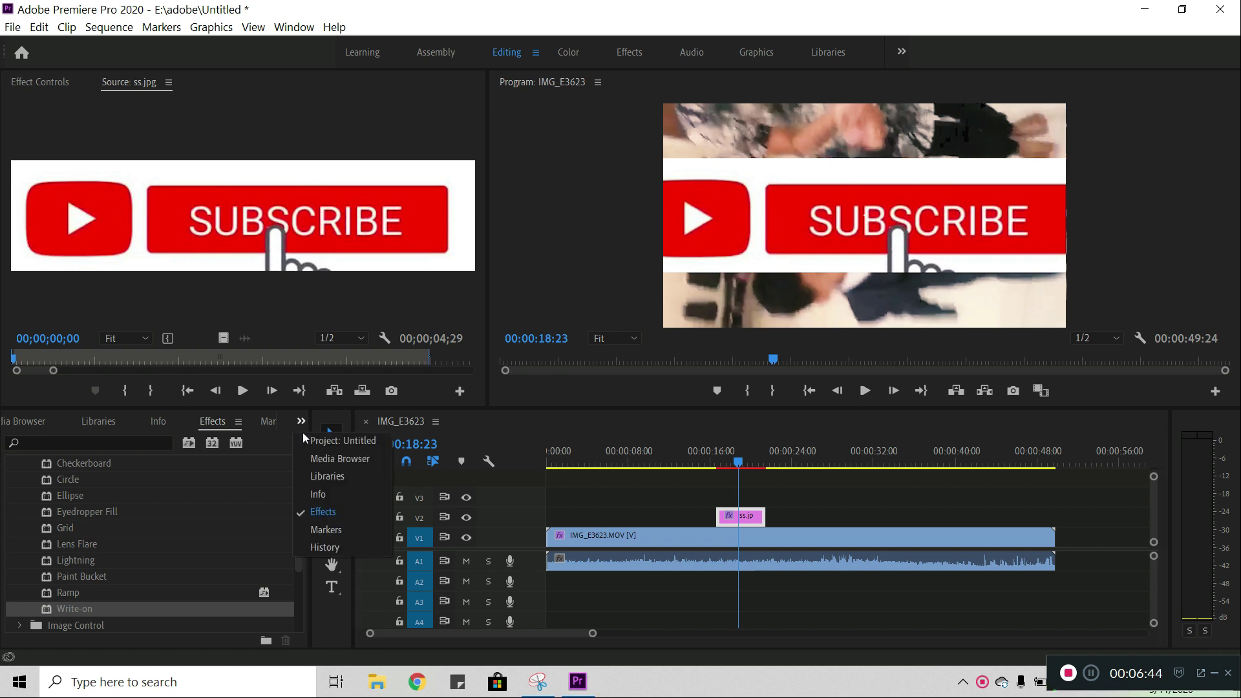
- Select the SUBSCRIBE image in the Program monitor and scale it down by its corner handles
left_click(305, 440)
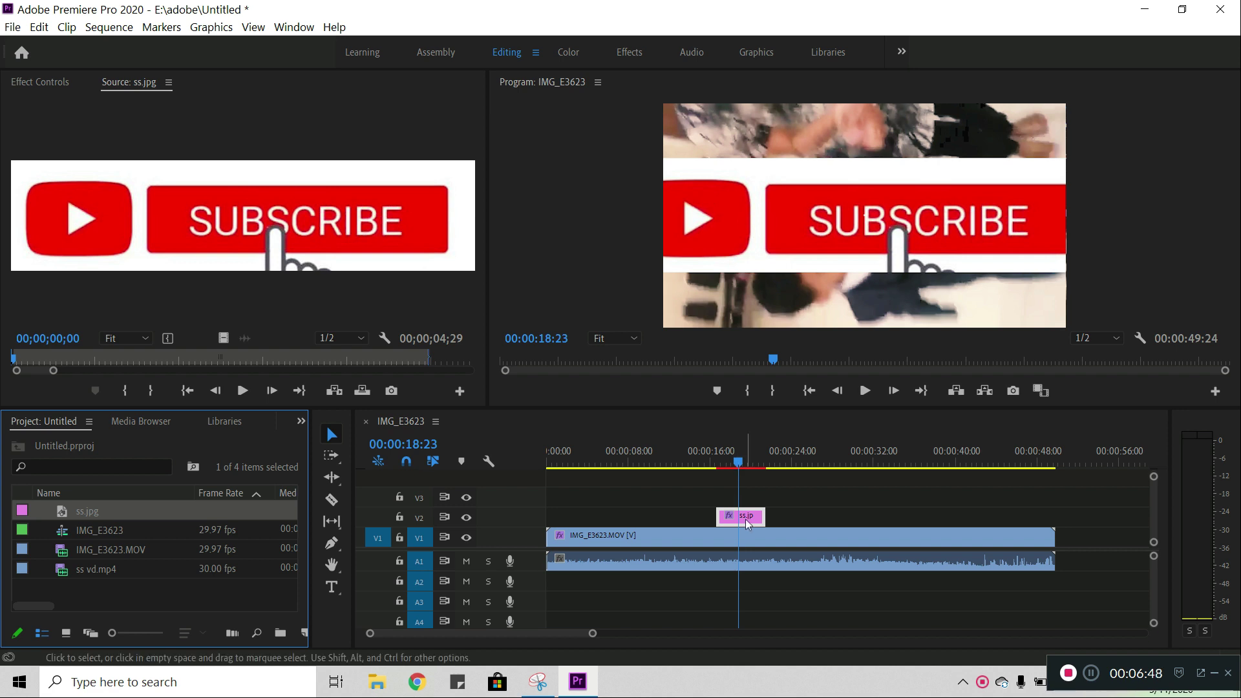
left_click(855, 227)
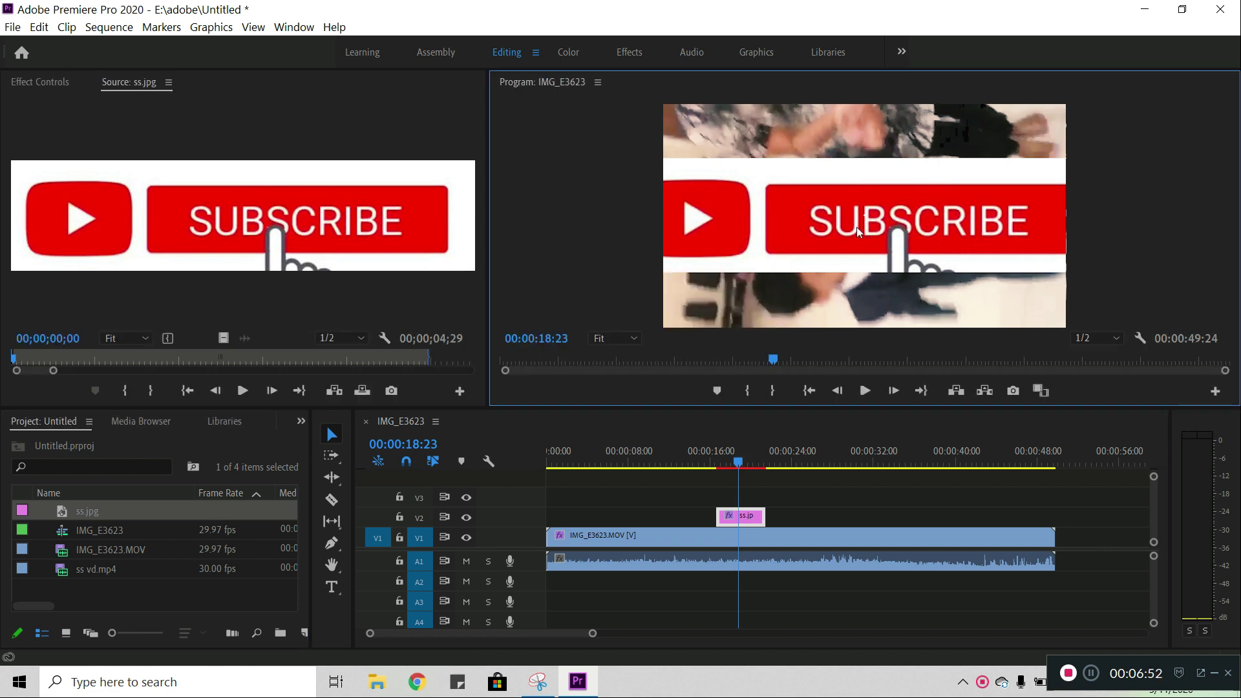
left_click(823, 250)
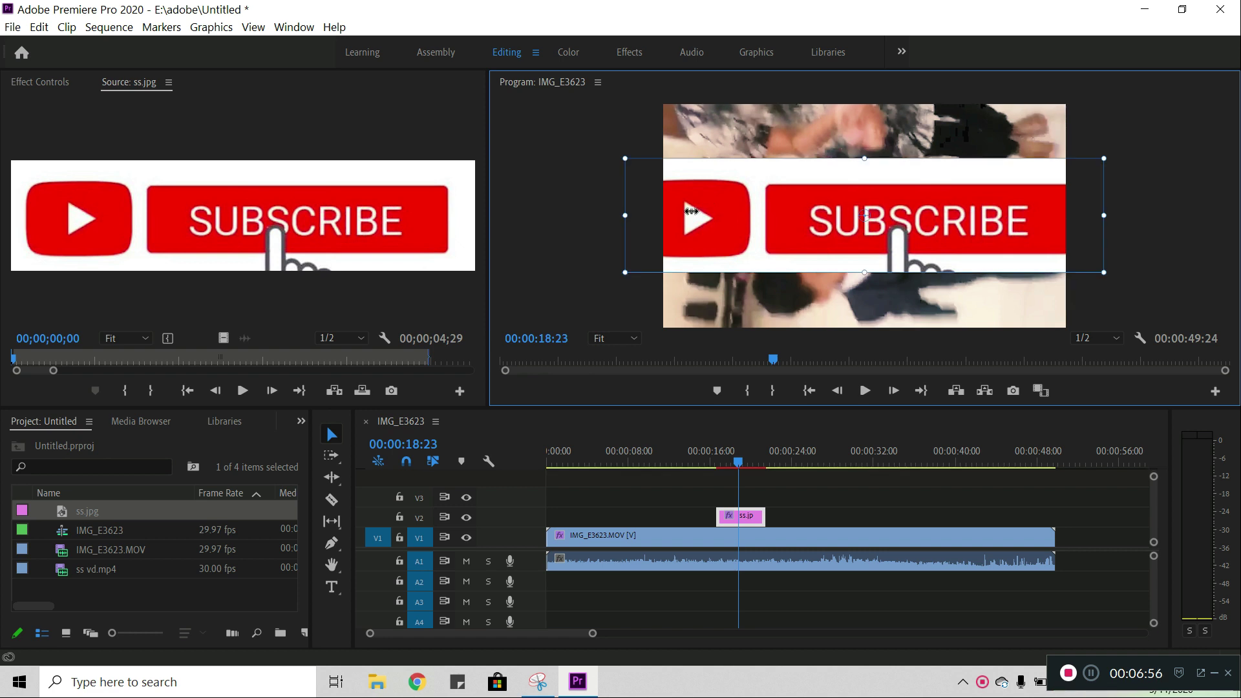
left_click_drag(687, 211, 691, 212)
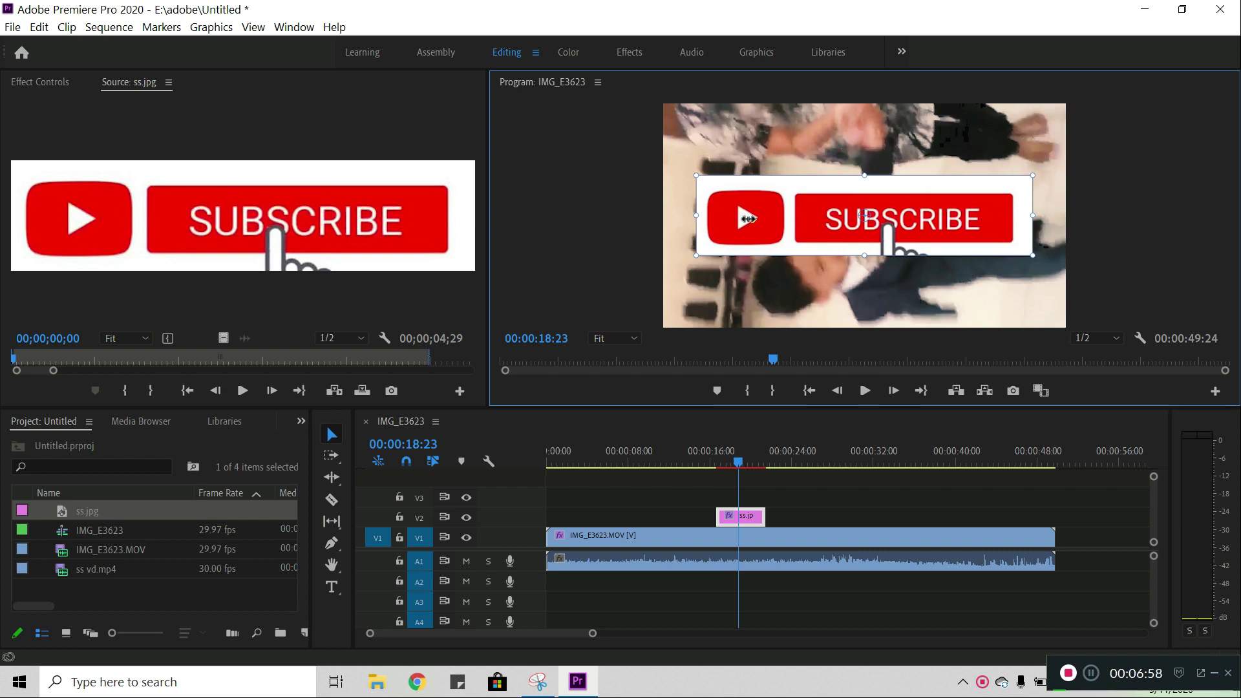
left_click_drag(730, 215, 774, 215)
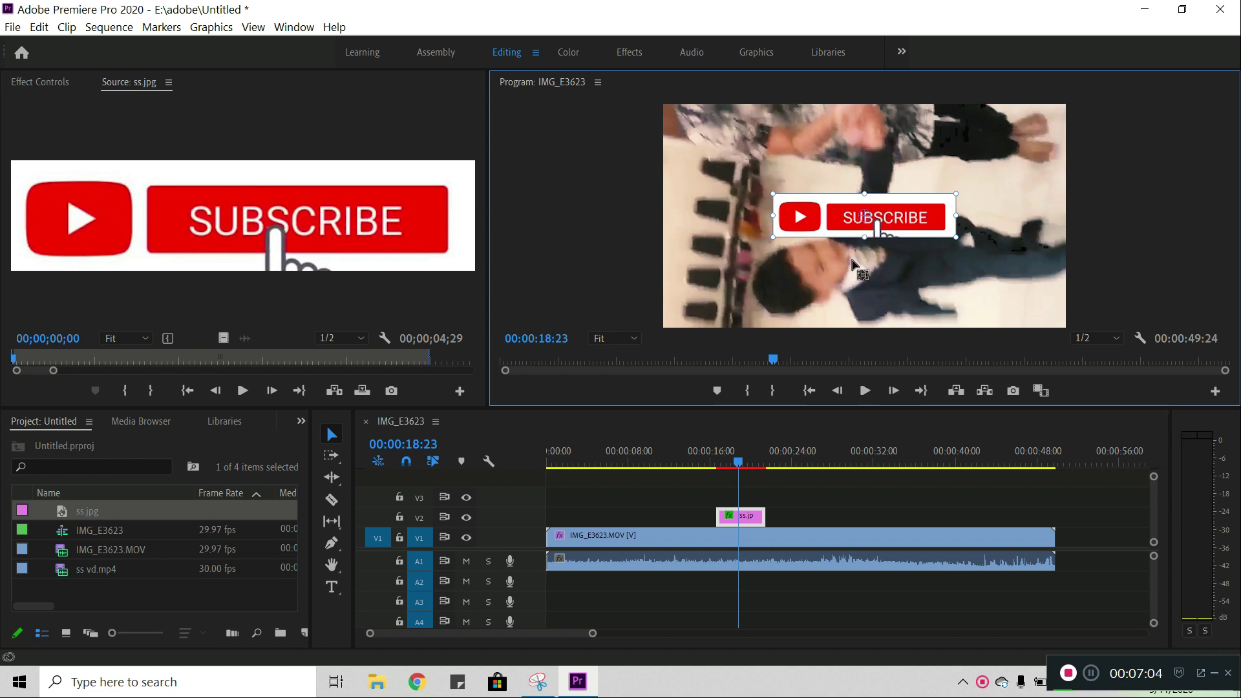
- Lower the image's anchor point and move the banner to the bottom centre of the frame
left_click_drag(852, 263, 849, 266)
left_click_drag(833, 309, 834, 310)
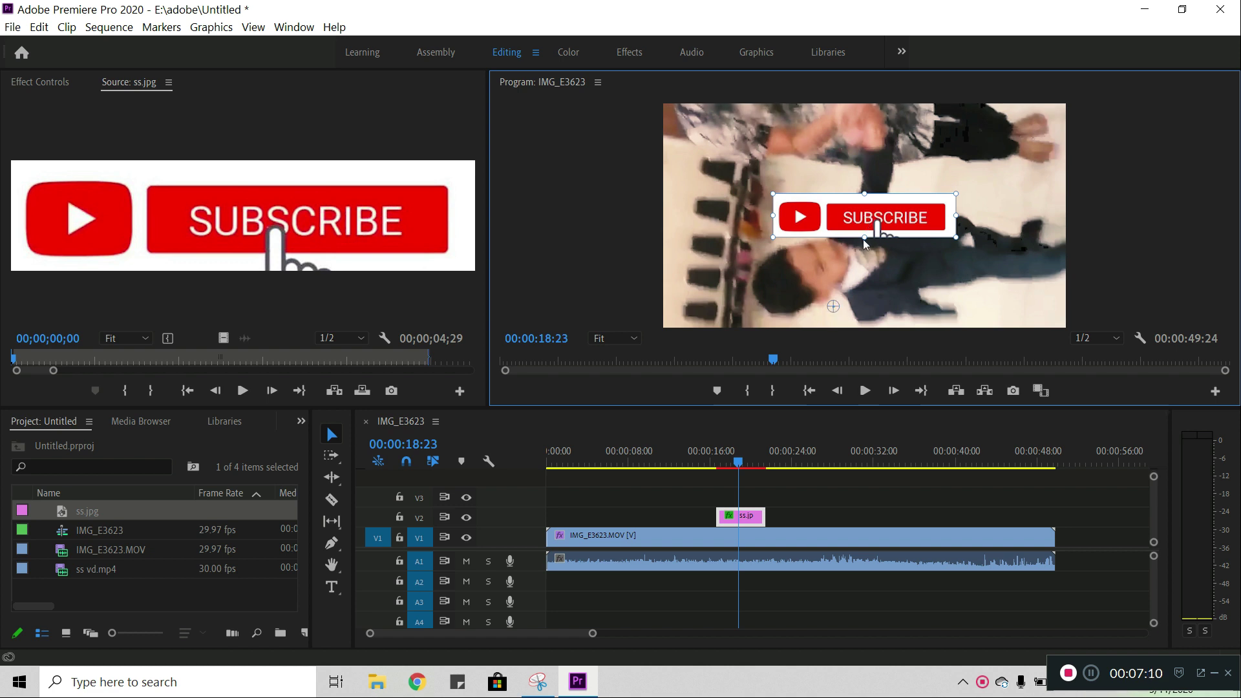
left_click_drag(865, 217, 847, 294)
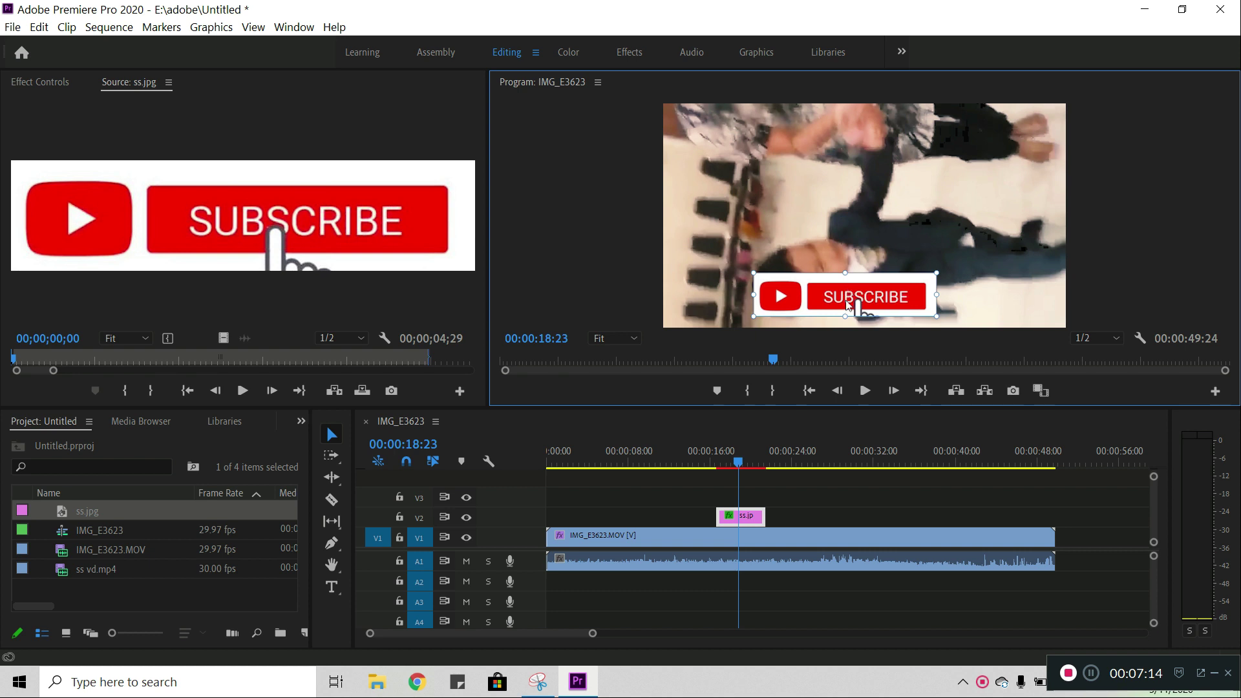
left_click_drag(846, 309, 845, 327)
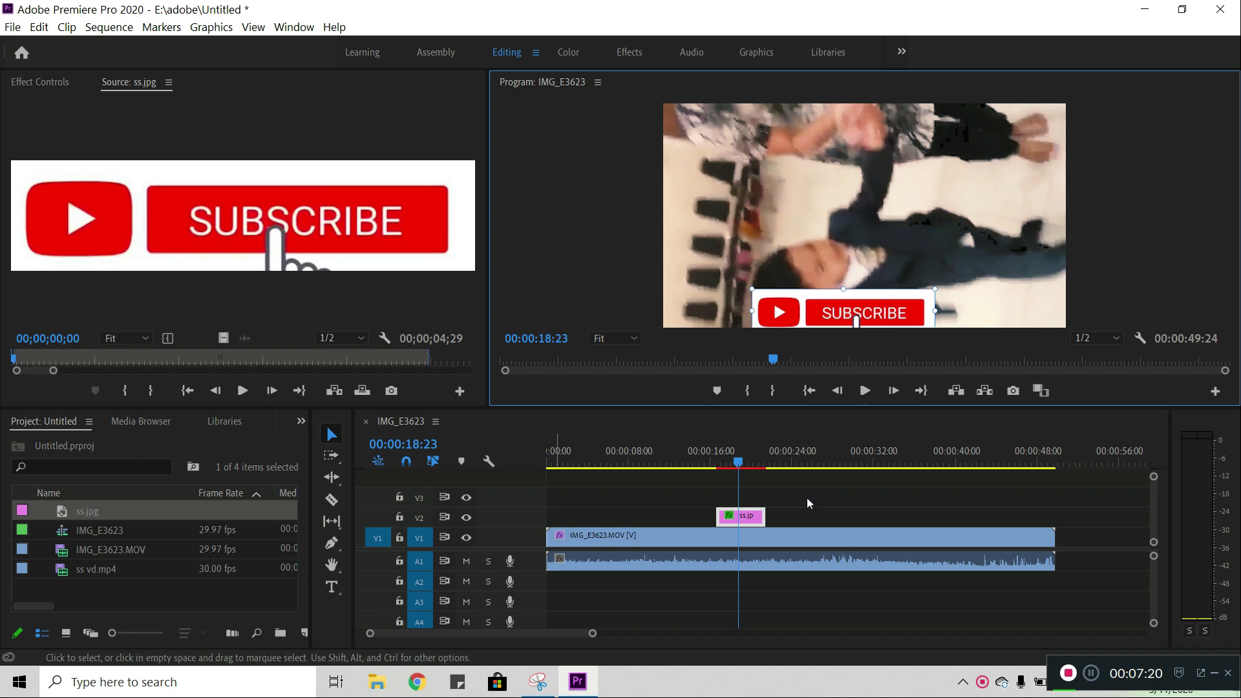
left_click(765, 517)
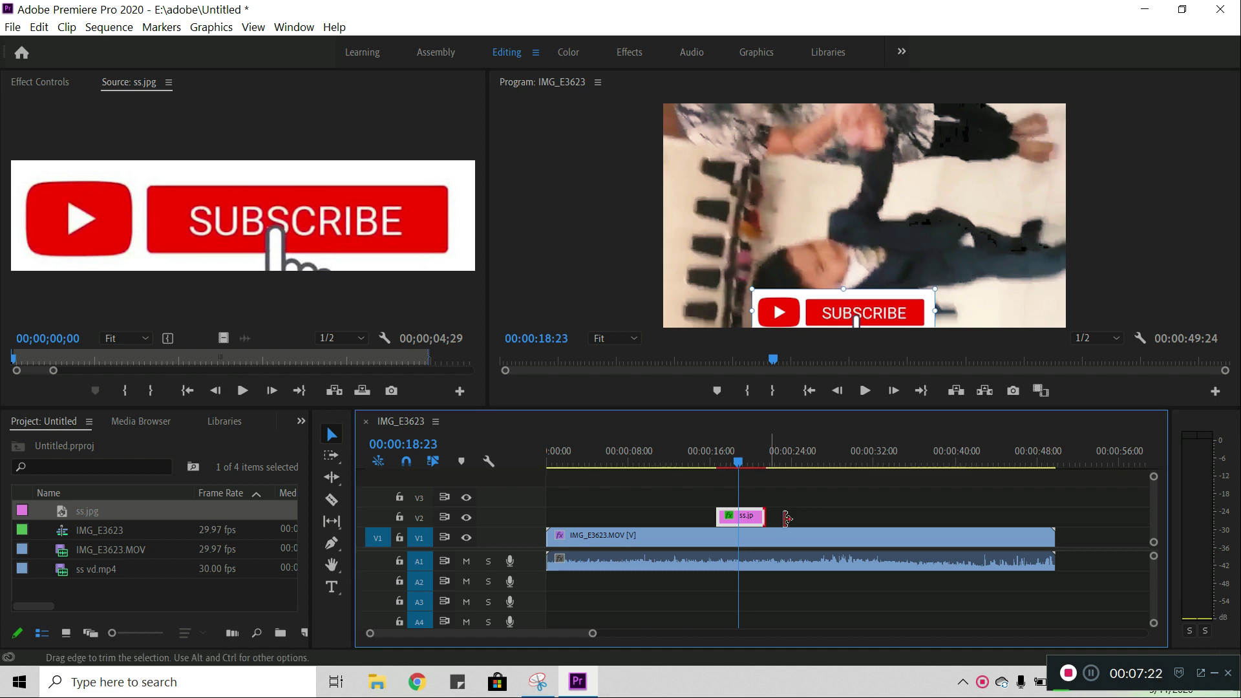
left_click_drag(1060, 529, 1055, 528)
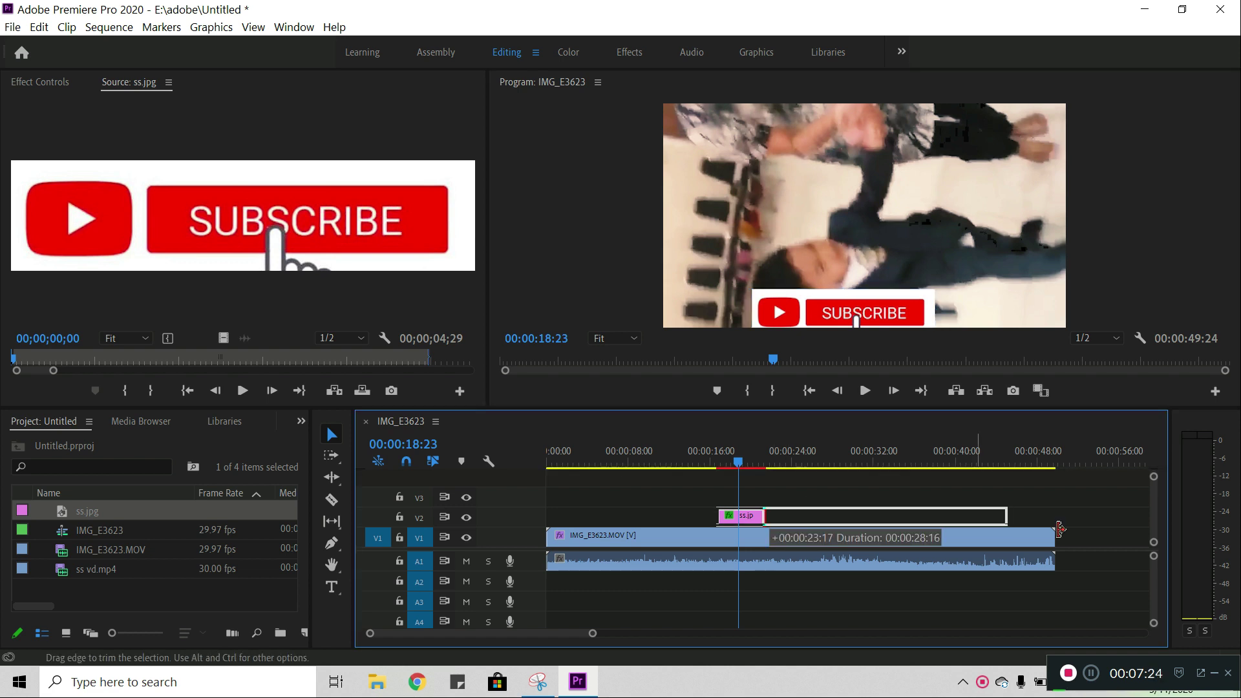
left_click_drag(834, 480, 834, 482)
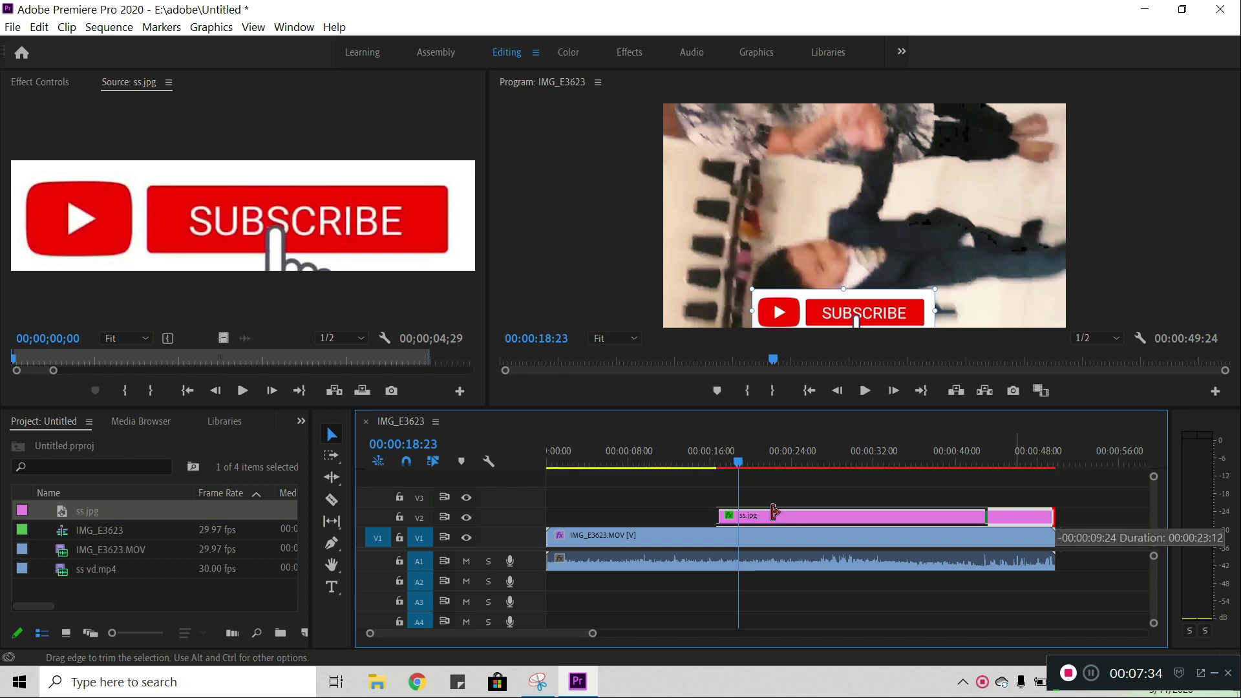
left_click_drag(912, 517, 775, 512)
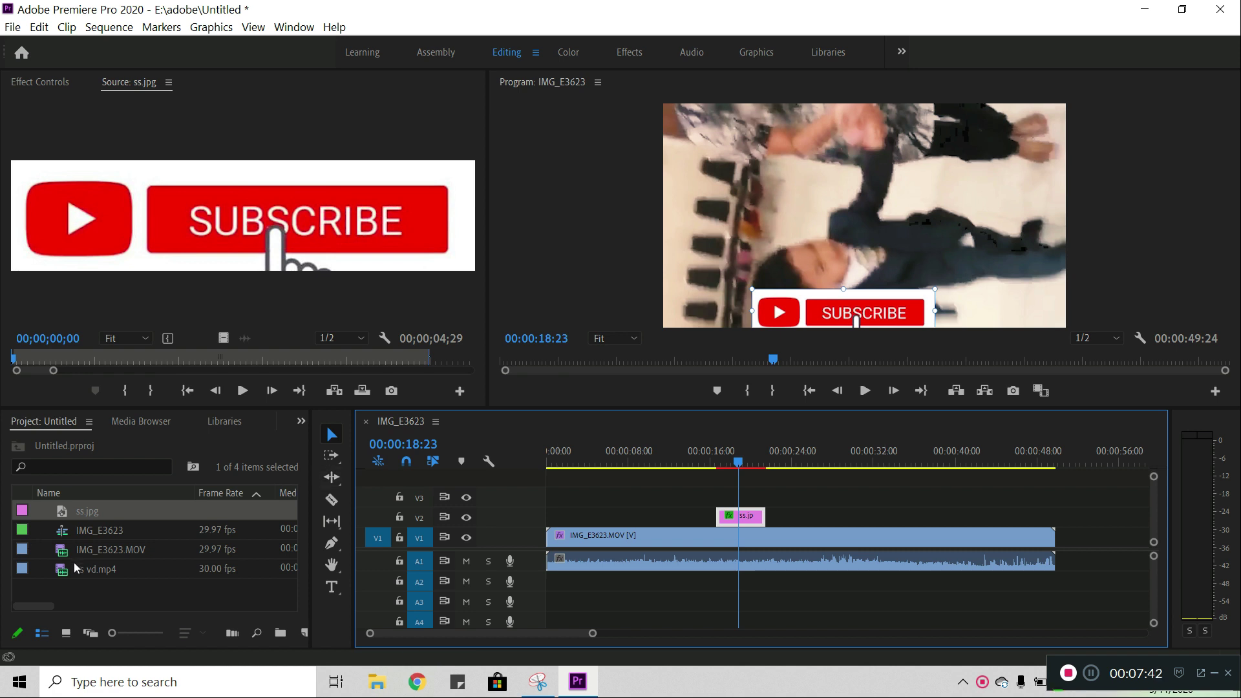
- Load ss vd.mp4 in the Source monitor, place it on V2 after ss.jpg, and preview it
left_click(22, 531)
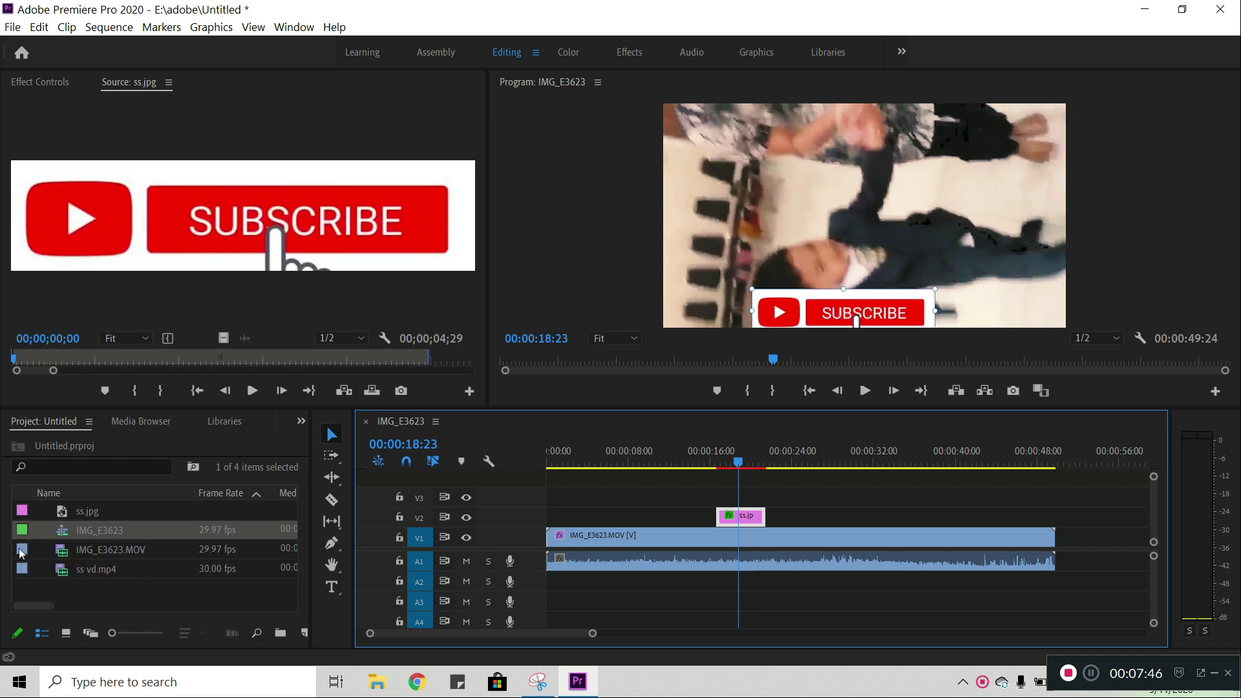
double_click(22, 550)
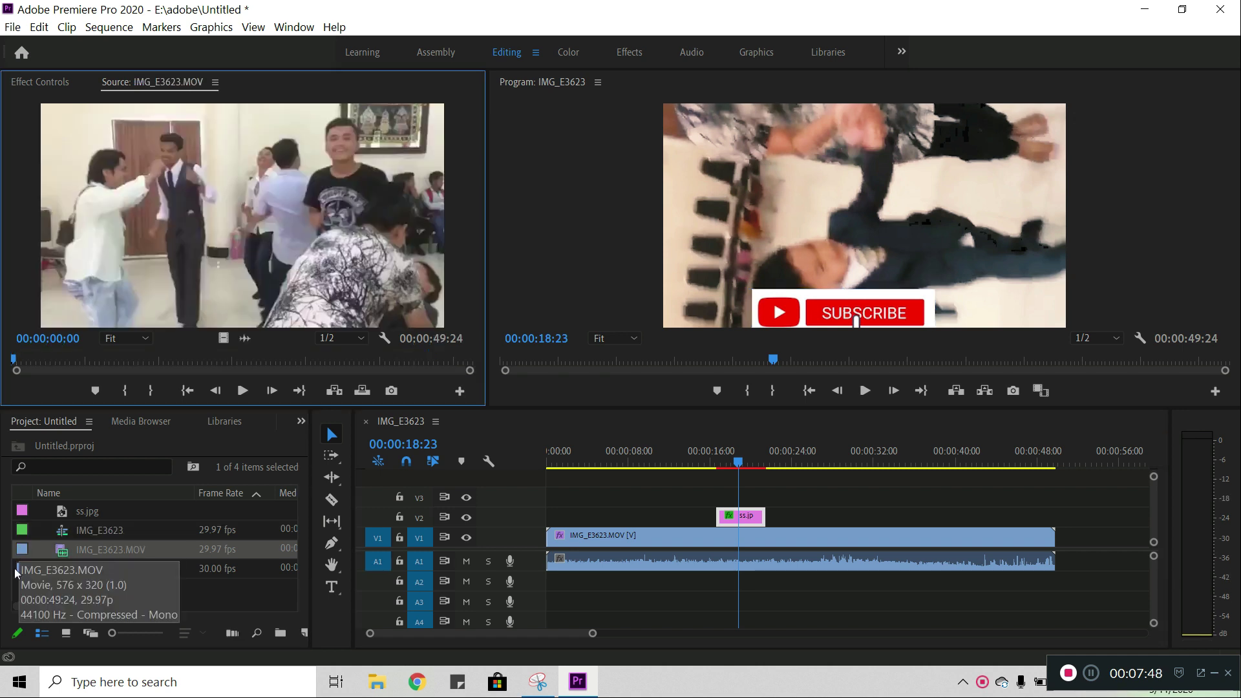
double_click(19, 570)
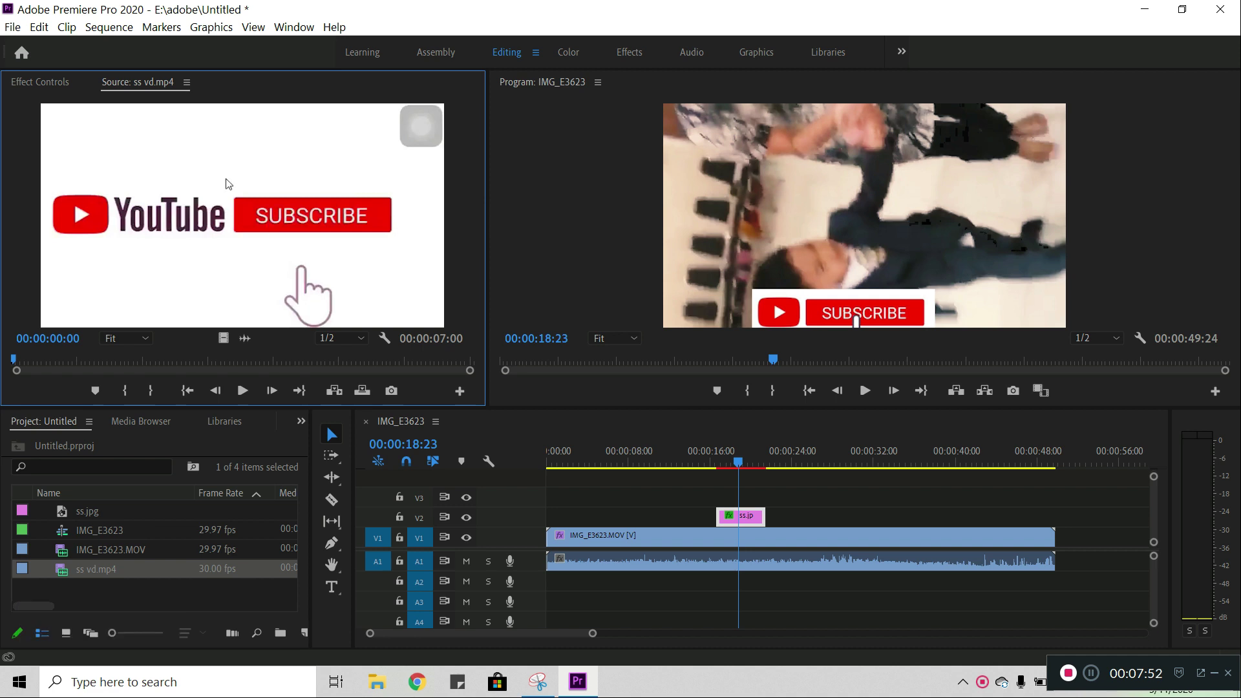
mouse_move(227, 181)
left_mouse_down()
mouse_move(803, 498)
mouse_move(740, 471)
left_mouse_up()
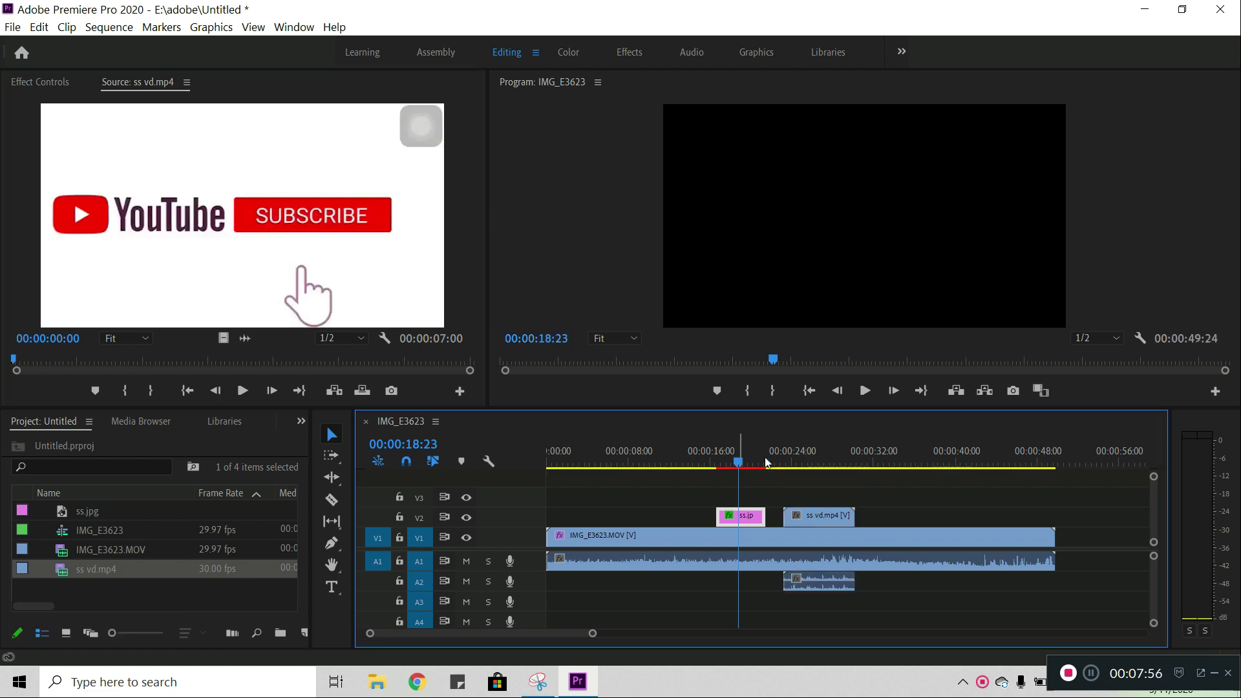
left_click(766, 464)
key("space")
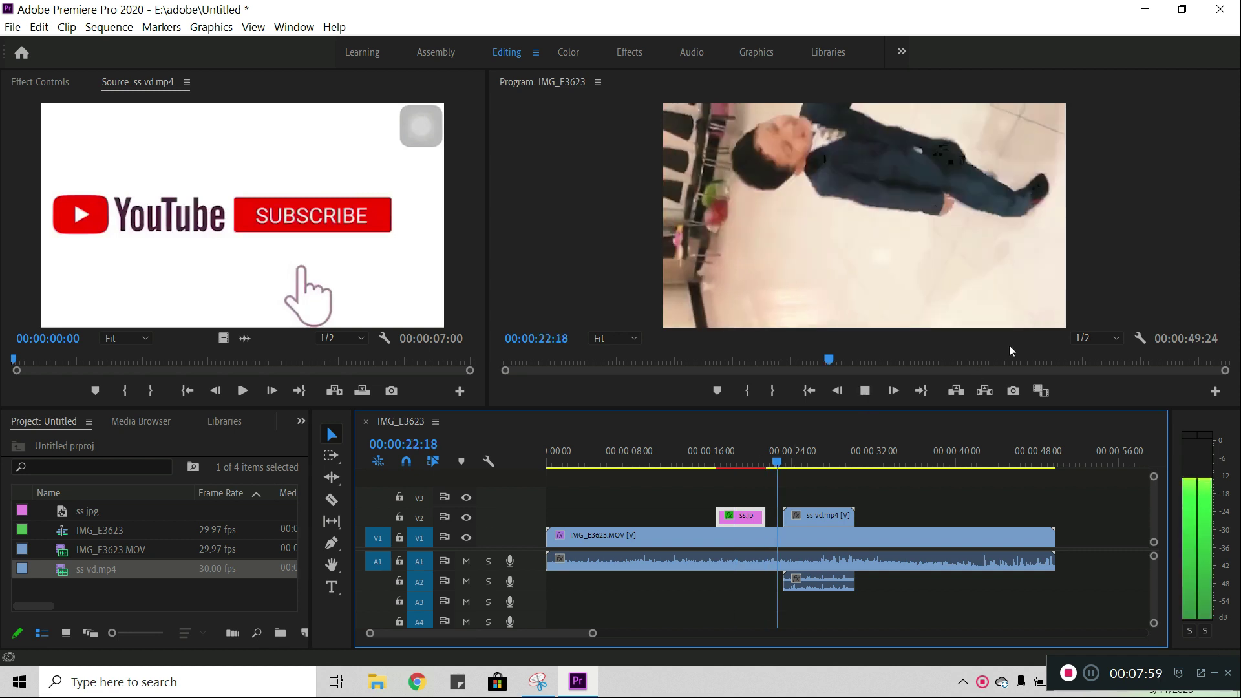
key("space")
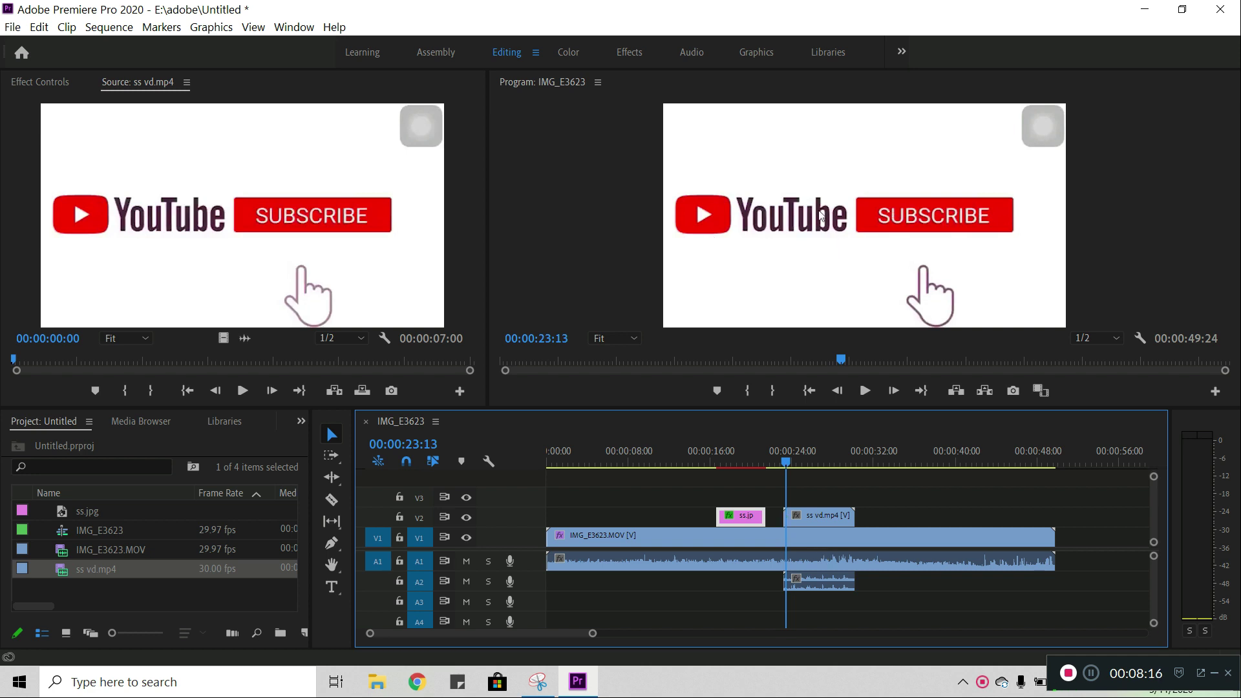
- Scale the ss vd.mp4 animation down and move it into the bottom-right corner of the frame
left_click(812, 514)
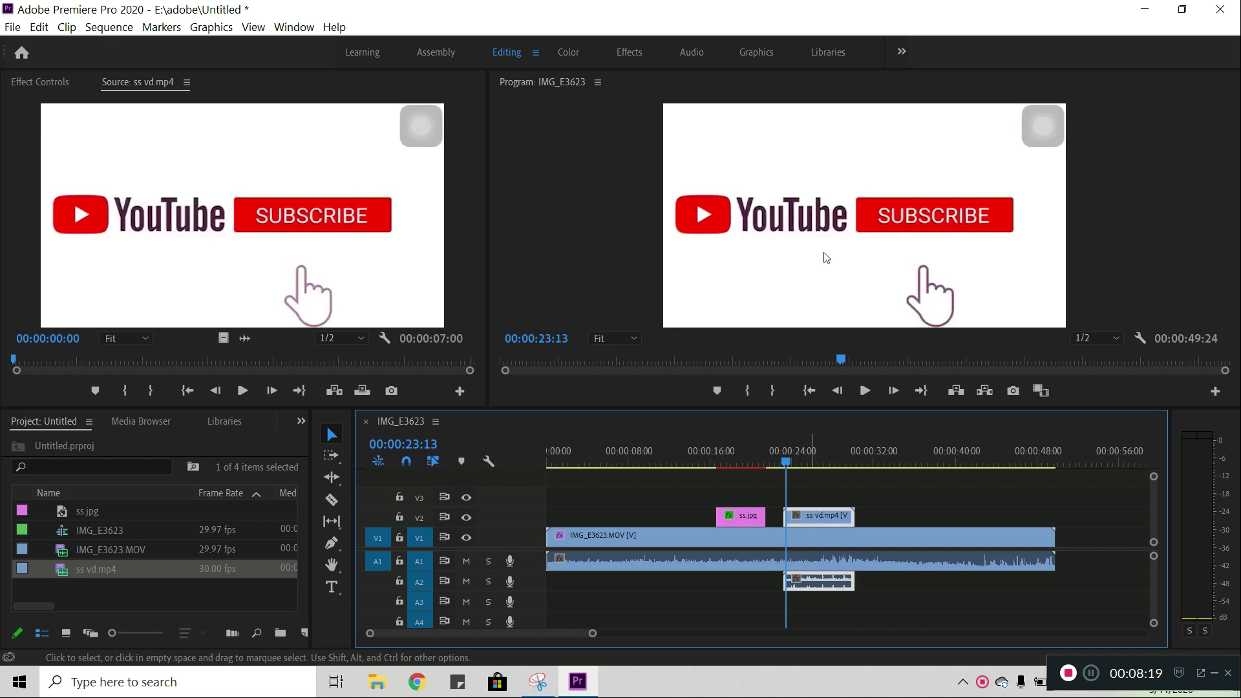
left_click(823, 215)
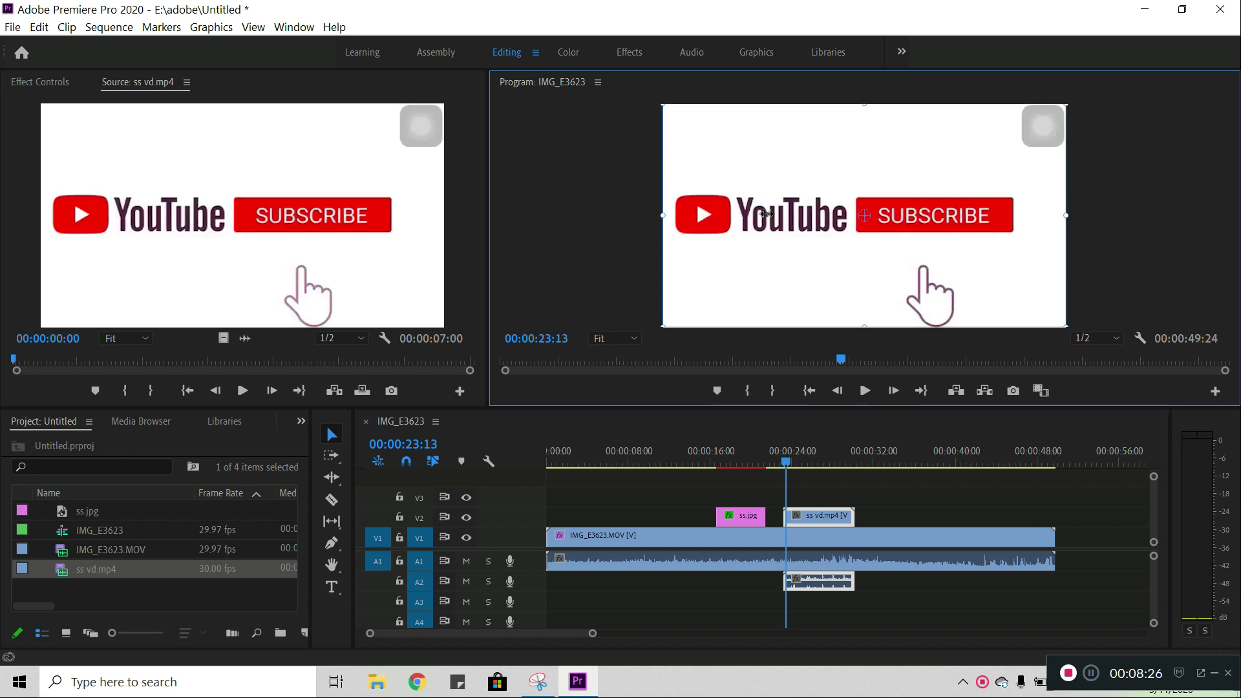
mouse_move(737, 217)
left_mouse_down()
mouse_move(846, 219)
mouse_move(816, 222)
left_mouse_up()
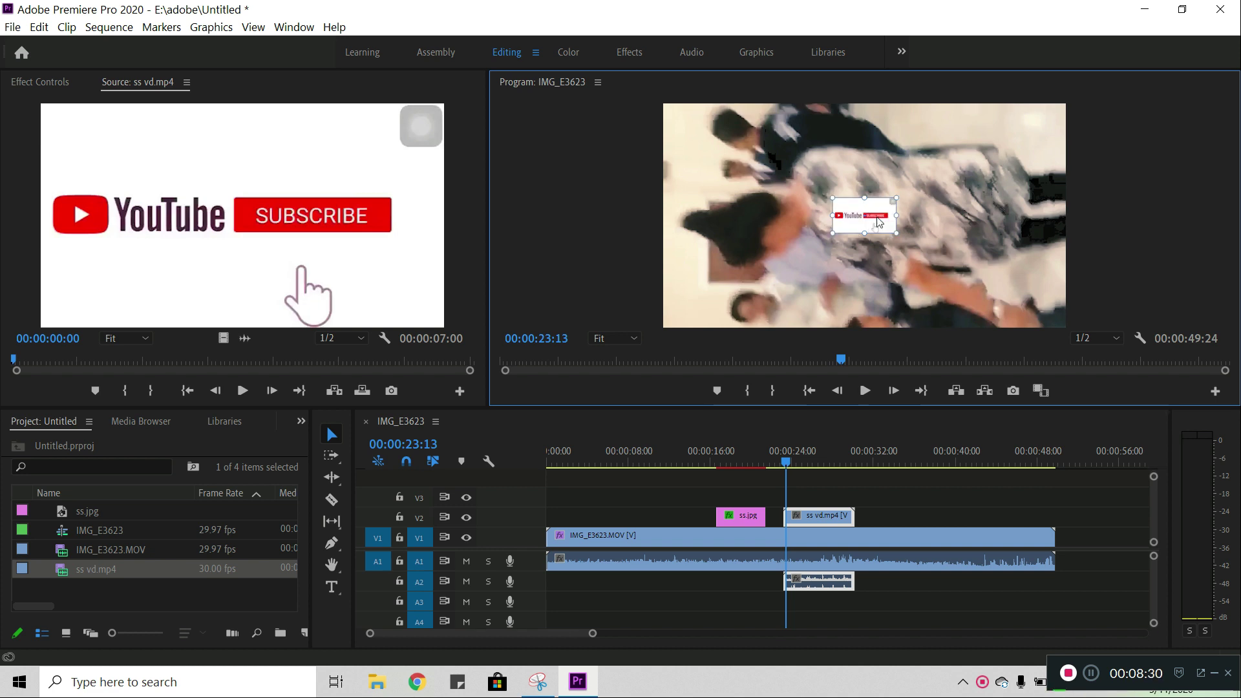
mouse_move(940, 269)
left_mouse_down()
mouse_move(1037, 312)
mouse_move(1016, 319)
left_mouse_up()
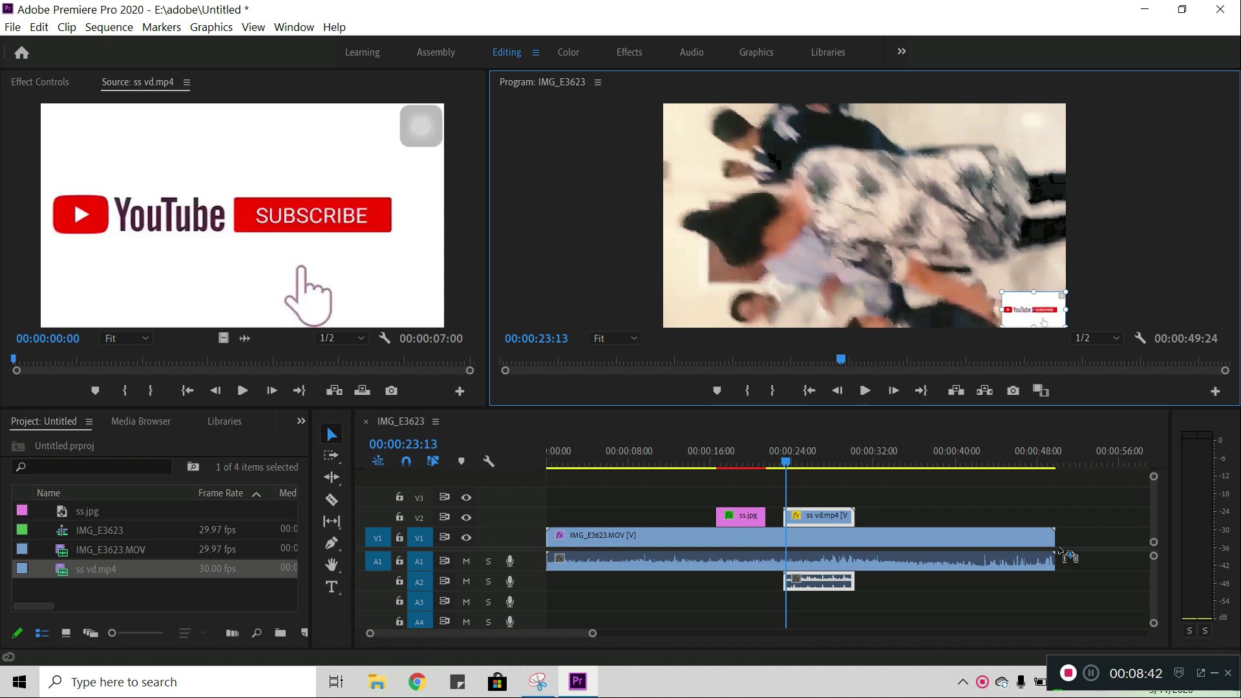
left_click_drag(1061, 550, 1057, 549)
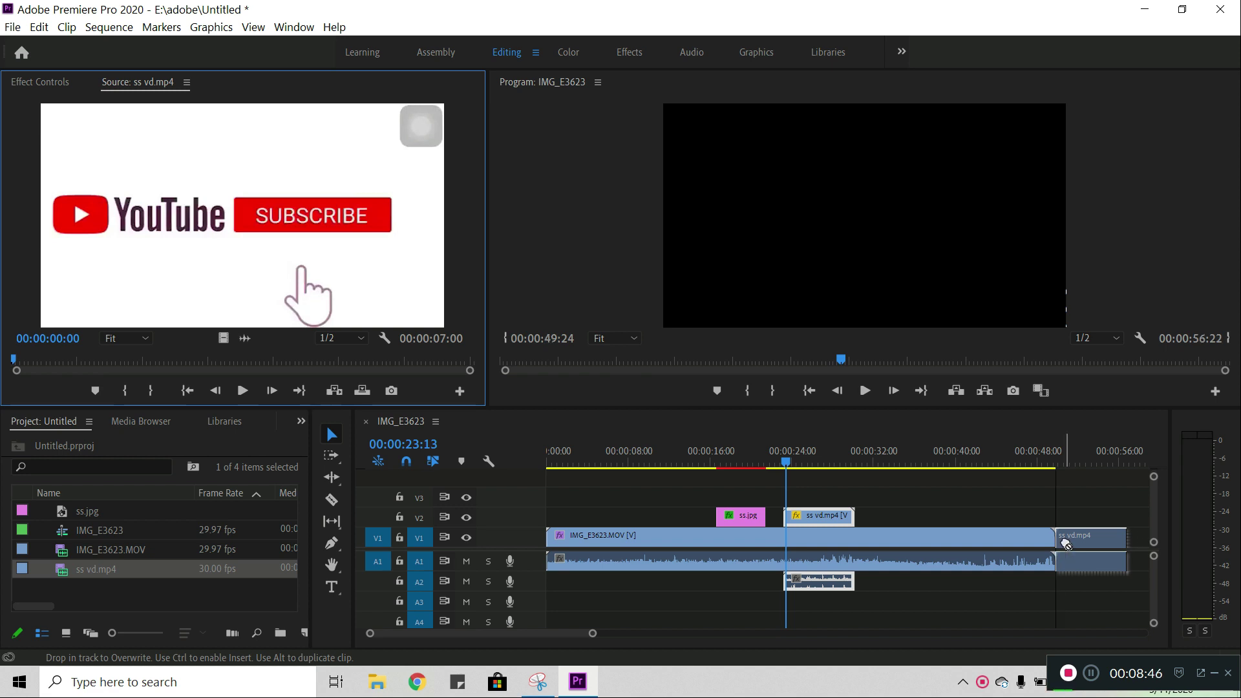
- Add a second ss vd.mp4 clip on V1 after the dance video and pick the Type tool
left_click_drag(835, 524, 834, 524)
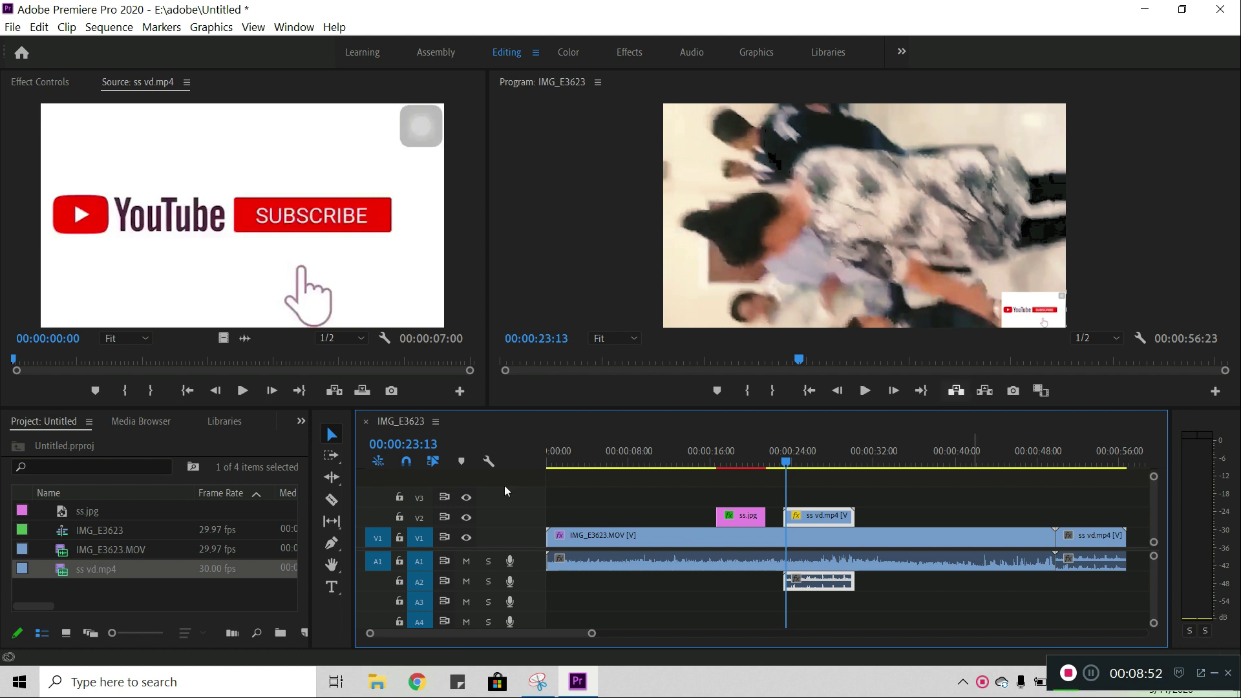
left_click(331, 587)
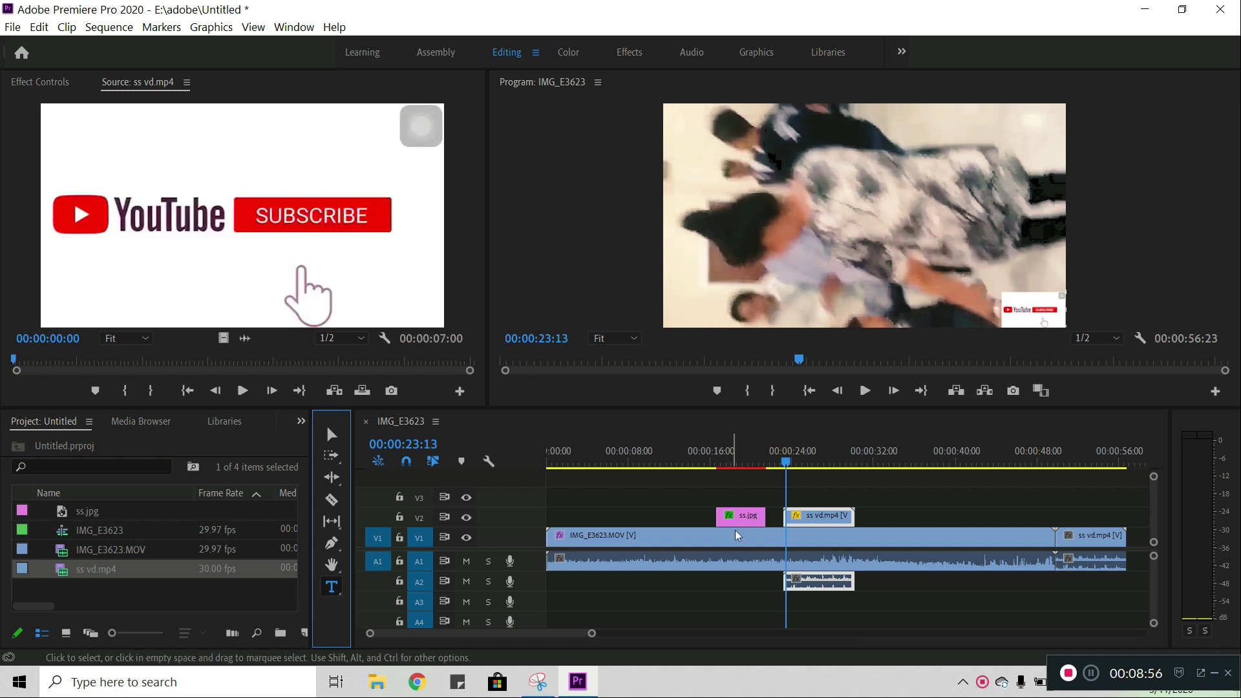
left_click(778, 510)
left_click(776, 536)
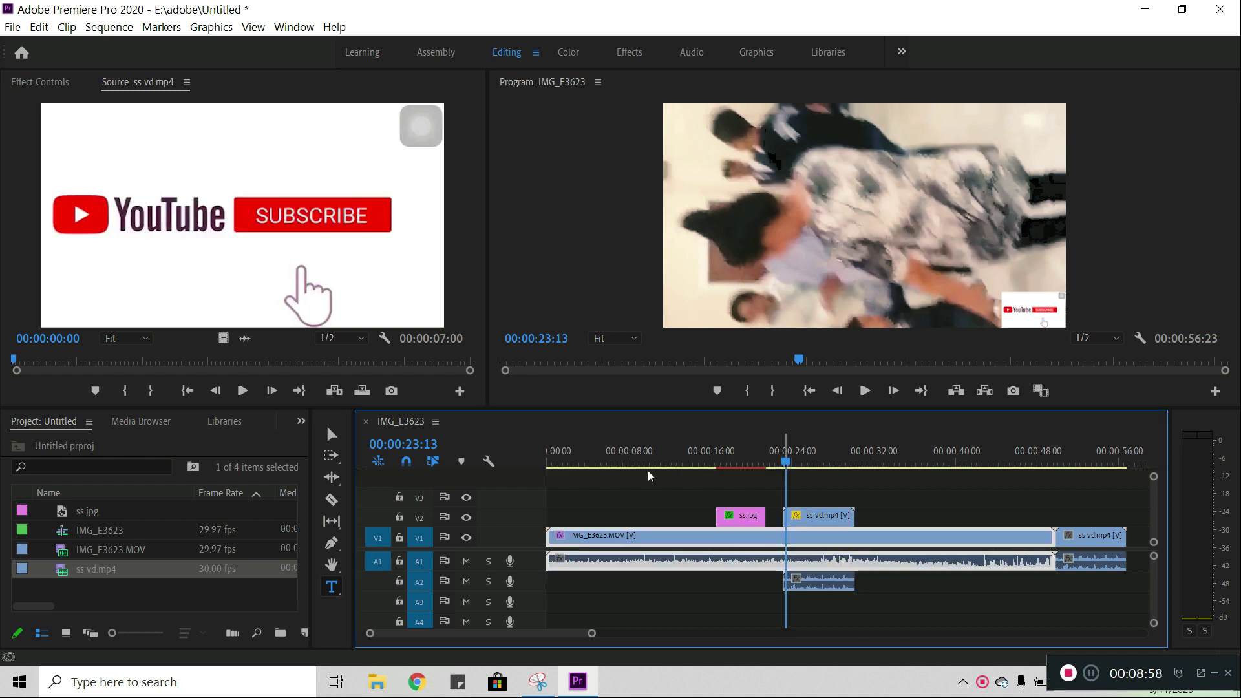
left_click(866, 392)
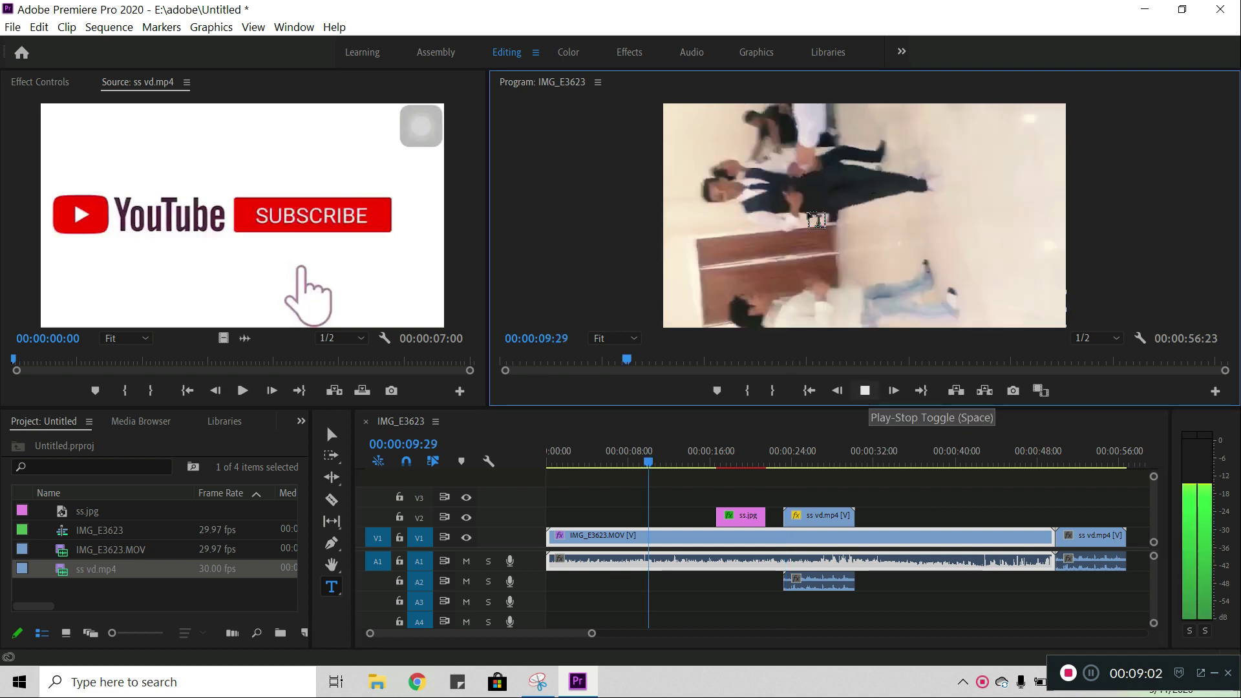
left_click(864, 390)
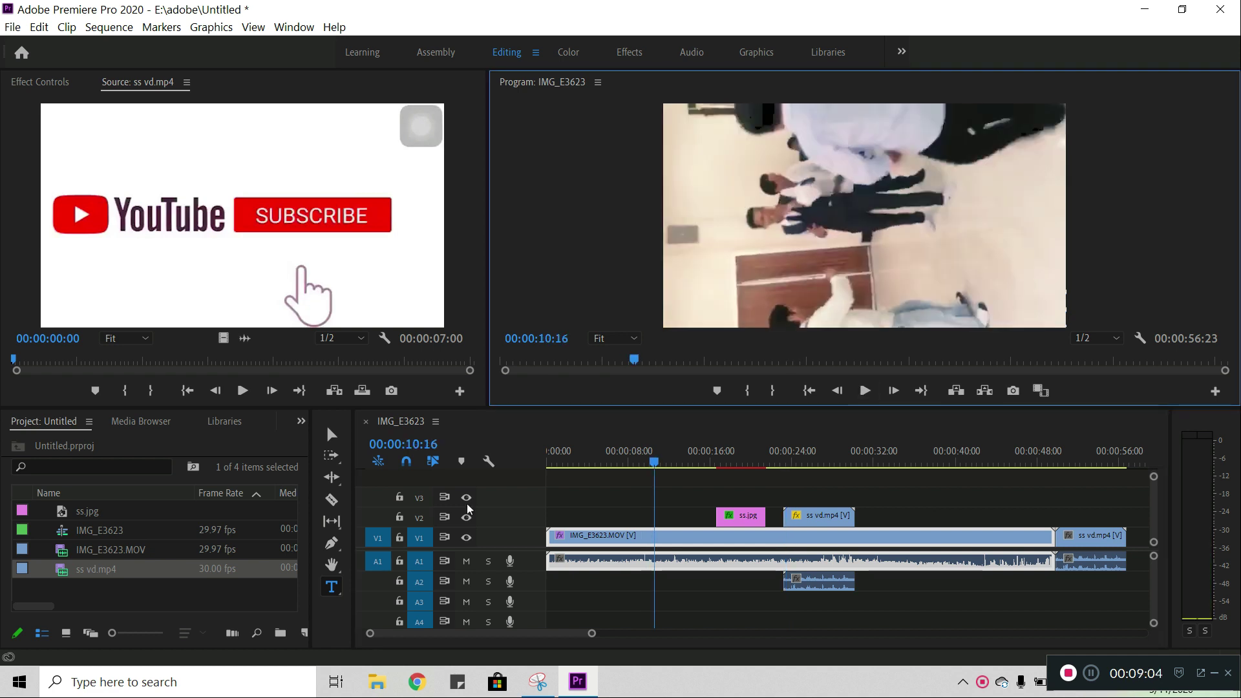
left_click(331, 587)
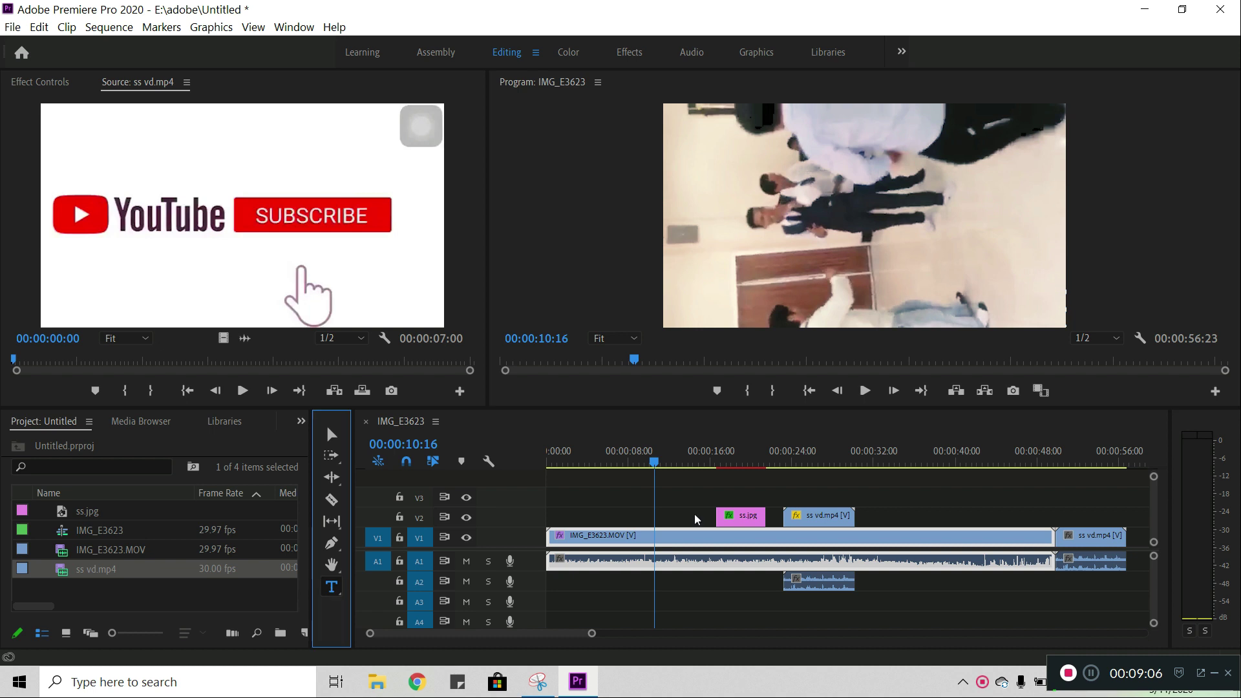
- Type a 'subscribe' title on the frame and drag it up and left into the upper area
left_click(740, 210)
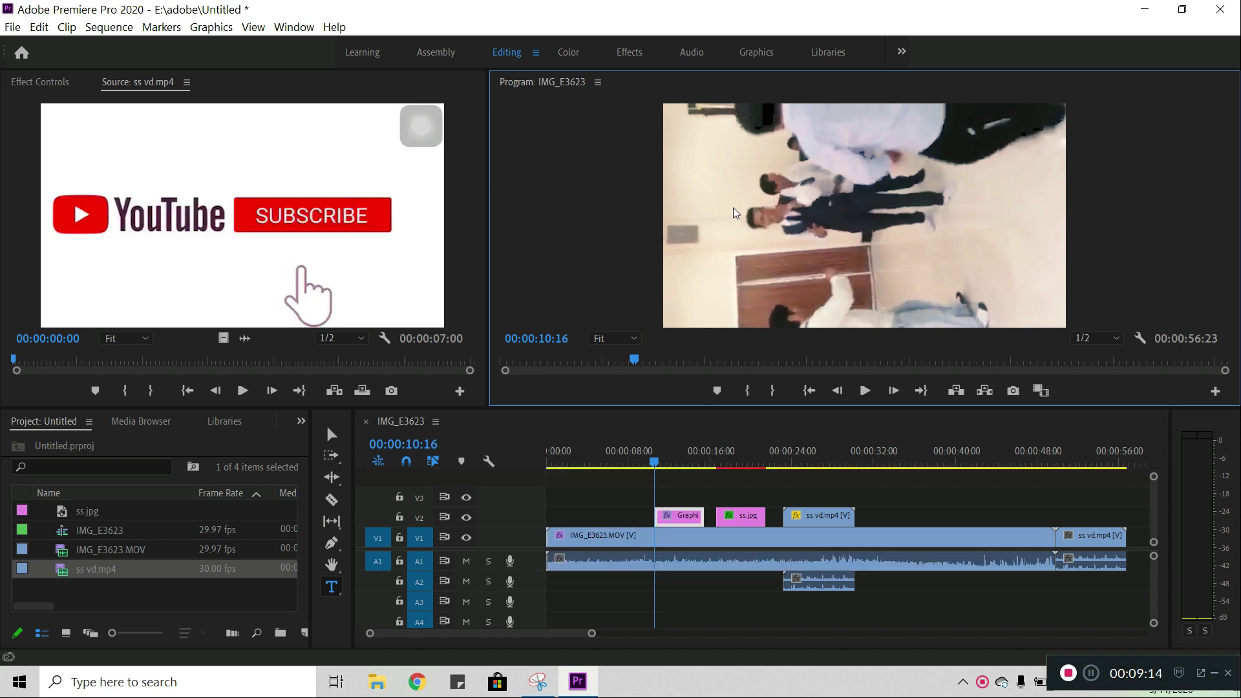
type("sub")
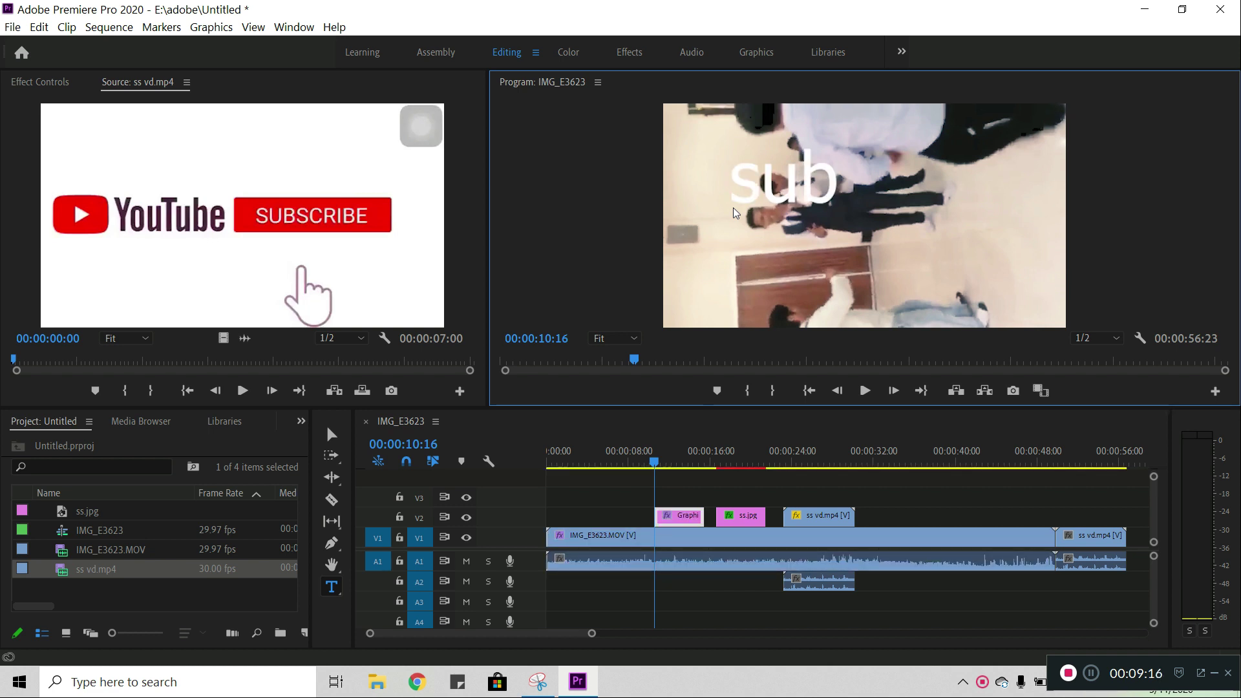
type("s")
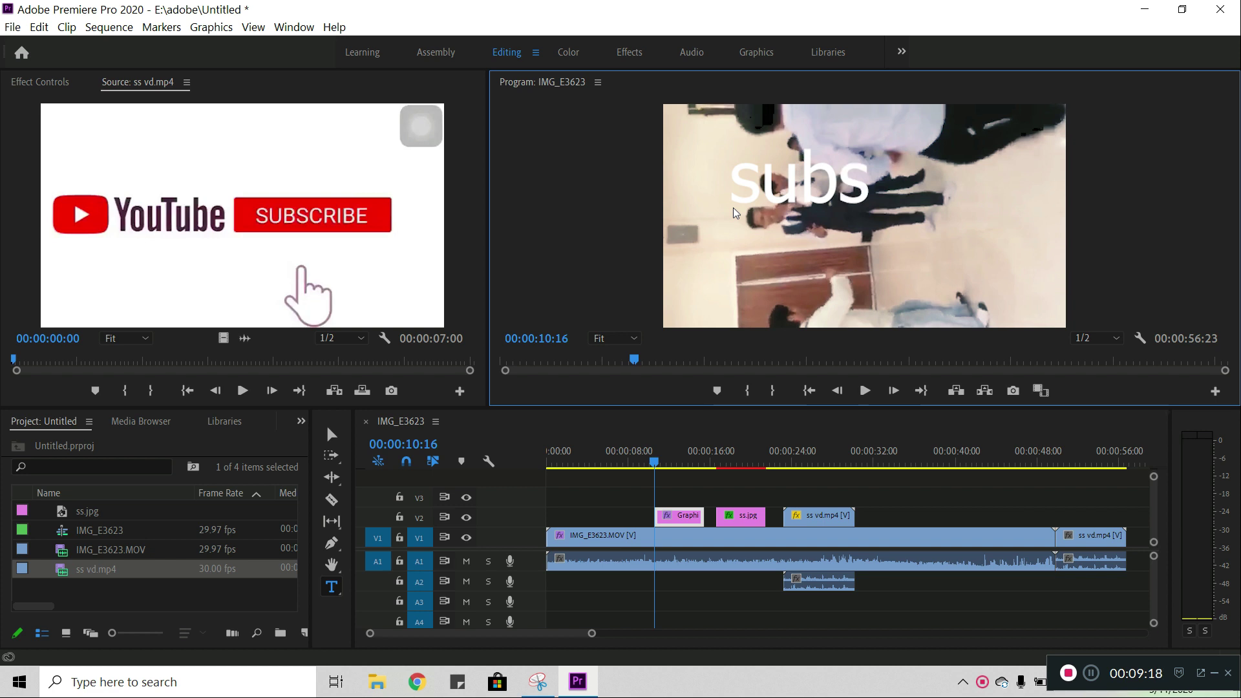
type("cr")
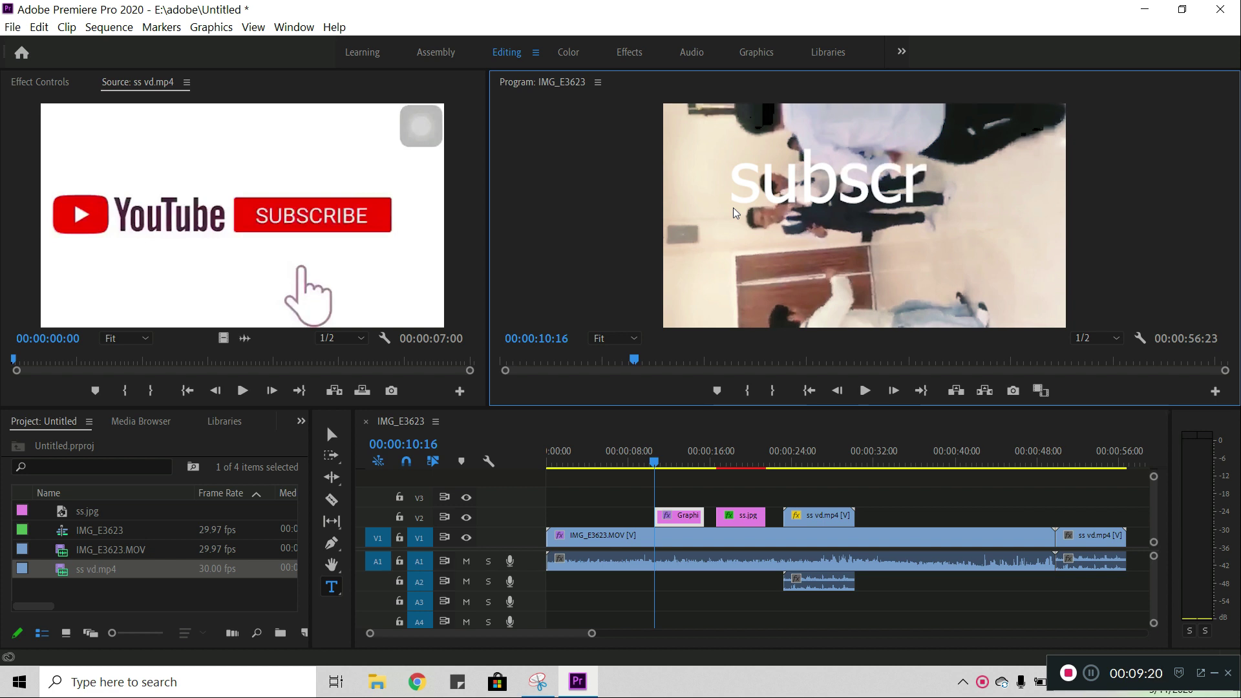
type("ibe")
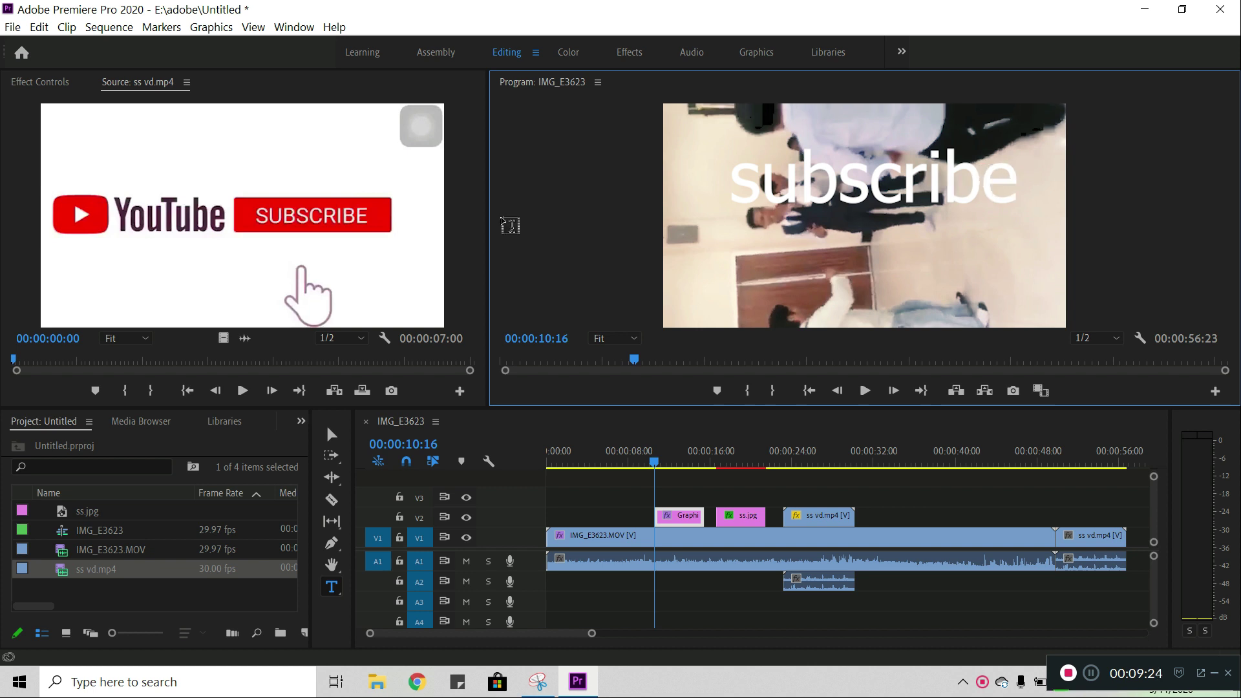
left_click(331, 433)
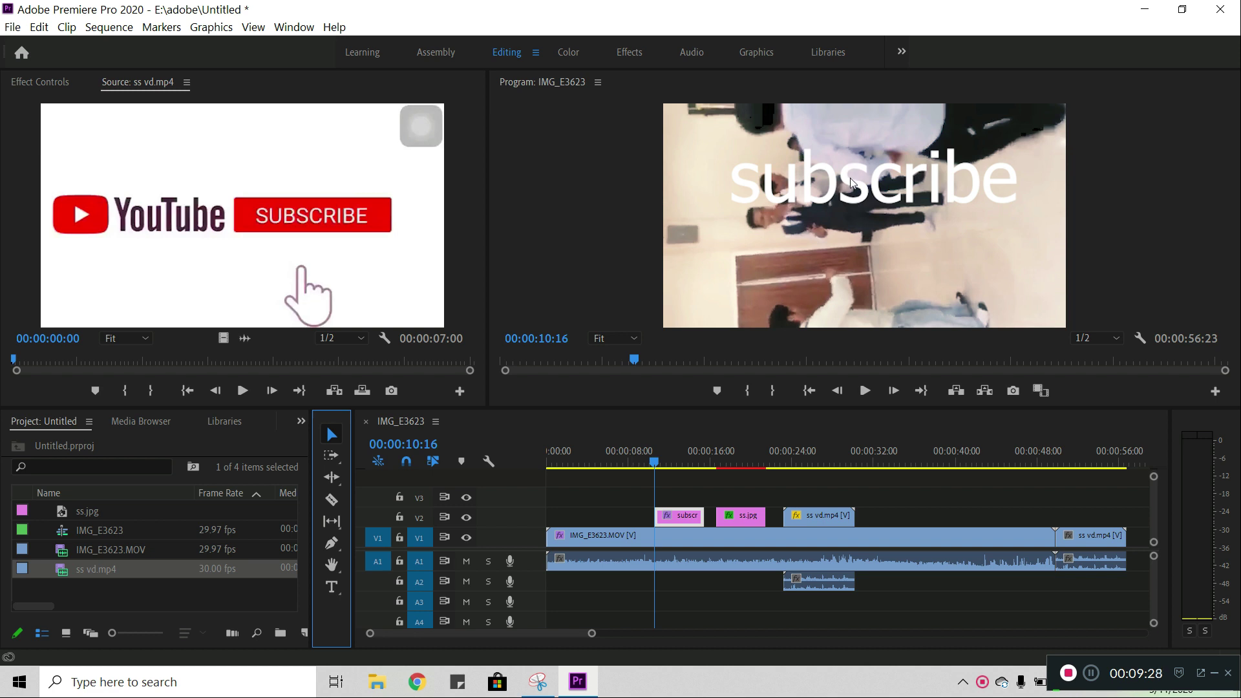
left_click(807, 165)
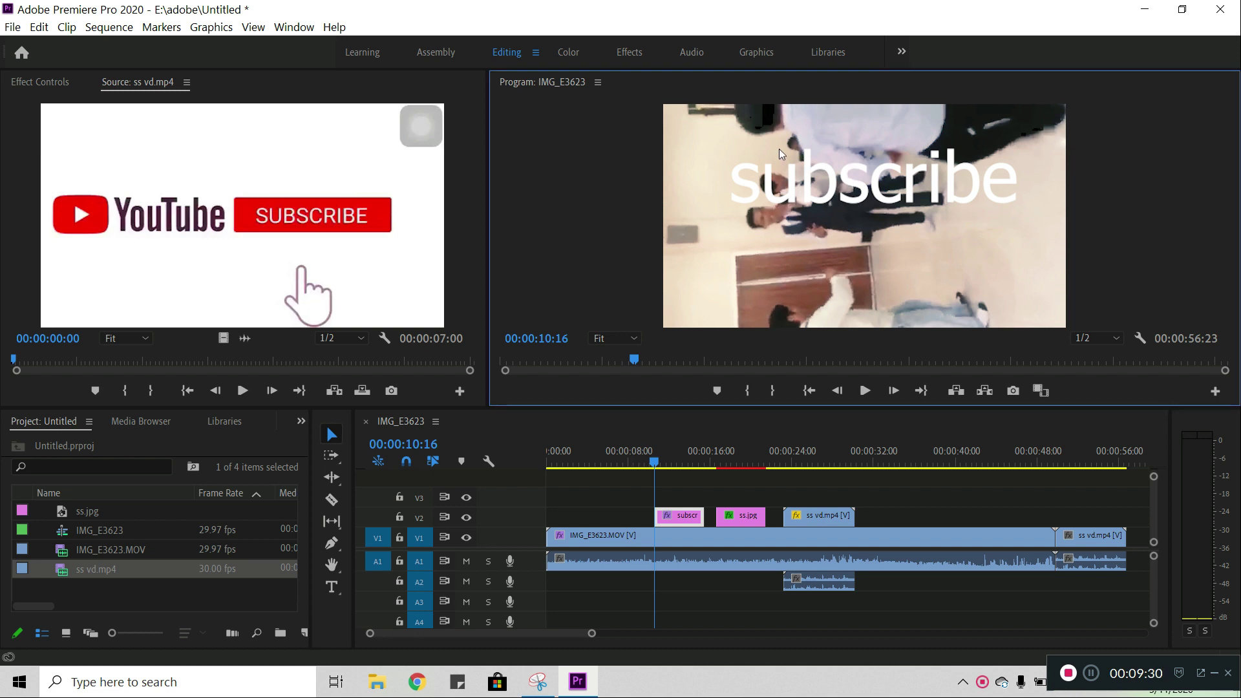
mouse_move(774, 168)
left_mouse_down()
mouse_move(774, 153)
mouse_move(800, 156)
left_mouse_up()
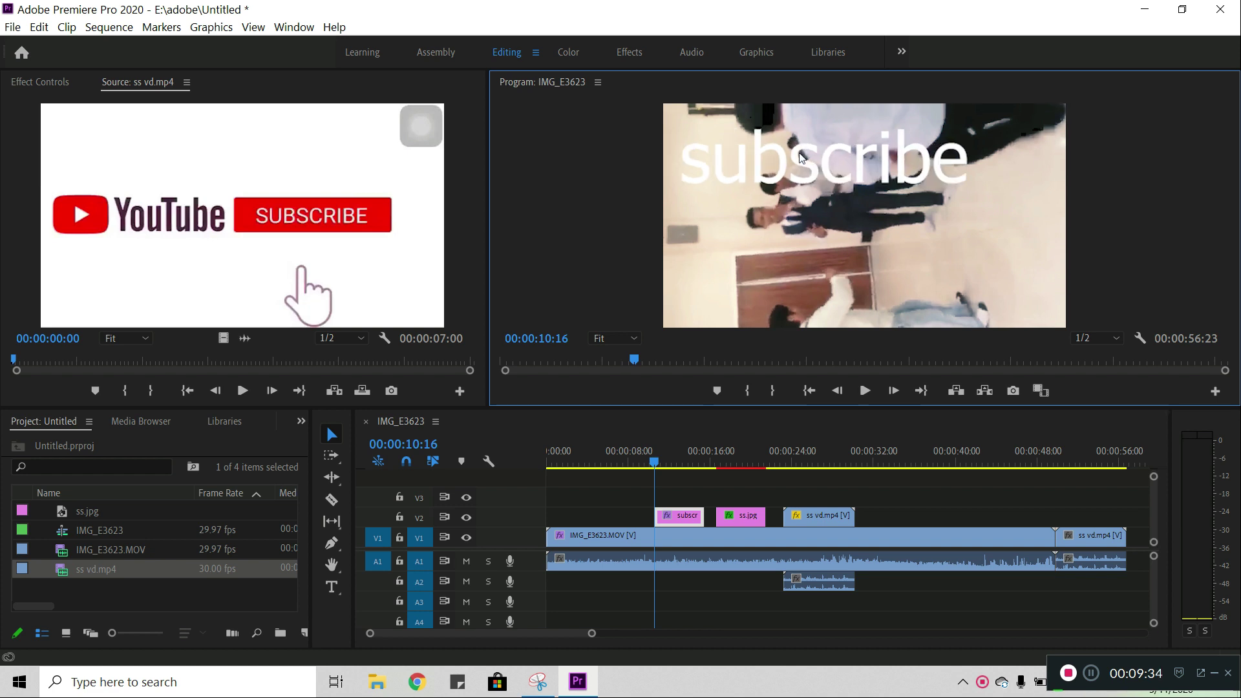
left_click(679, 515)
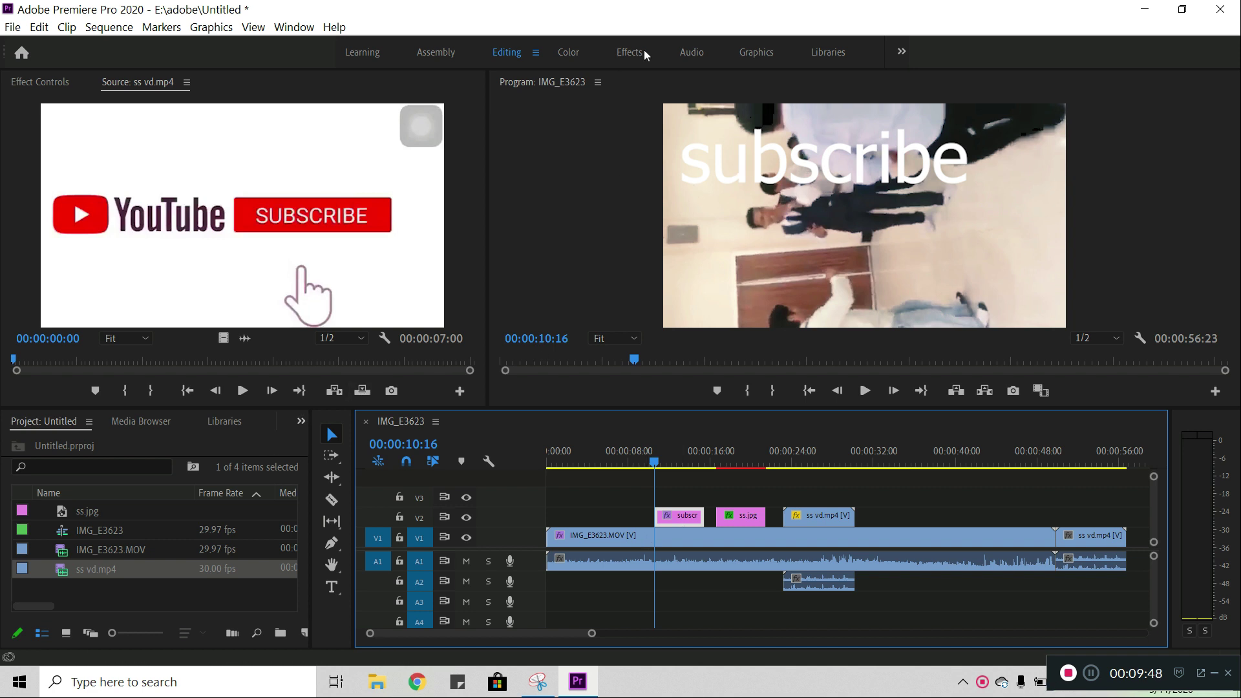
- Drag ASC CDL from Video Effects > Color Correction onto the subscribe title clip on V2
left_click(304, 423)
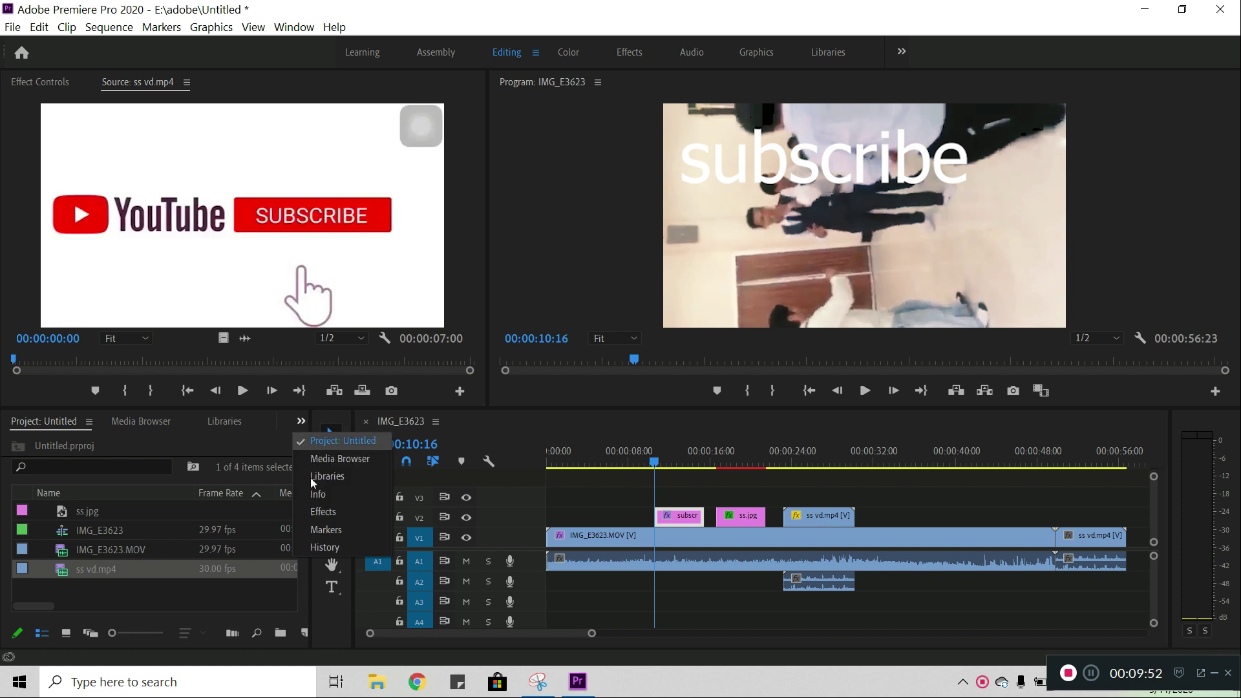
left_click(316, 511)
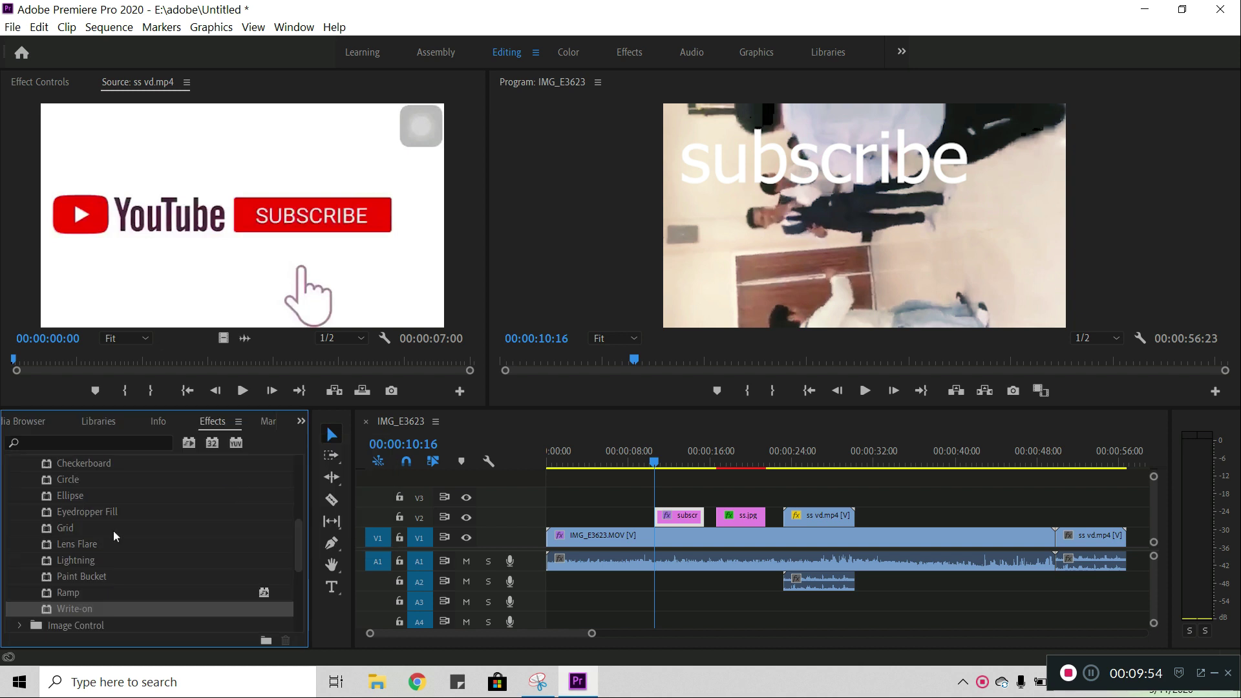
scroll(82, 527, "up", 2)
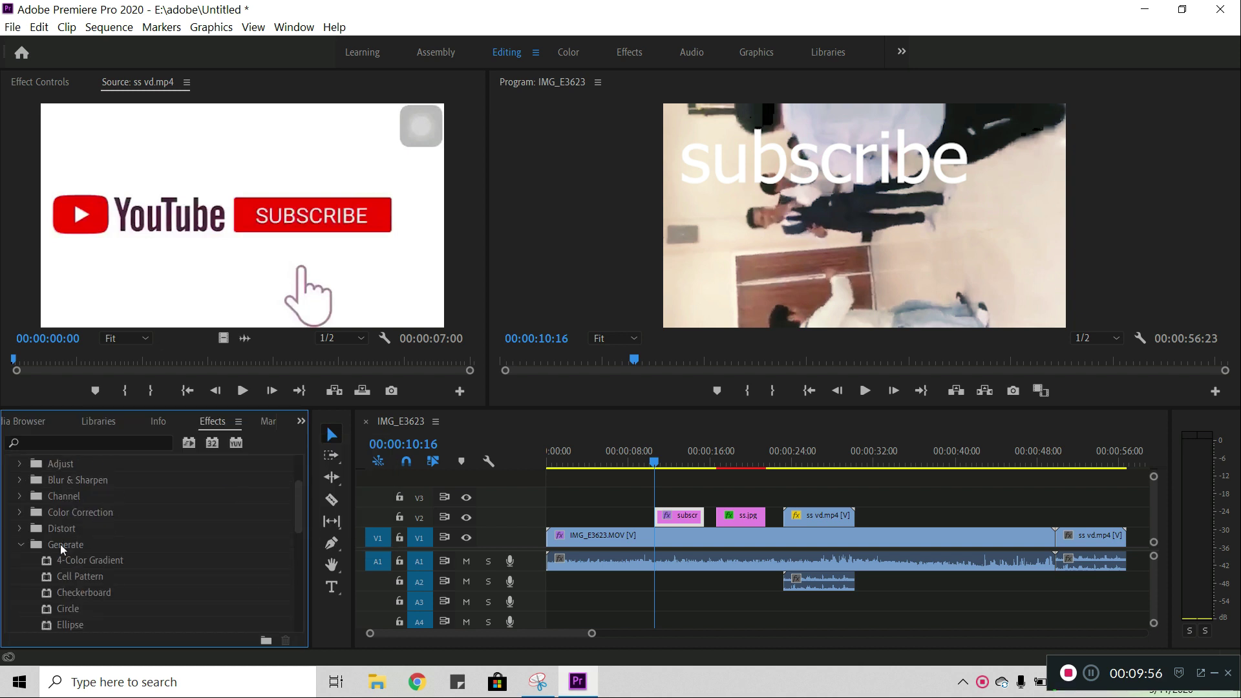
scroll(61, 544, "up", 1)
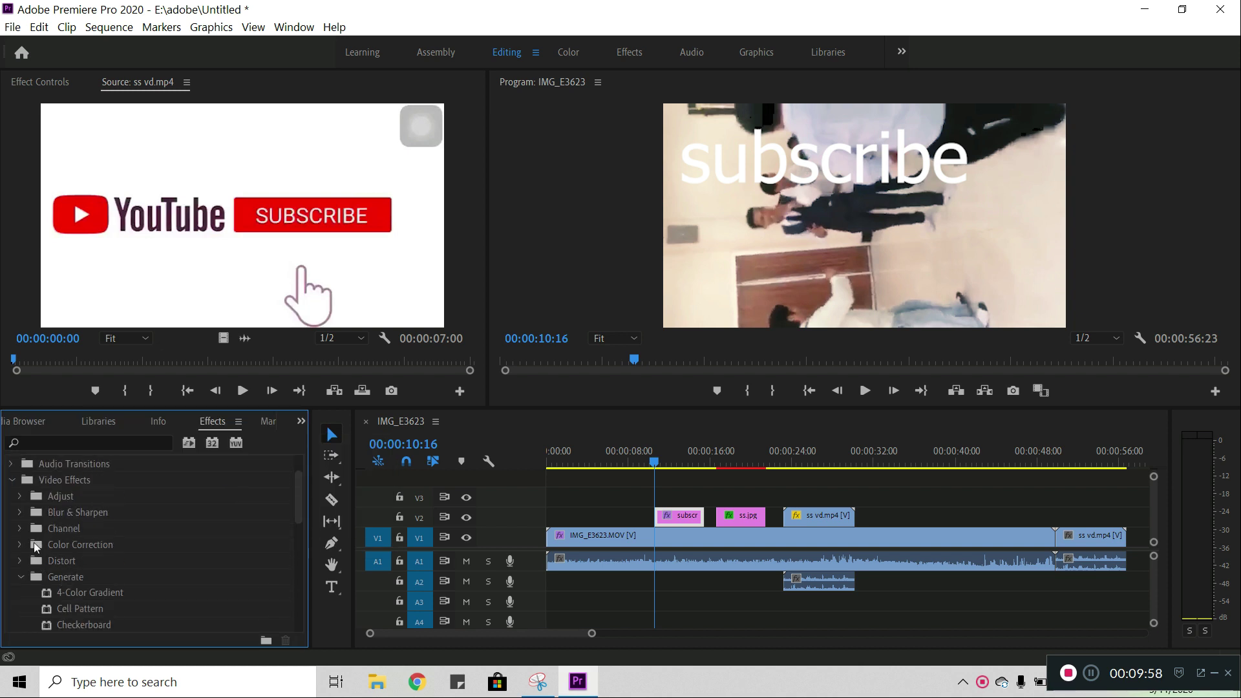
left_click(22, 544)
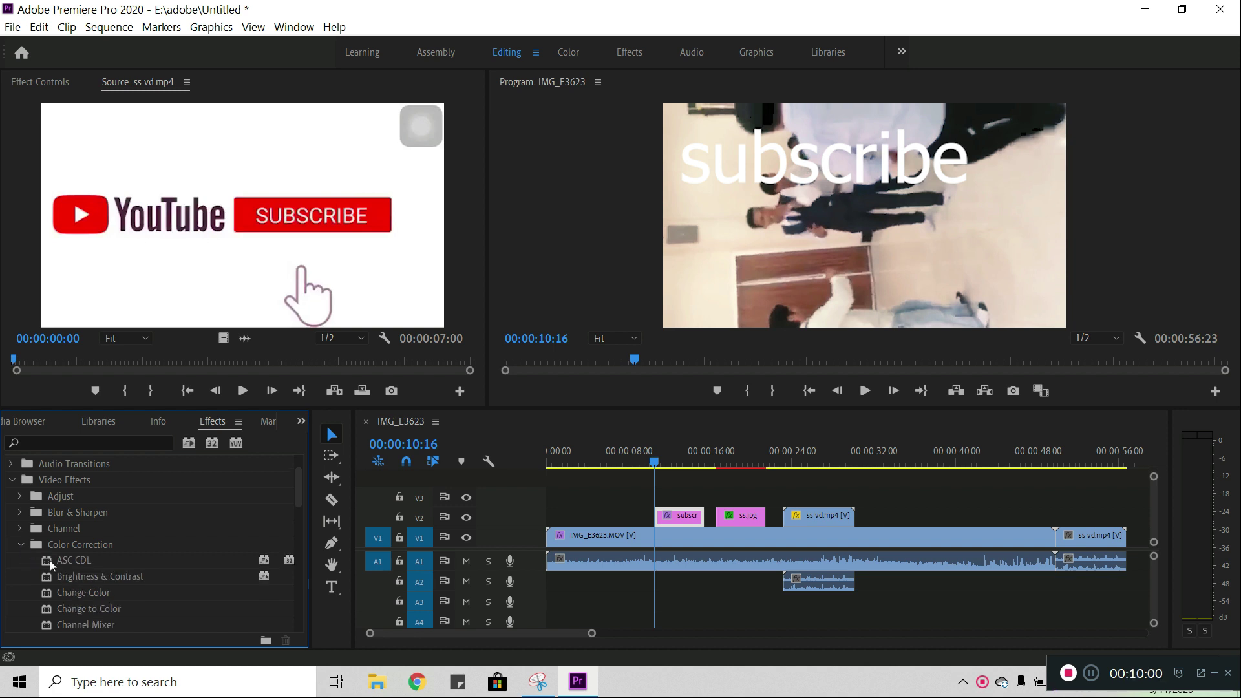
scroll(56, 561, "down", 1)
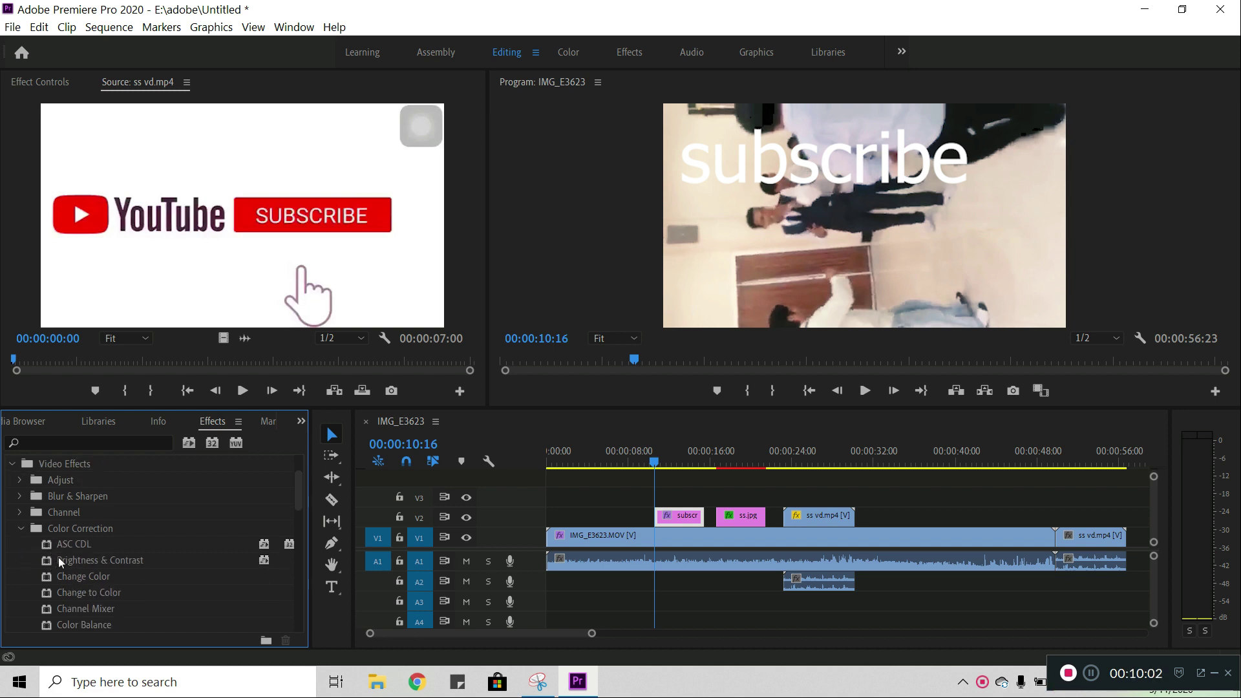
left_click_drag(64, 540, 663, 515)
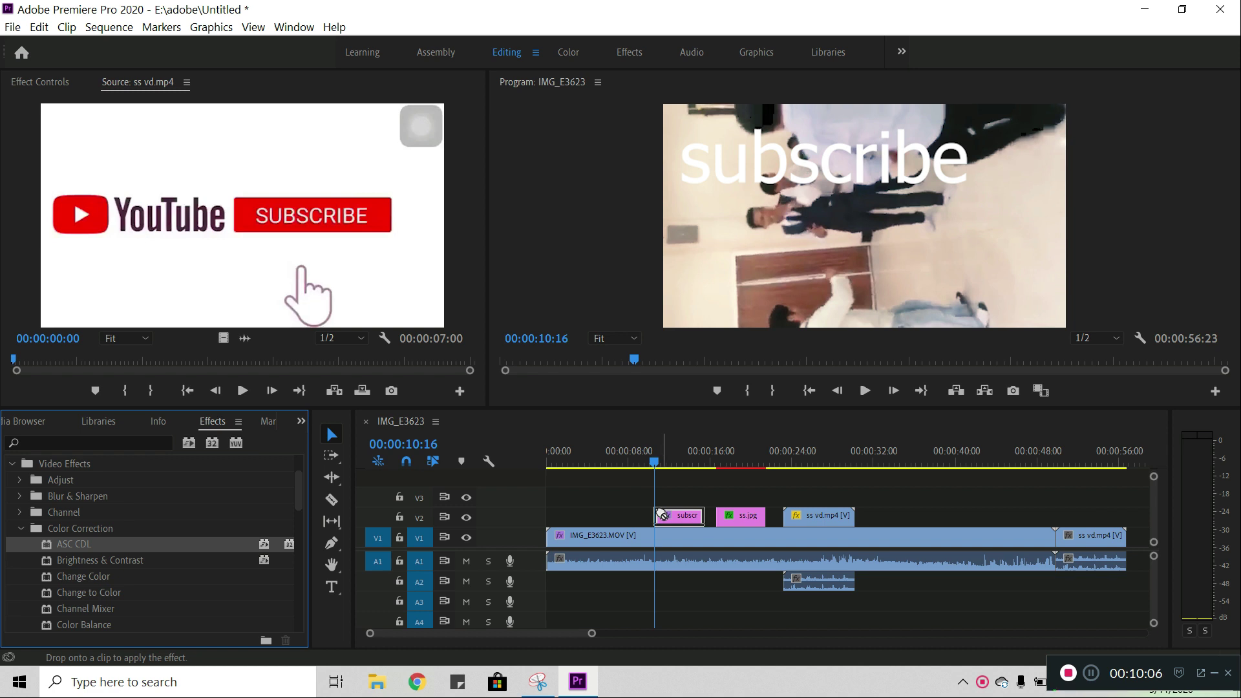
left_click_drag(662, 515, 666, 515)
left_click(676, 515)
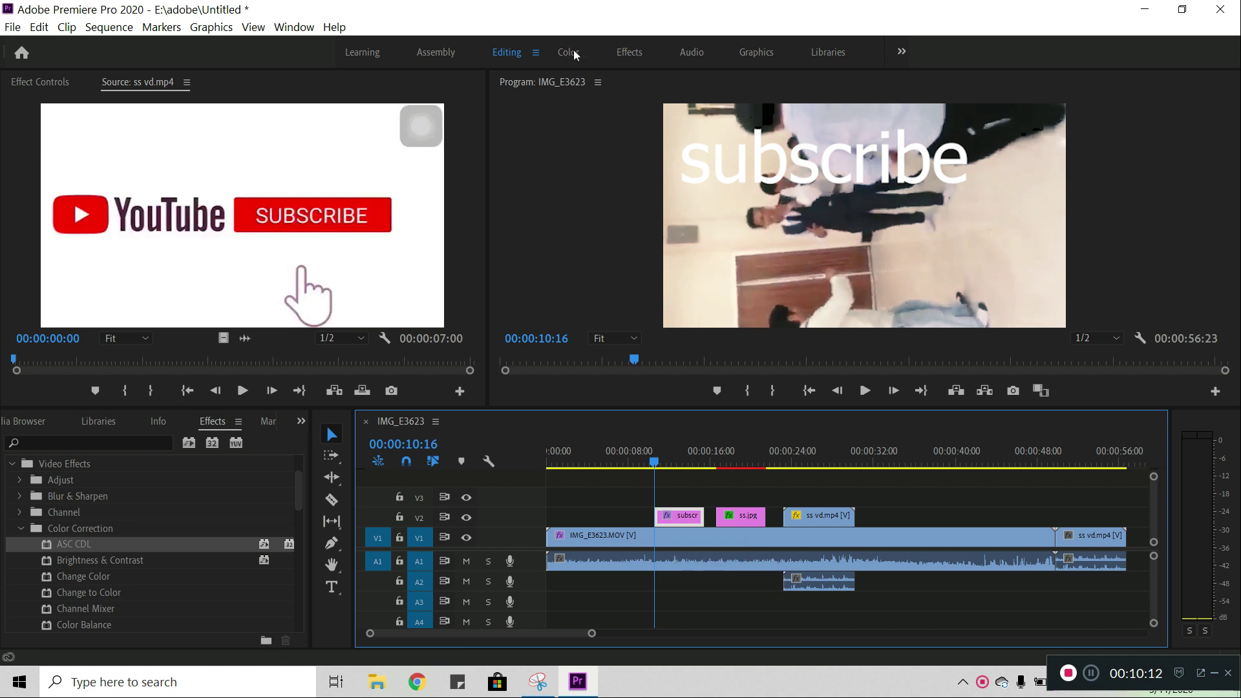
- Set the title's ASC CDL Red Slope to 8.5 and Red Offset to -10
left_click(43, 81)
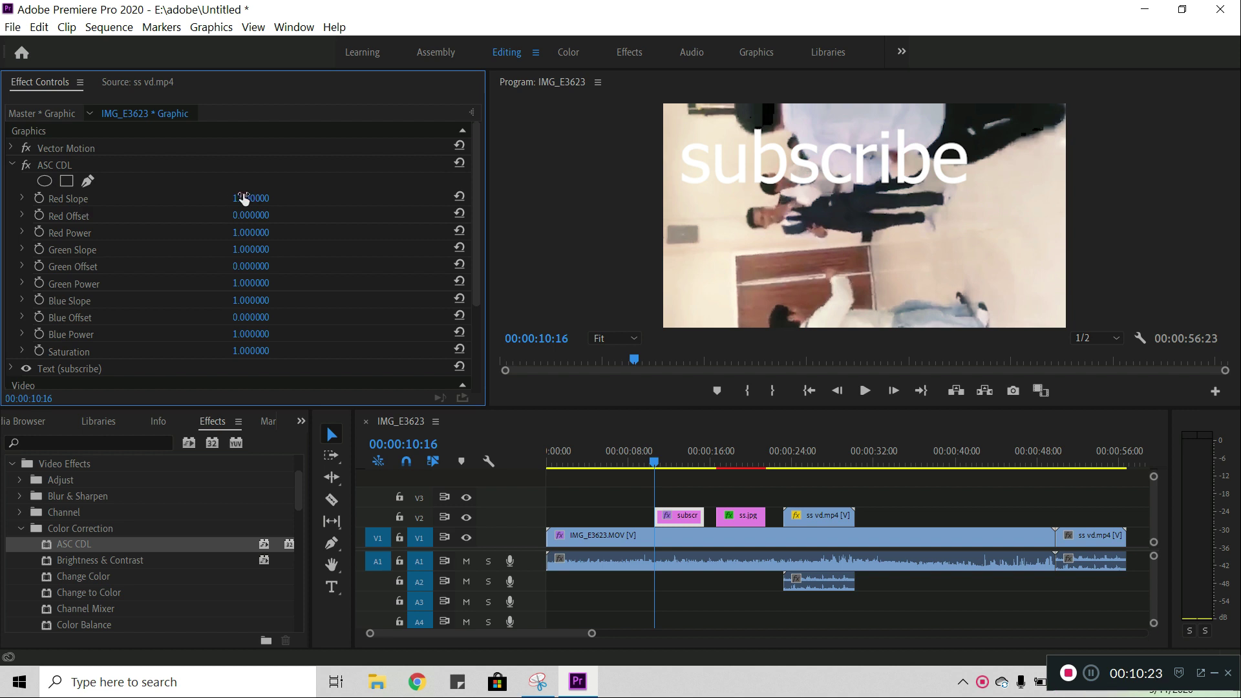
left_click_drag(243, 198, 244, 198)
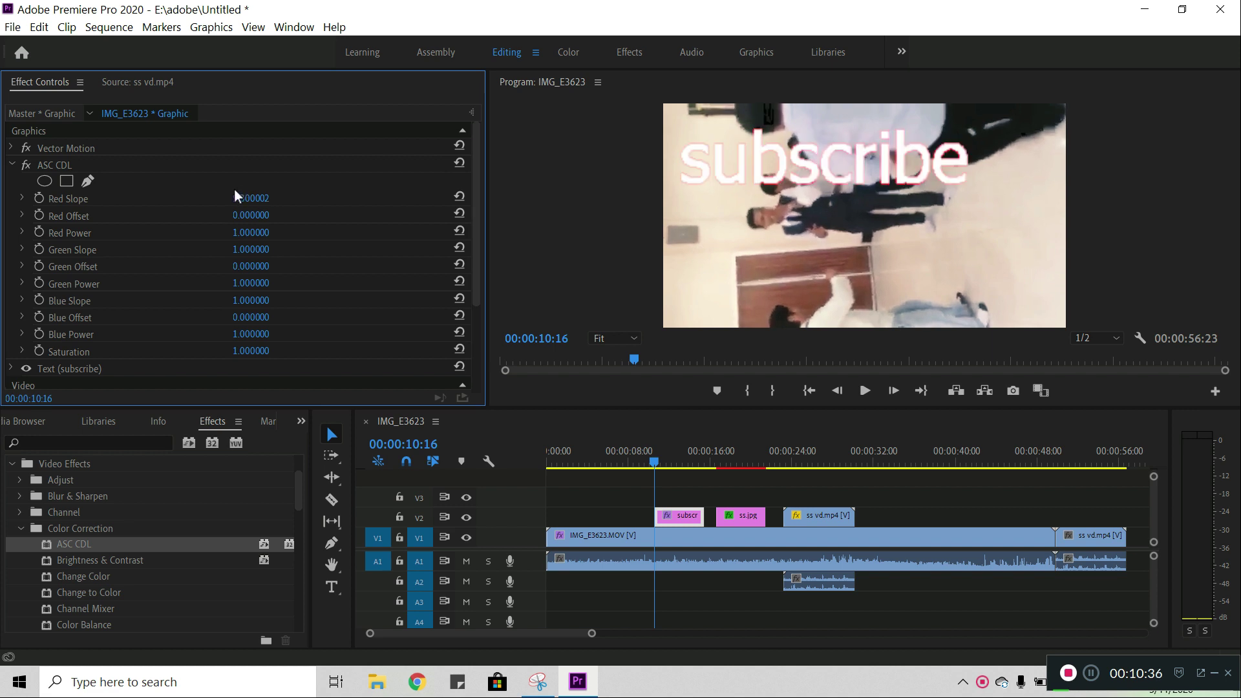
left_click_drag(235, 198, 254, 216)
left_click(252, 216)
type("8")
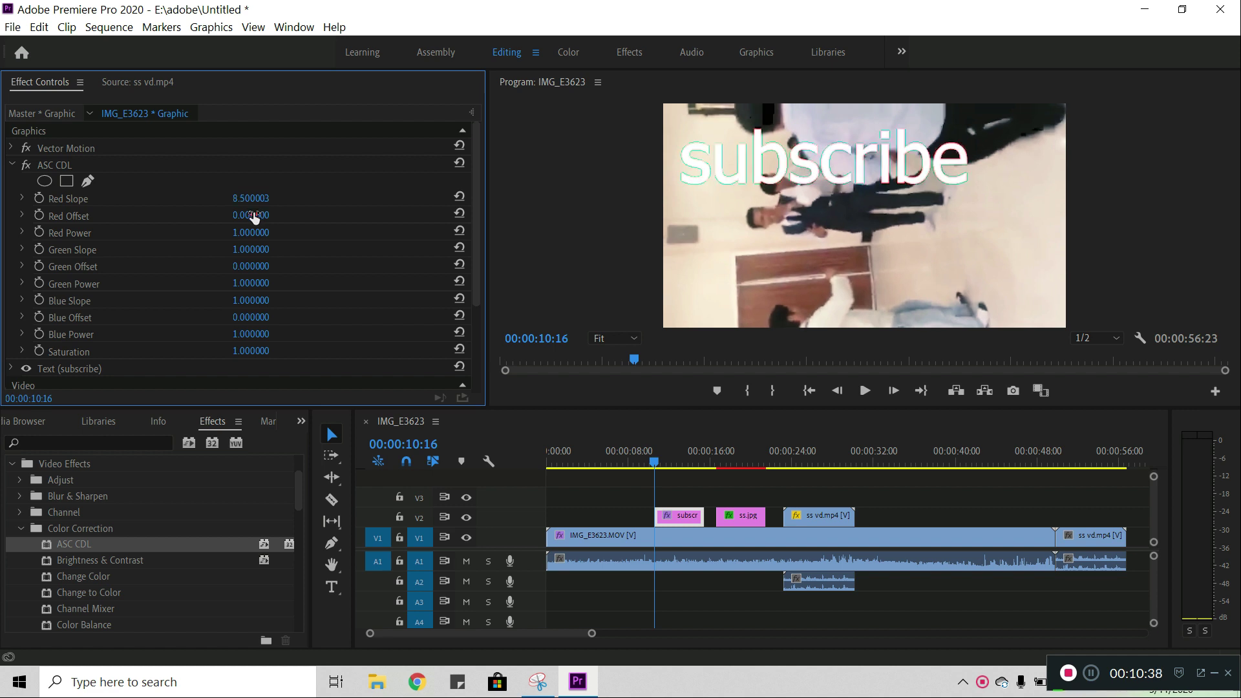
key("Return")
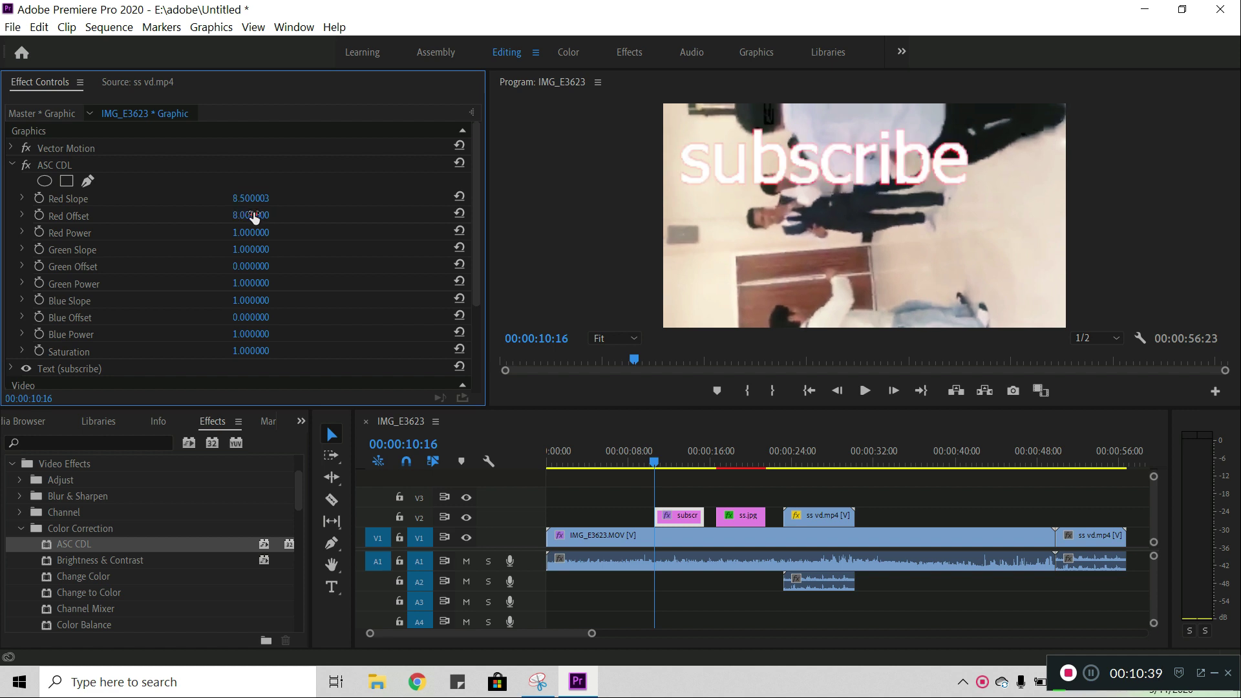
left_click(251, 215)
type("-10")
key("Return")
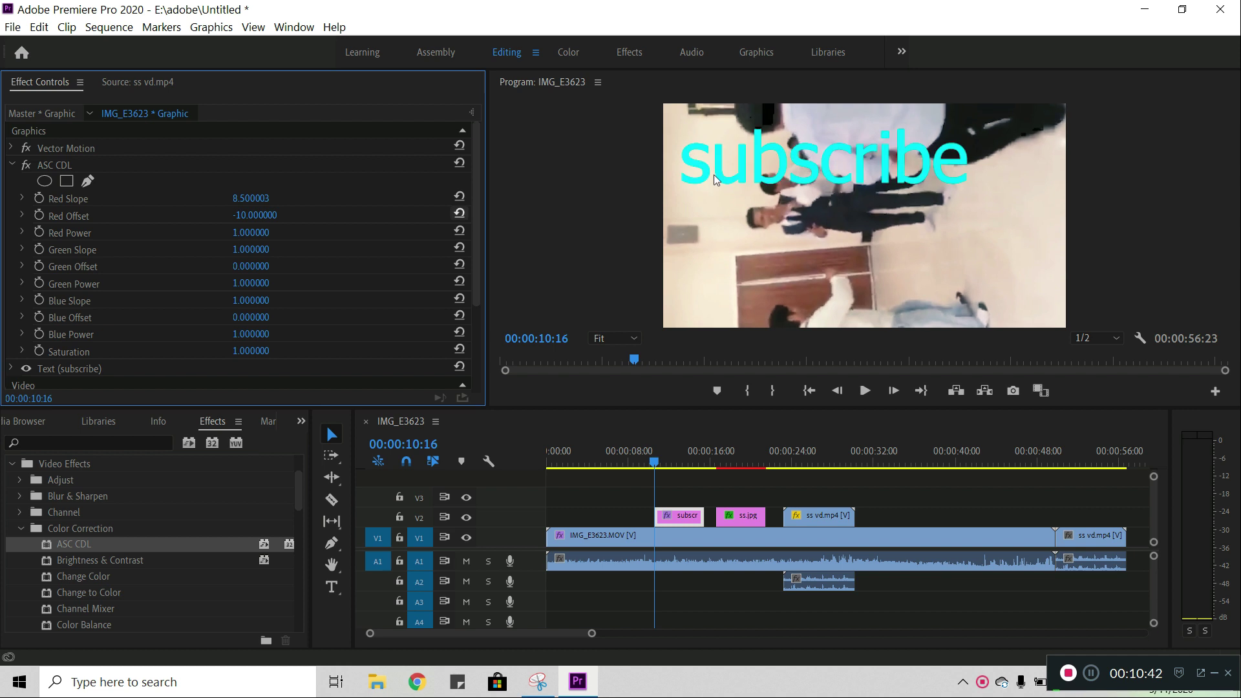
left_click(803, 161)
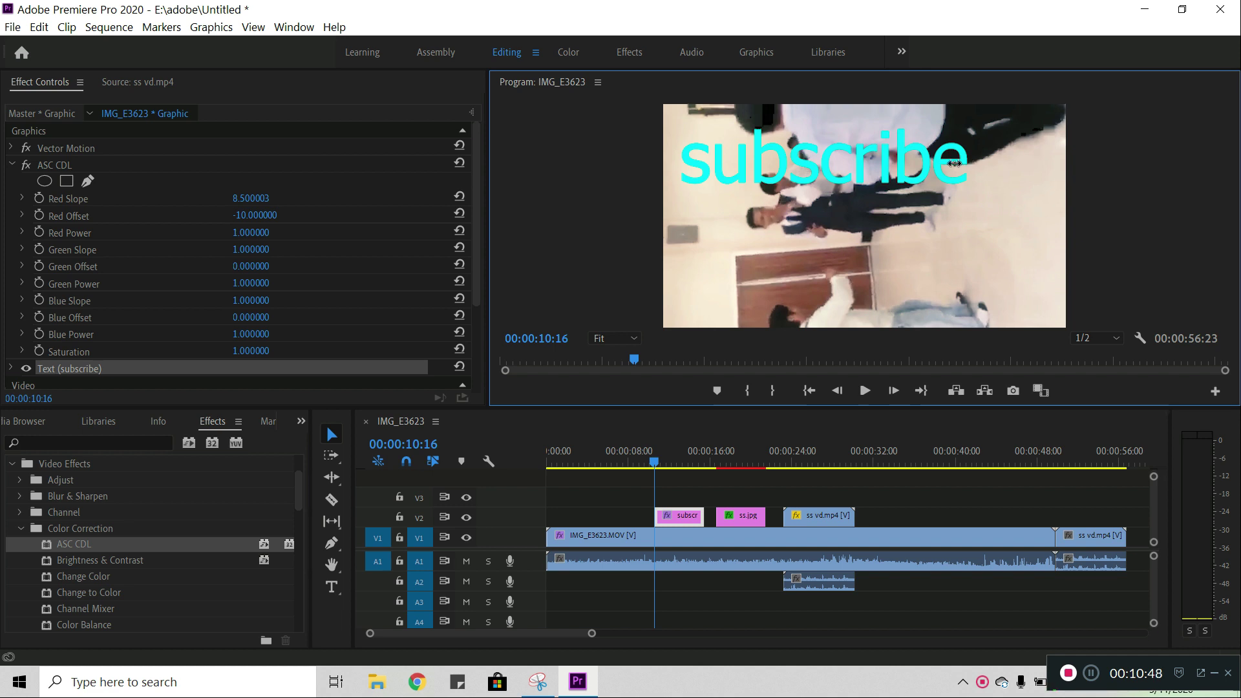
- Resize the cyan subscribe title smaller and drag it up toward the top-left corner
left_click_drag(954, 163, 834, 178)
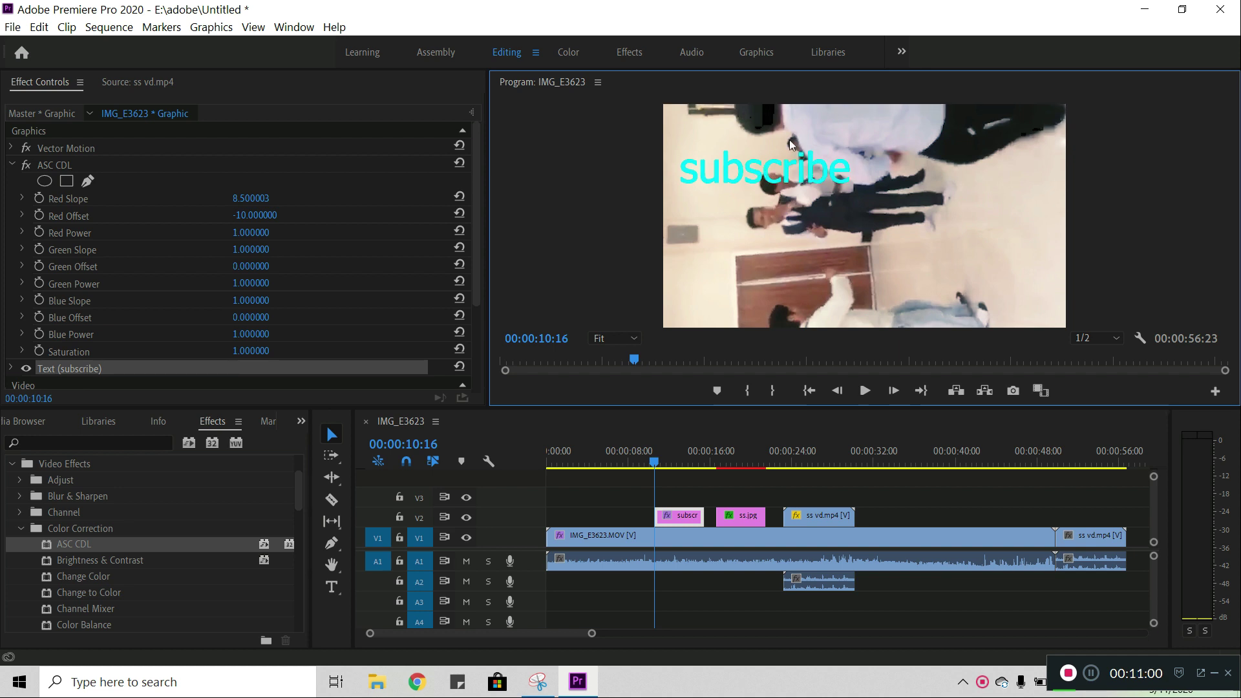
mouse_move(720, 162)
left_mouse_down()
mouse_move(742, 125)
mouse_move(702, 137)
left_mouse_up()
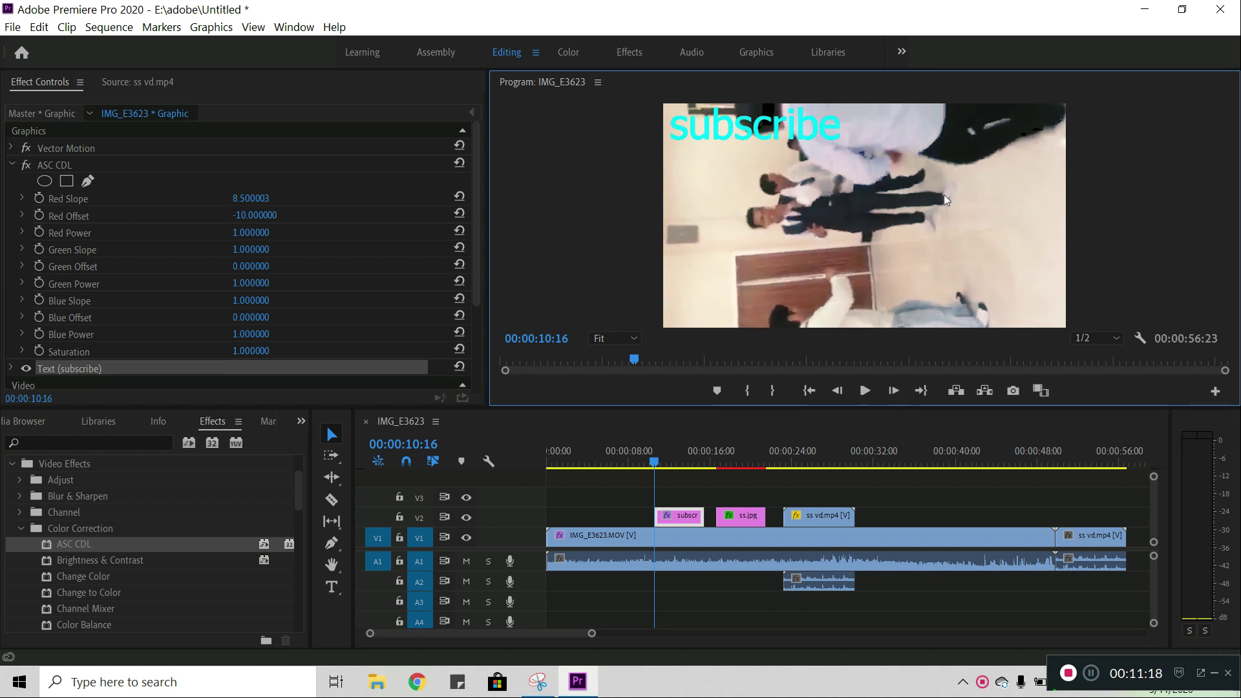
- Extend the subscribe title clip's start about 2 seconds earlier, to a 00:00:07:10 duration
left_click(658, 520)
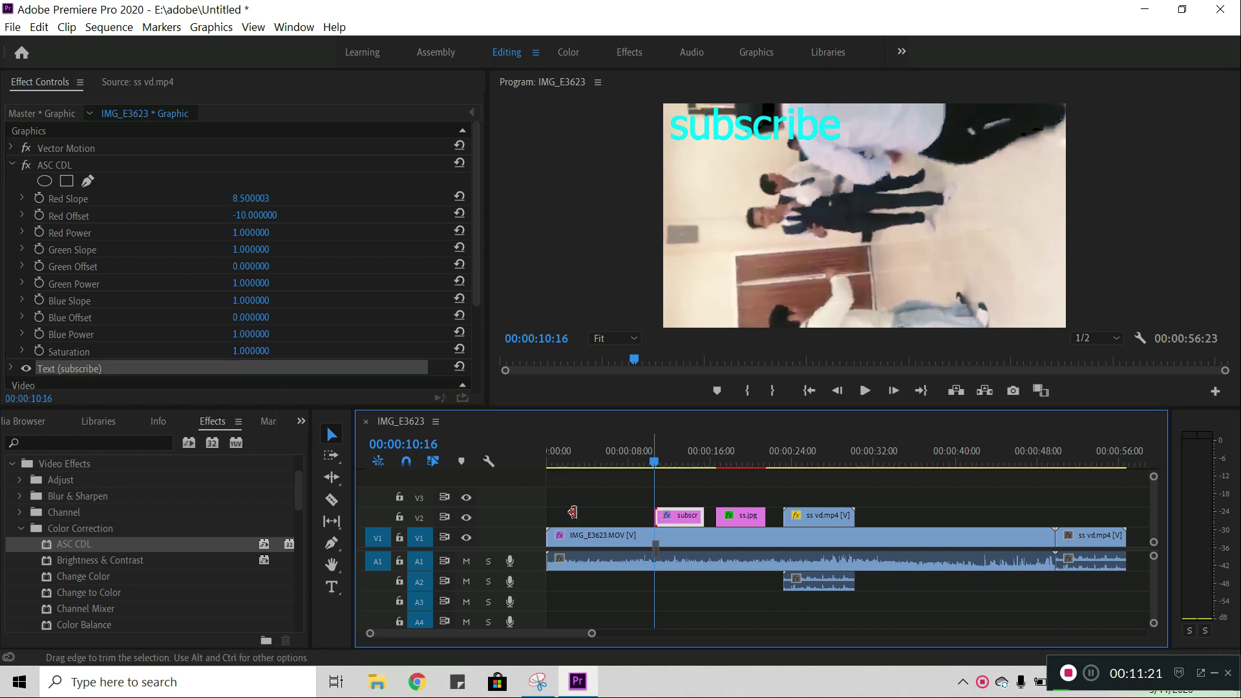
mouse_move(573, 512)
left_mouse_down()
mouse_move(642, 519)
mouse_move(637, 499)
left_mouse_up()
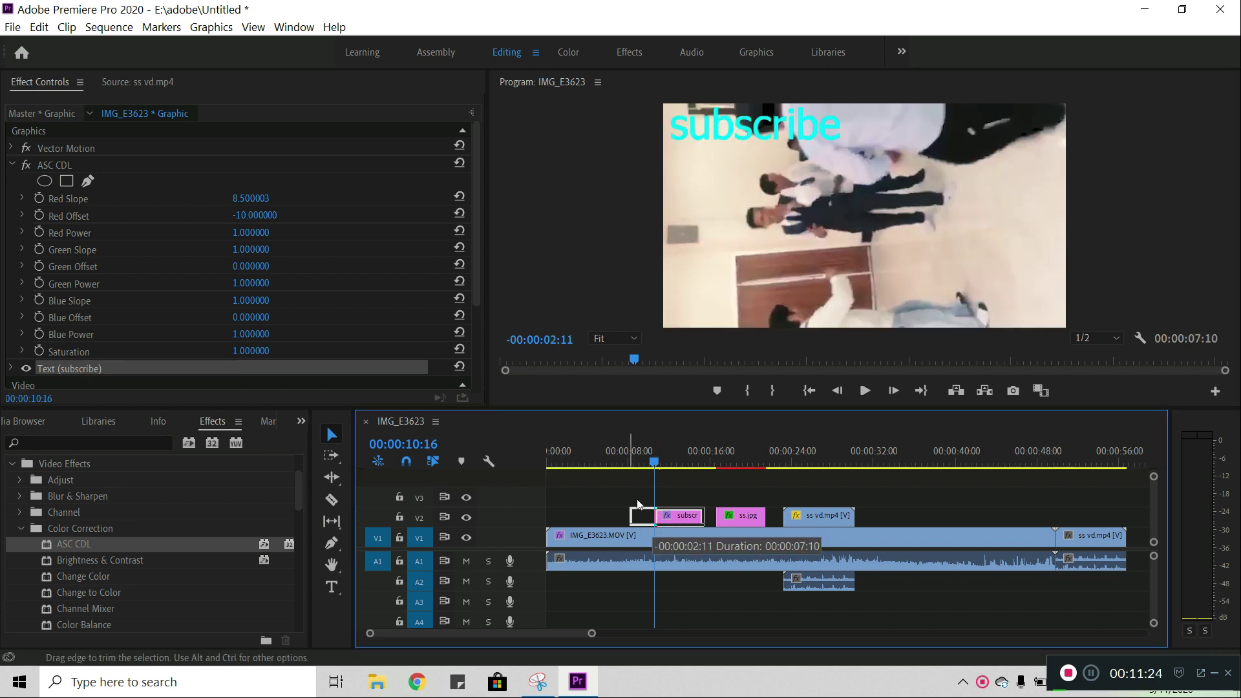